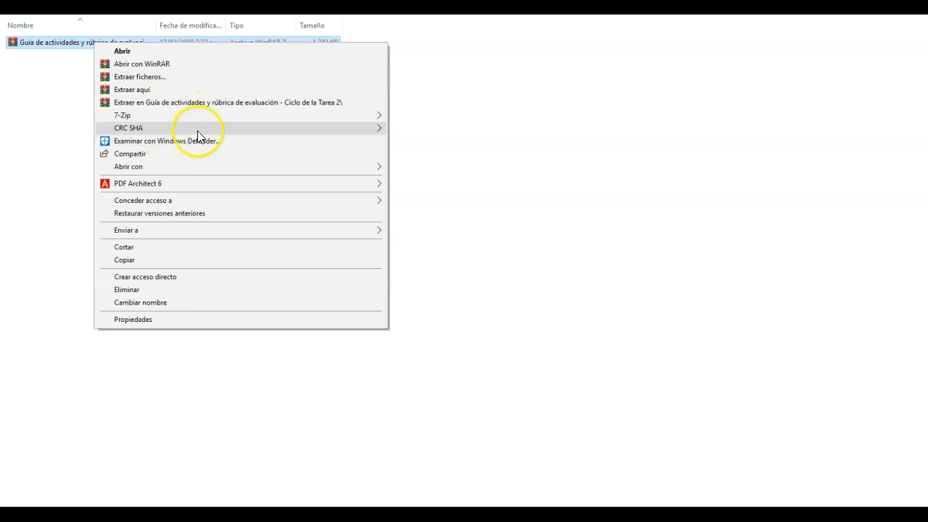
Step: Extract the "Guía de actividades y rúbrica de evaluación - Ciclo de la Tarea 2" archive into its own folder and open that folder
left_click(154, 101)
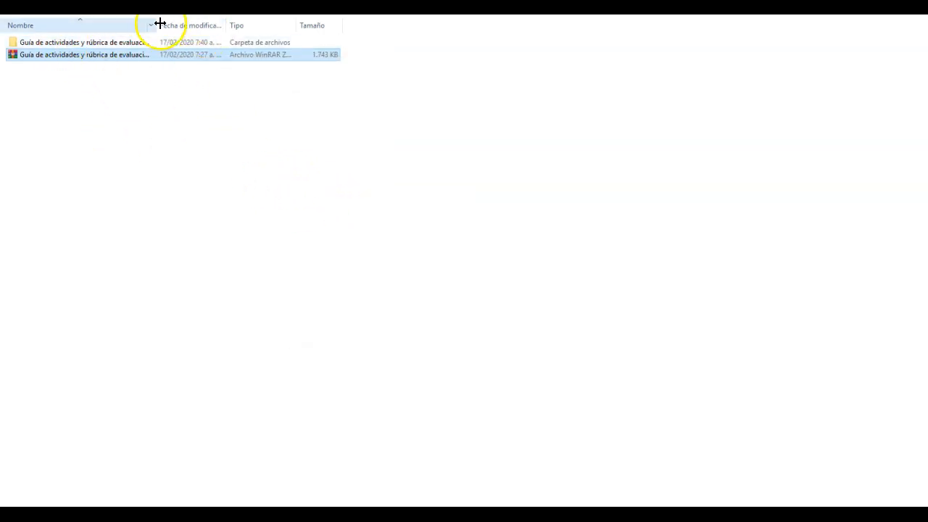
left_click_drag(155, 24, 330, 24)
left_click(119, 44)
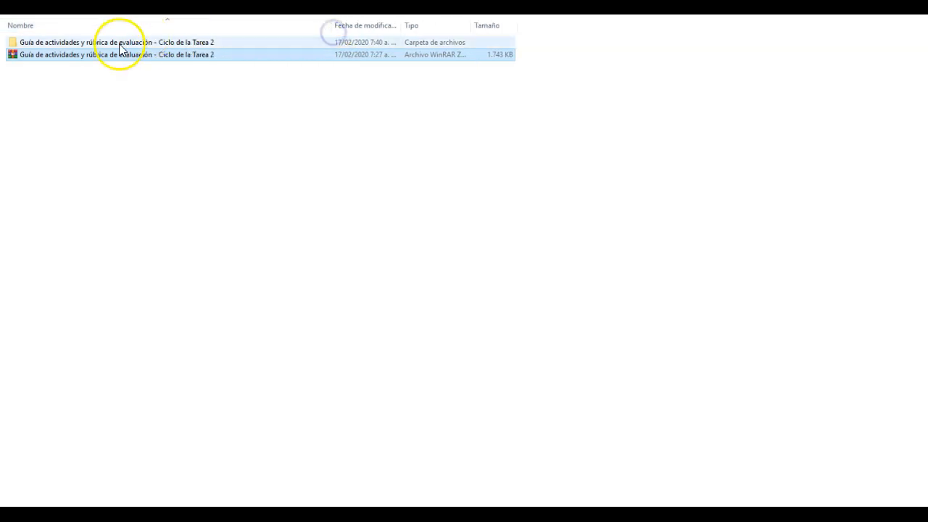
double_click(118, 44)
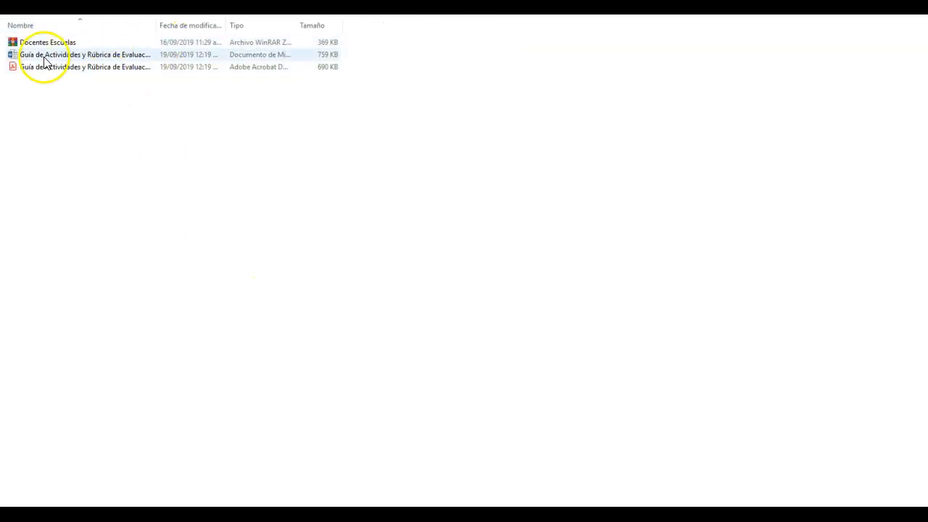
Step: Extract the Docentes Escuelas archive into a folder of the same name
left_click(66, 45)
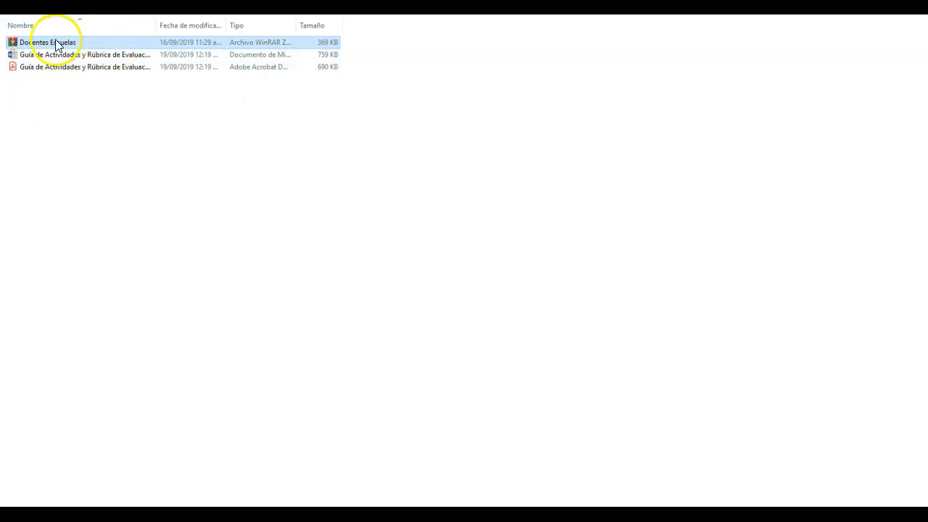
right_click(64, 44)
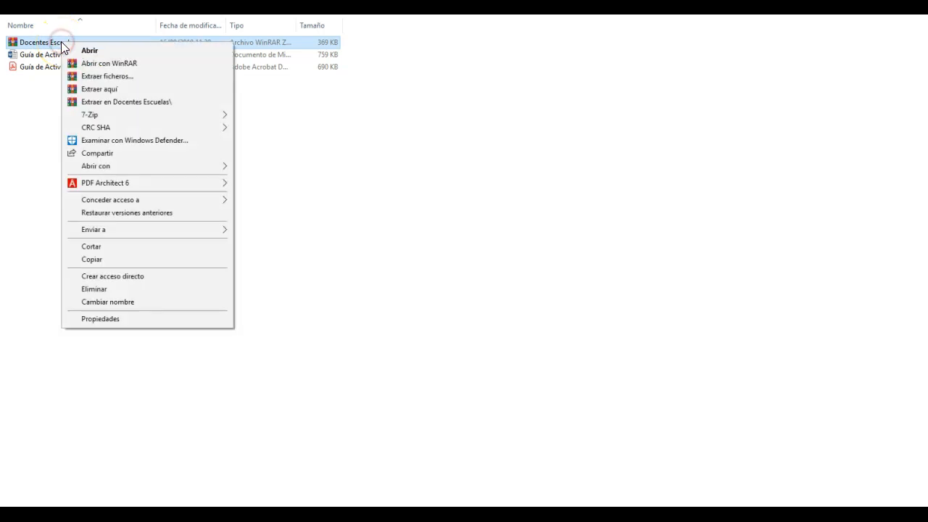
left_click(147, 102)
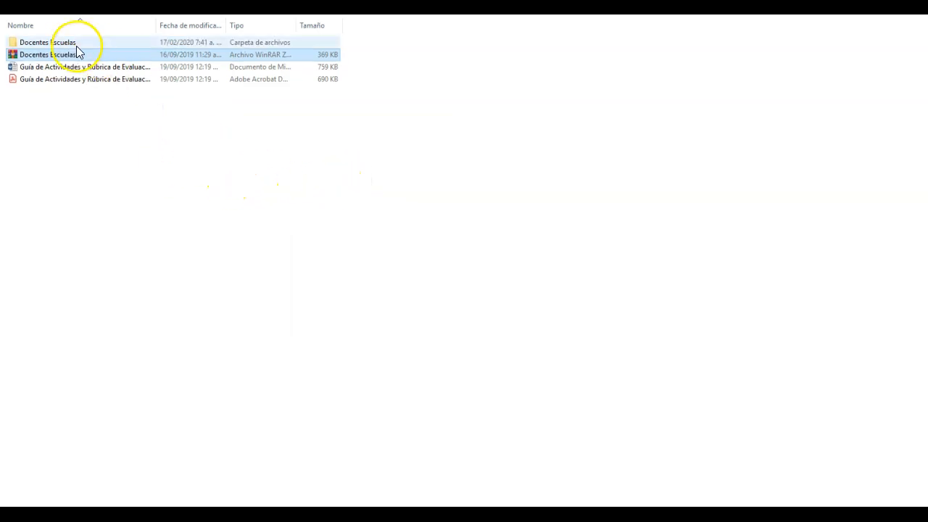
Step: Open the ESCUELA INGENIERIA workbook from the extracted Docentes Escuelas folder in Excel
double_click(71, 43)
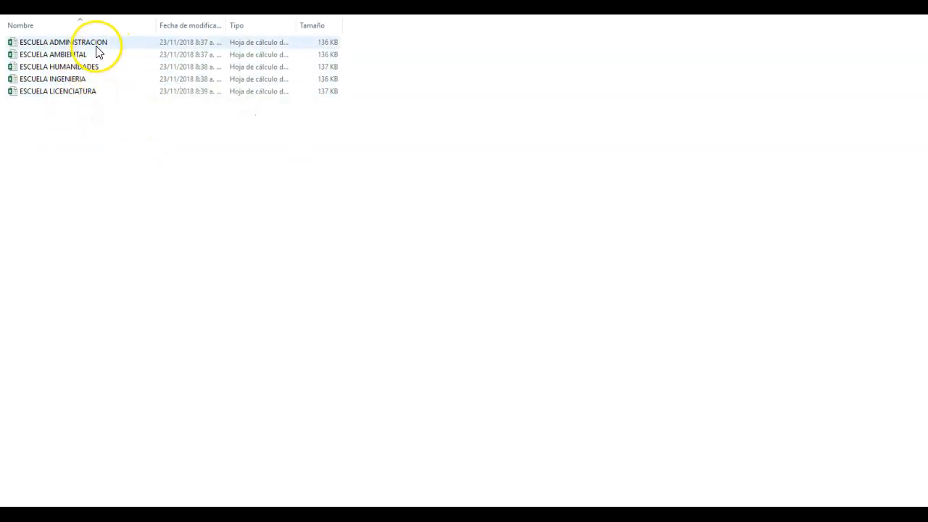
left_click(80, 82)
double_click(79, 79)
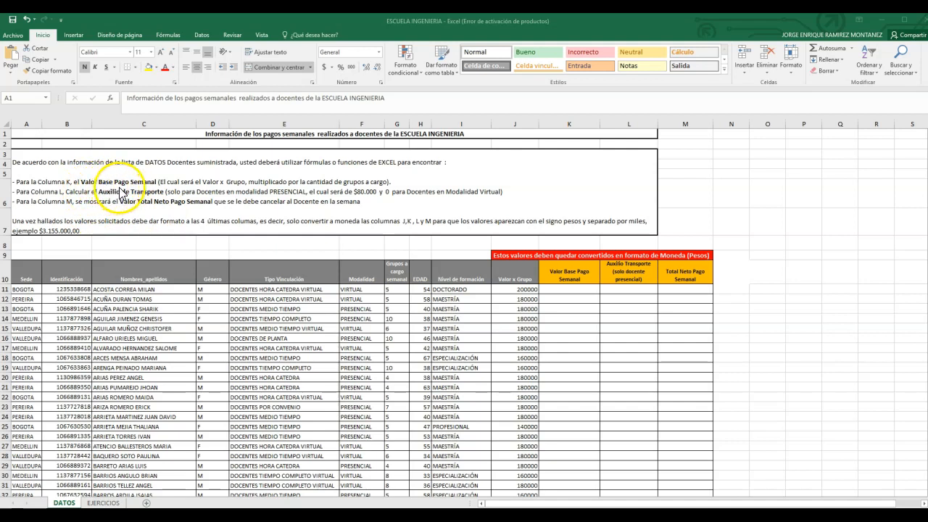
Step: Enter the formula =G11*J11 in K11 to calculate the first teacher's Valor Base Pago Semanal
left_click(571, 288)
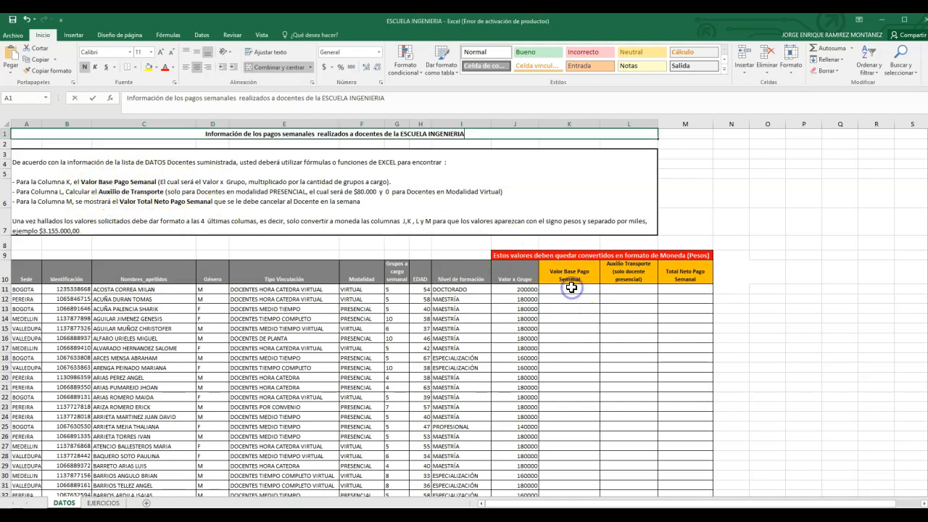
left_click(567, 290)
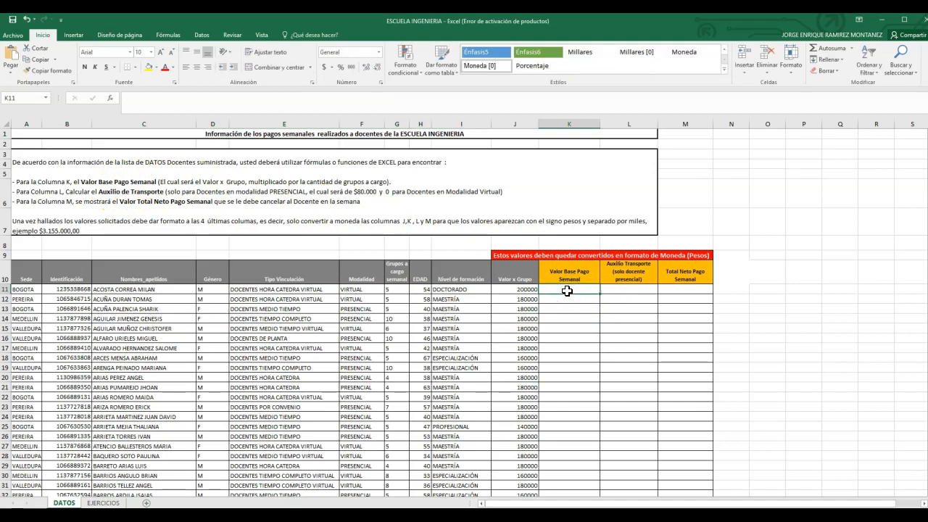
type("=")
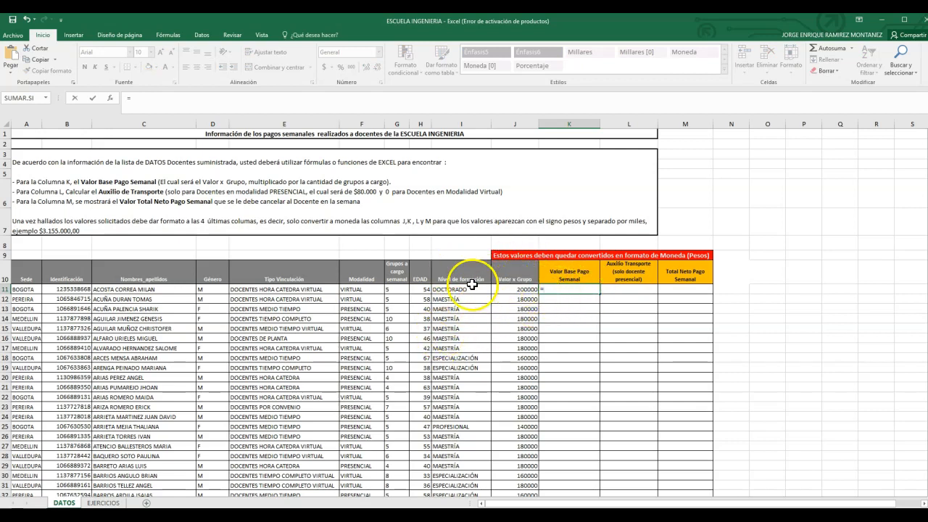
left_click(395, 290)
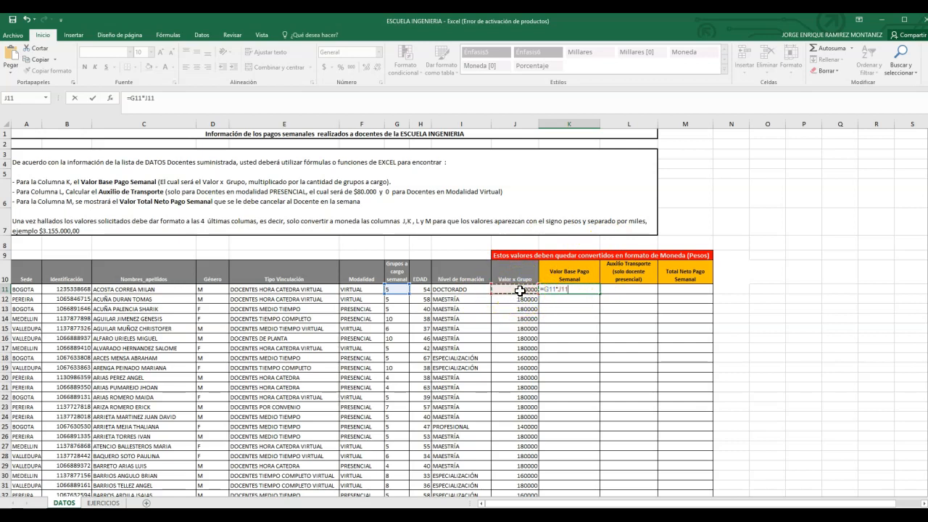
key("Return")
Step: Fill the K11 formula down the Valor Base Pago Semanal column for all teacher rows
left_click(585, 289)
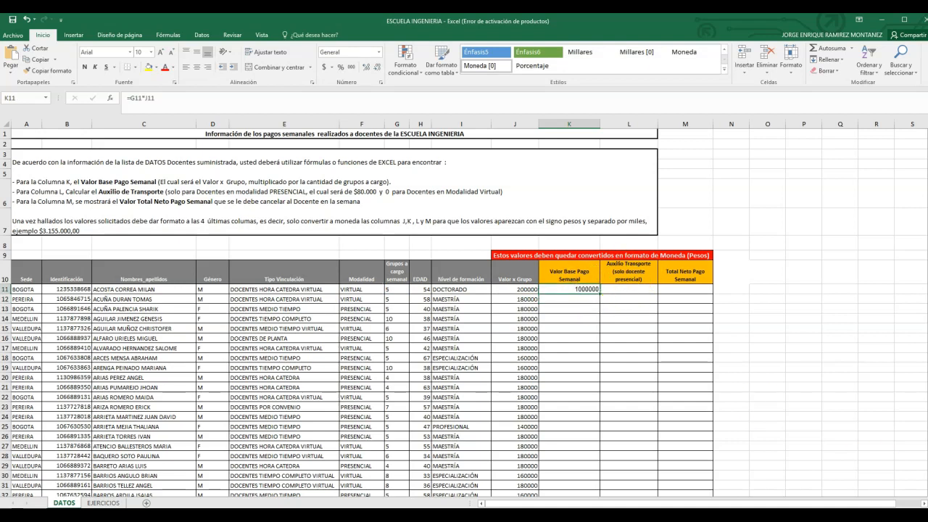
scroll(584, 289, "up", 1)
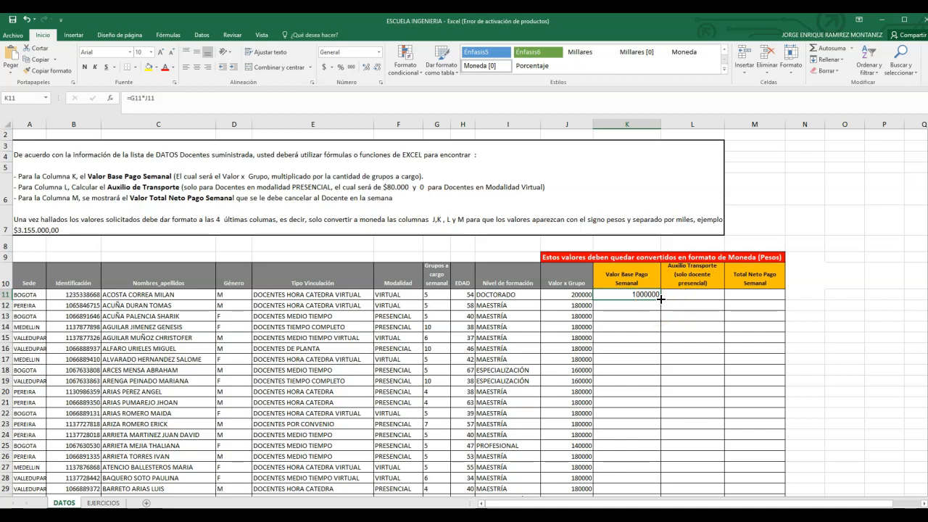
double_click(661, 298)
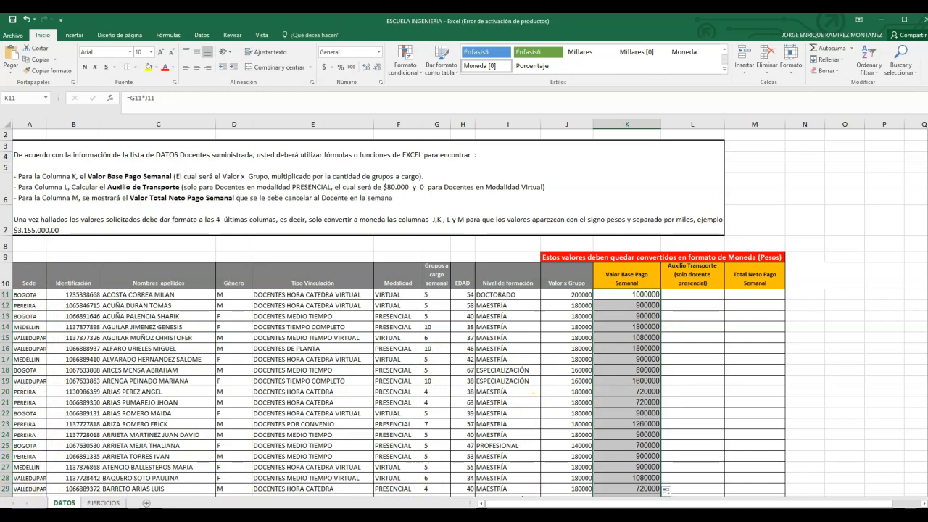
Step: Enter =SI(F11="PRESENCIAL";80000;0) in L11 to calculate the Auxilio Transporte from the teacher's Modalidad
scroll(631, 290, "down", 1)
left_click(700, 282)
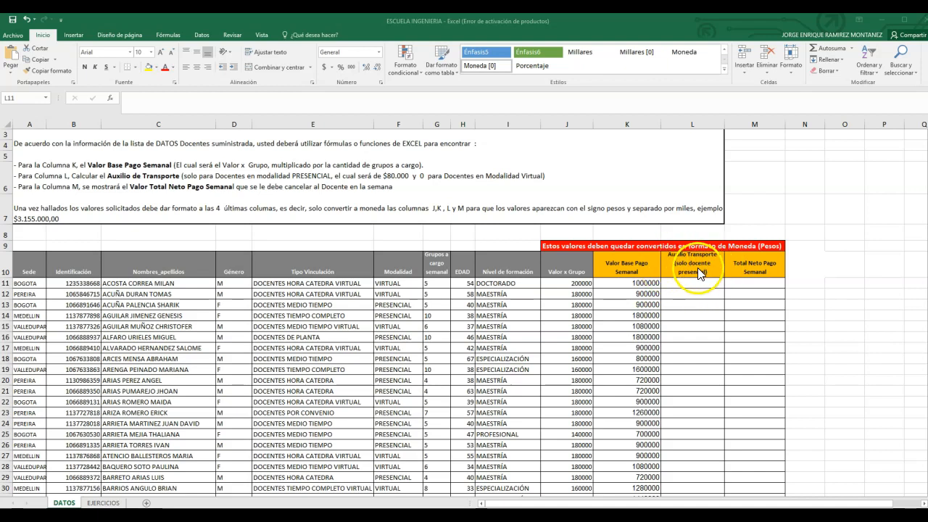
left_click(684, 288)
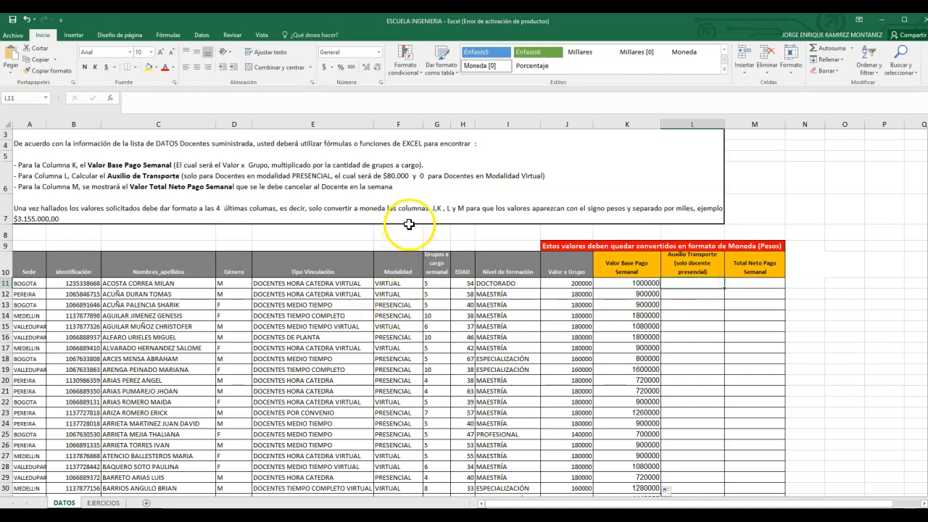
left_click(401, 120)
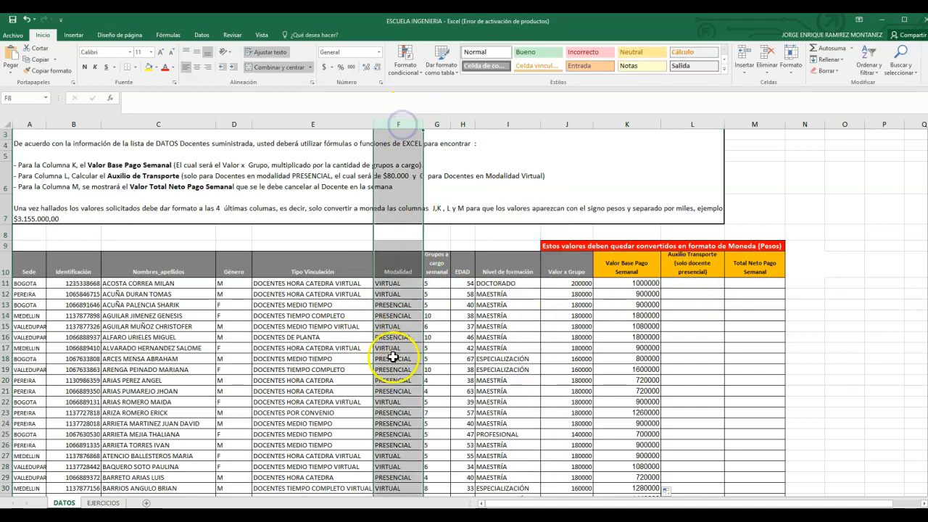
left_click(406, 294)
left_click(398, 305)
left_click(683, 285)
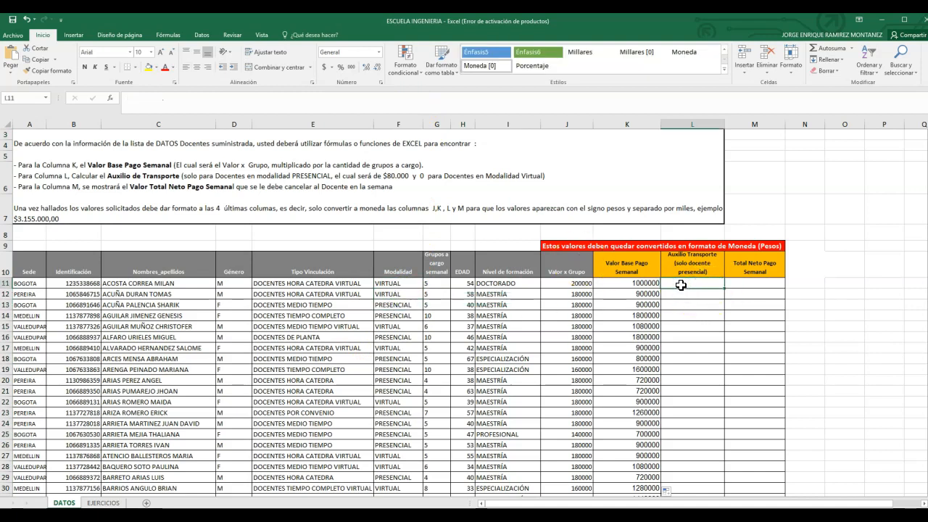
type("=")
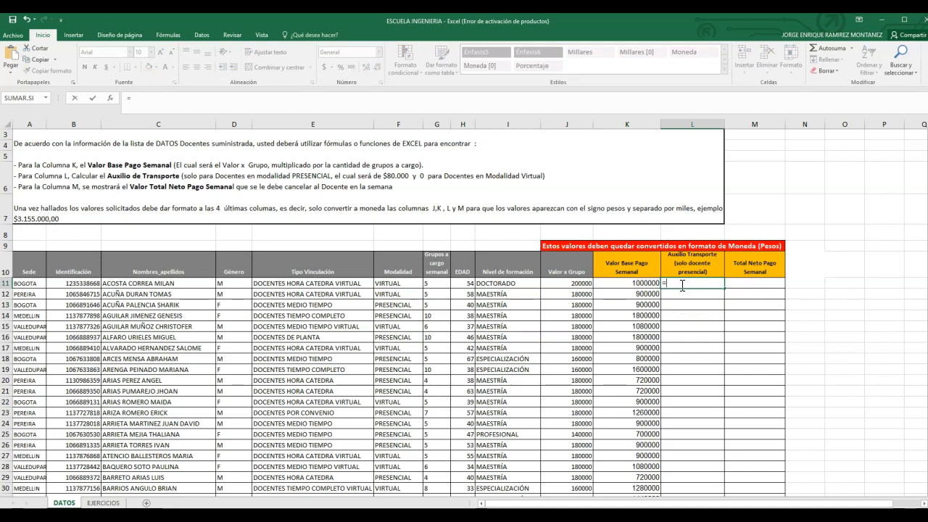
type("si")
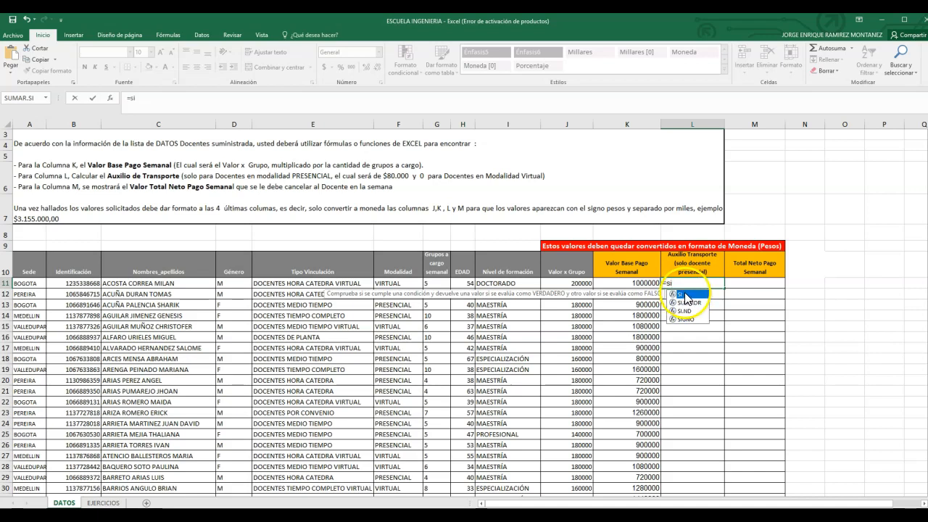
double_click(683, 295)
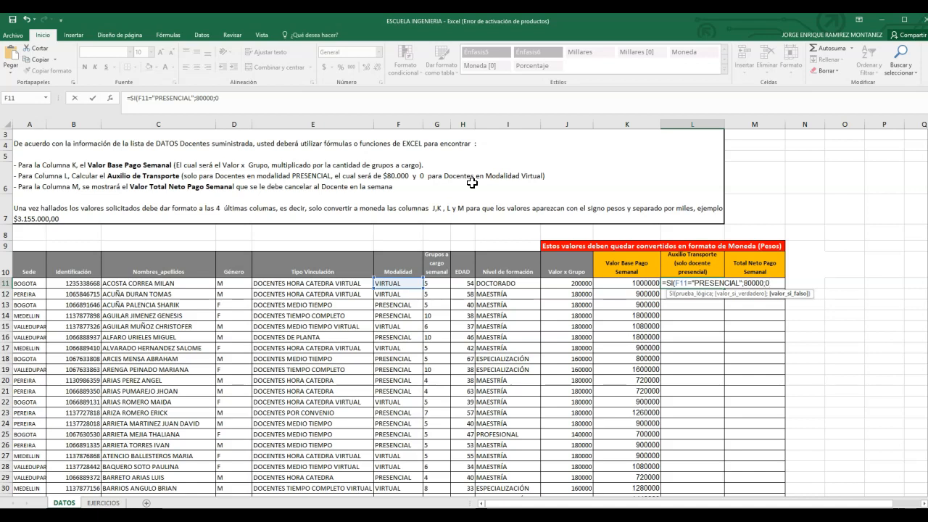
type(")")
key("Return")
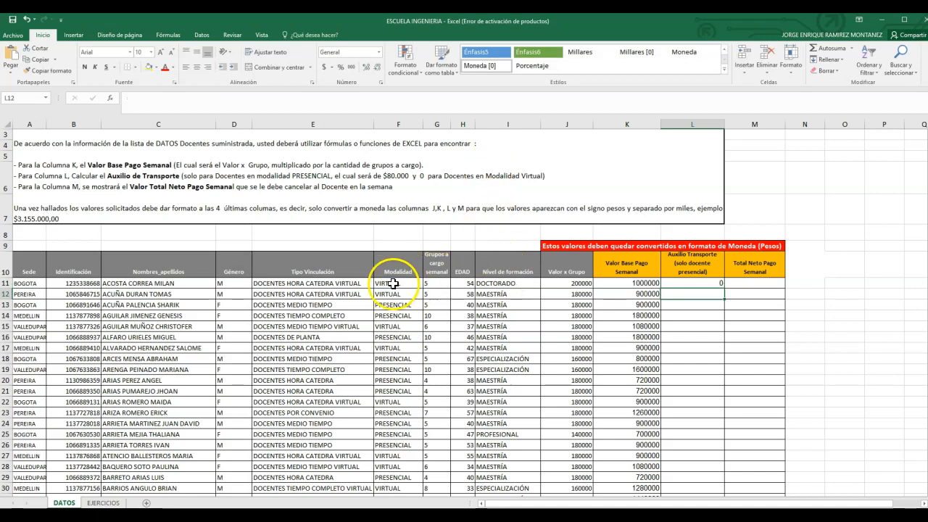
Step: Fill the L11 formula down the Auxilio Transporte column to row 210
left_click(392, 283)
left_click(705, 285)
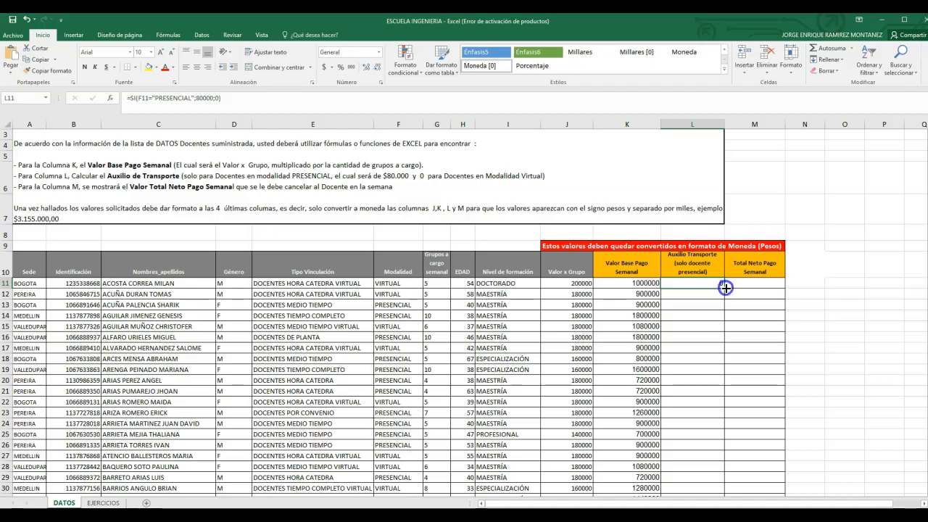
left_click_drag(724, 288, 711, 479)
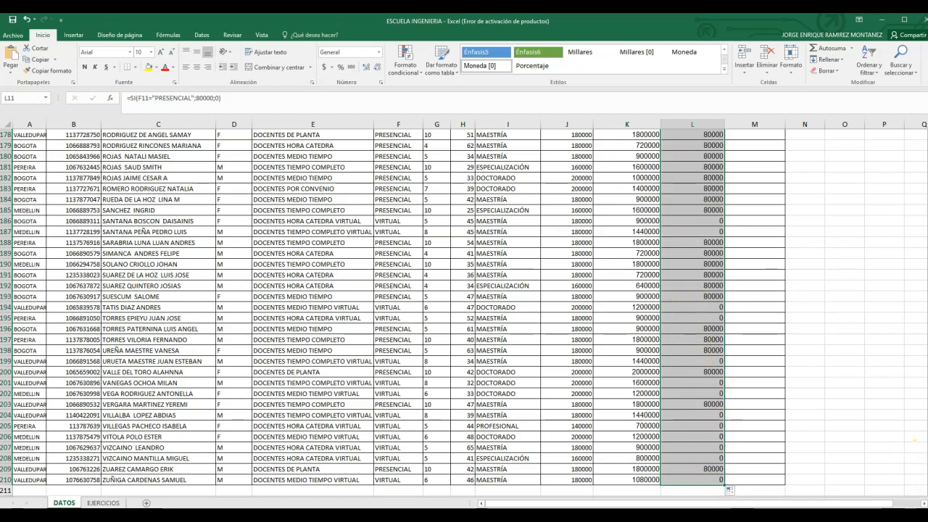
Step: Enter =K11+L11 in M11 to calculate the first teacher's Total Neto Pago Semanal
left_click_drag(927, 440, 927, 142)
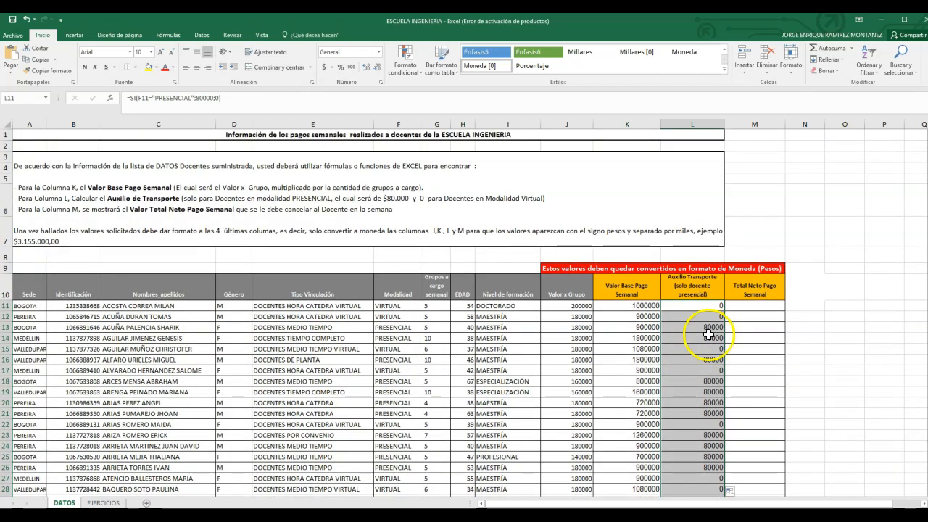
scroll(704, 327, "down", 1)
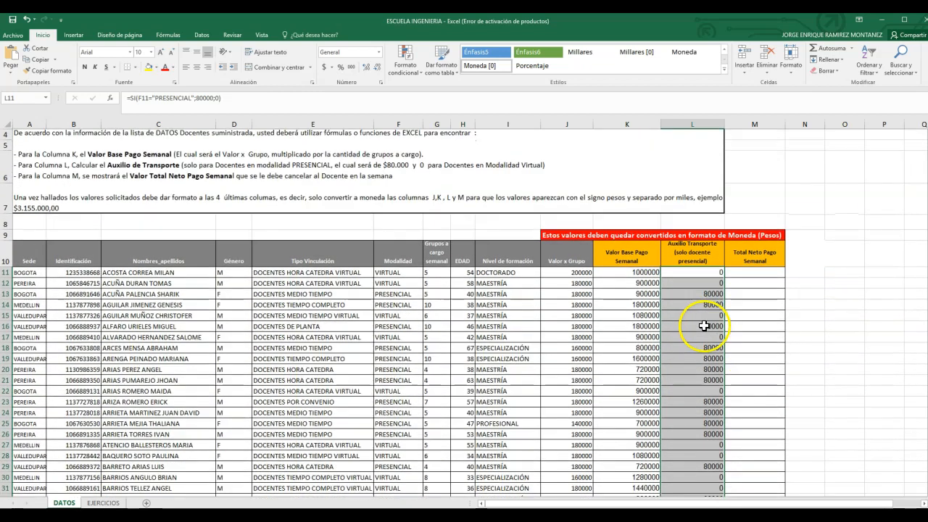
left_click(743, 273)
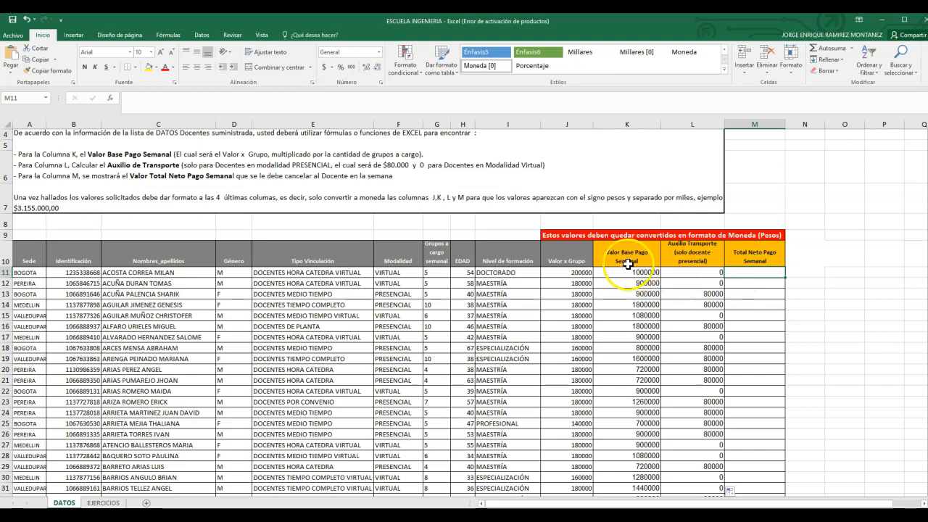
left_click(642, 123)
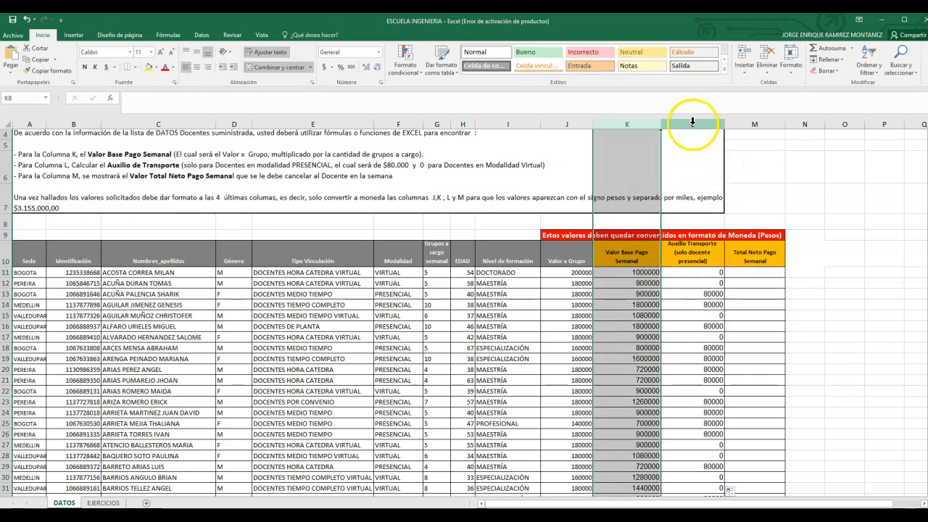
left_click(692, 123)
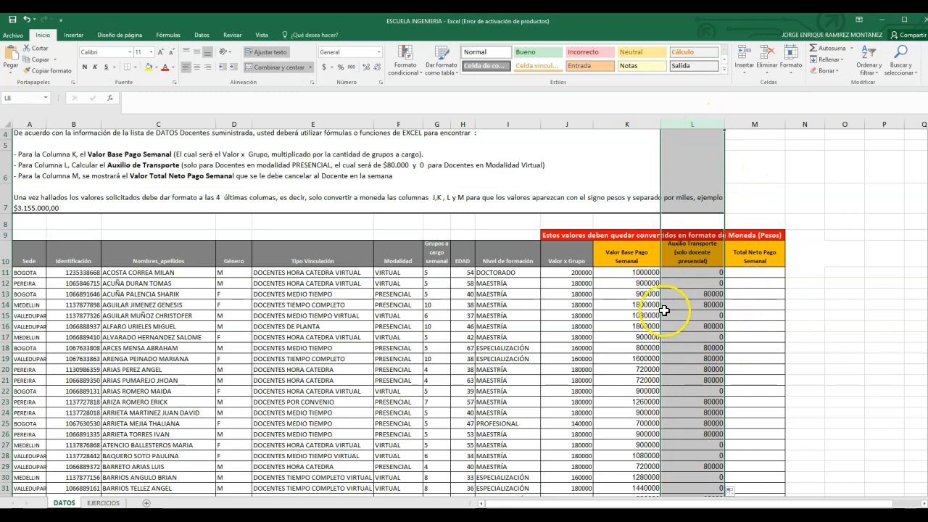
left_click(745, 273)
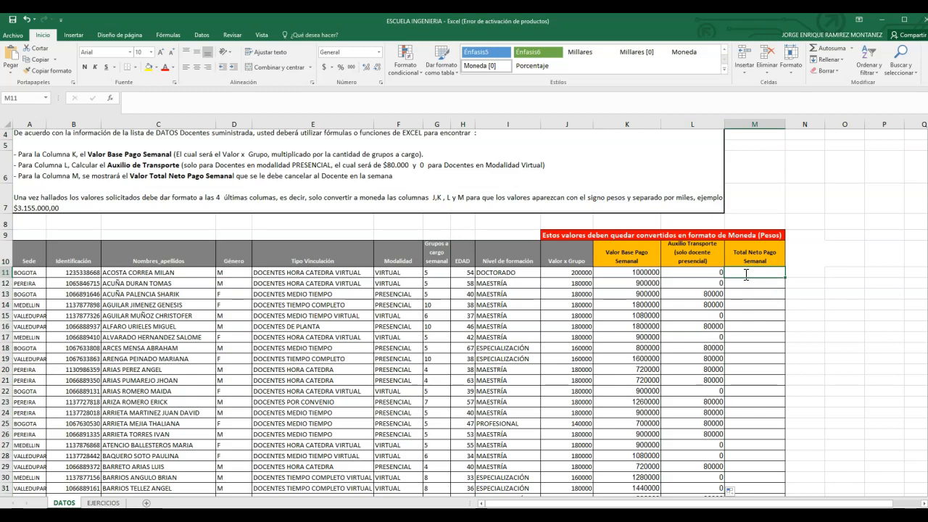
type("=")
left_click(637, 272)
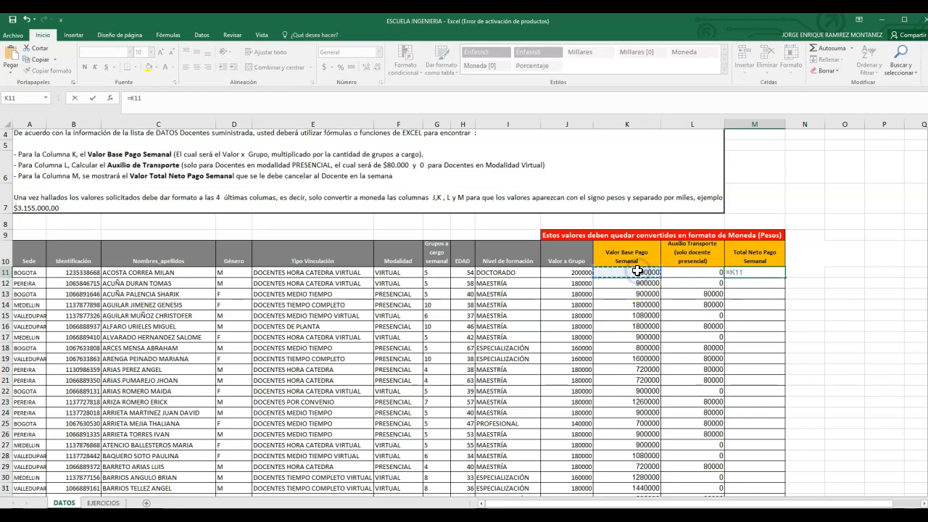
left_click(697, 272)
key("Return")
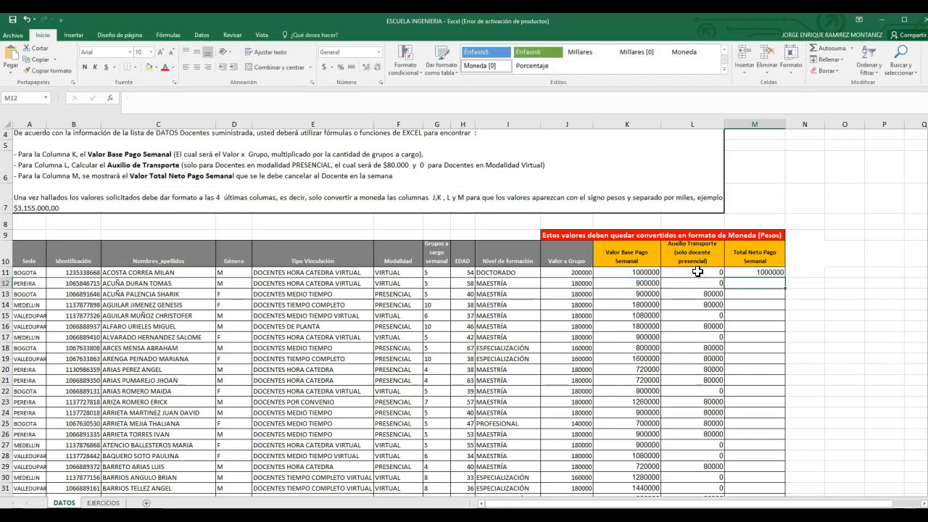
Step: Fill the M11 formula down the Total Neto Pago Semanal column for all teacher rows
left_click(757, 272)
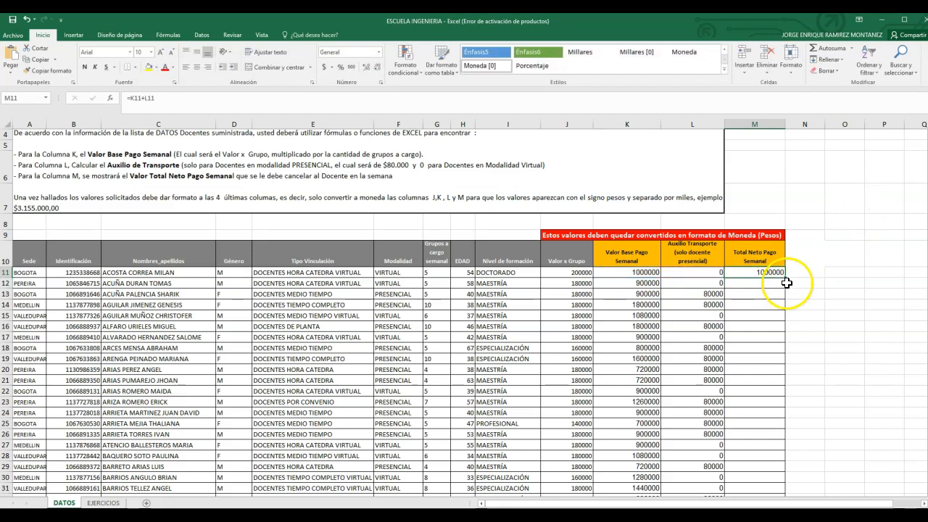
scroll(889, 245, "up", 2, "ctrl")
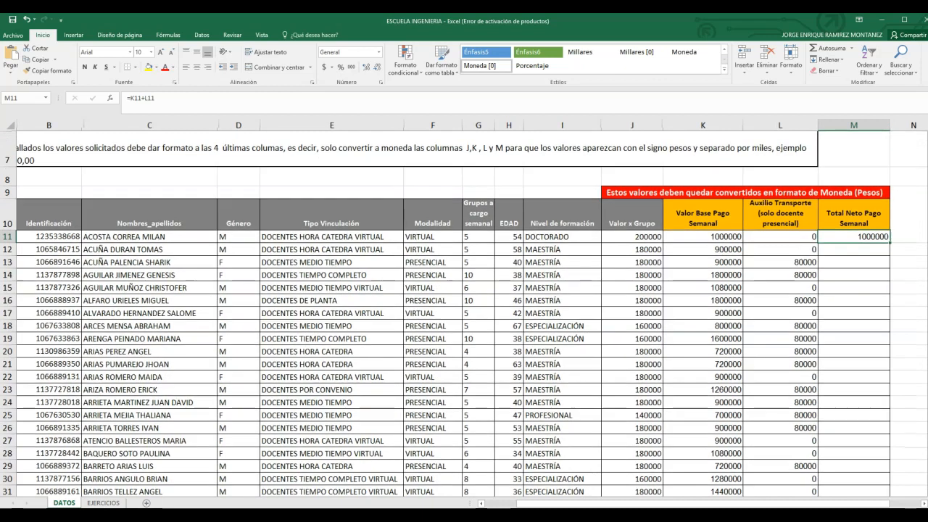
double_click(891, 244)
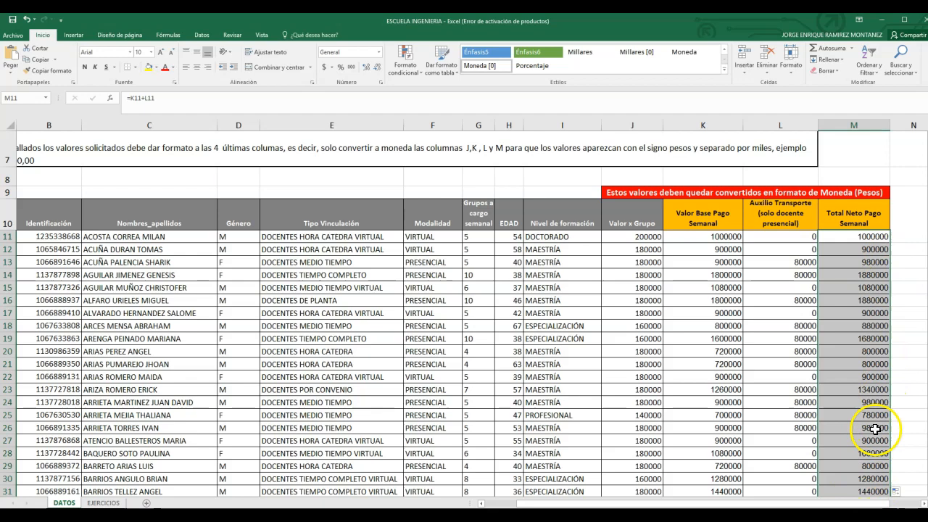
left_click(846, 514)
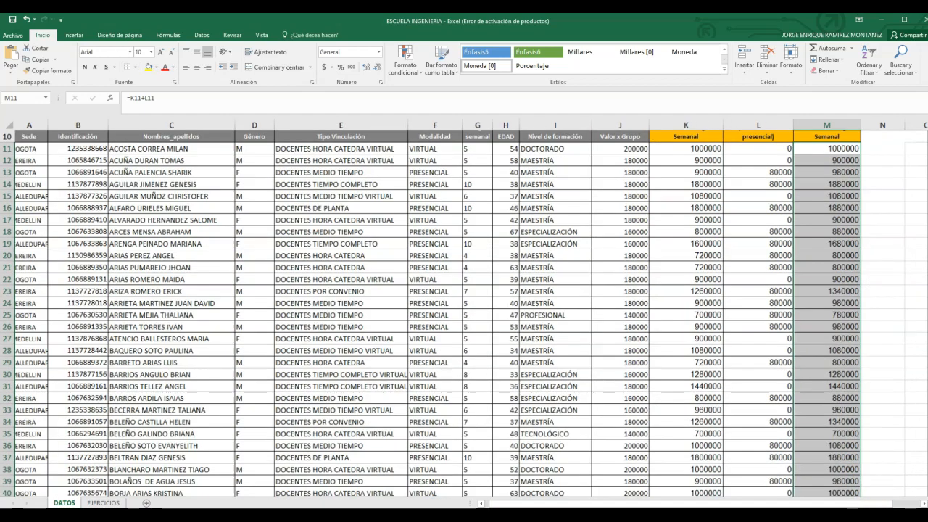
left_click(846, 514)
left_click(846, 514)
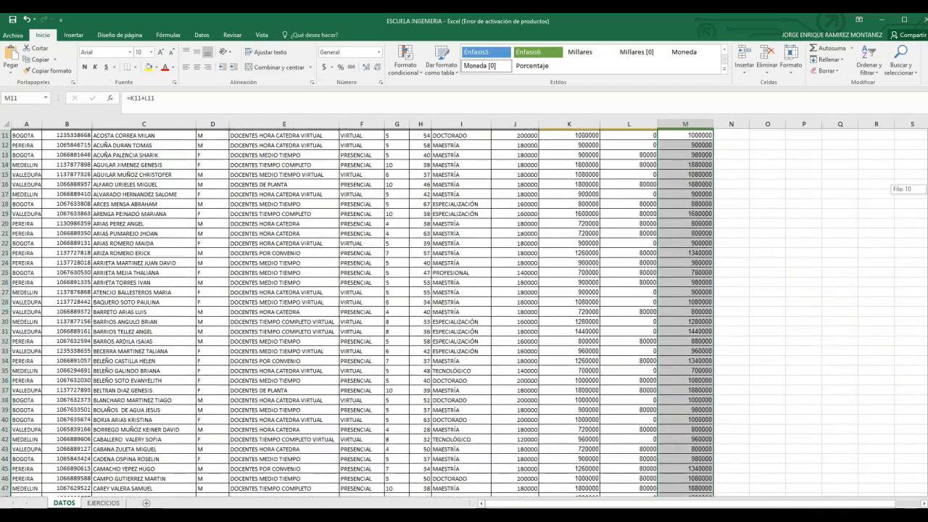
scroll(845, 217, "up", 4)
left_click(840, 268)
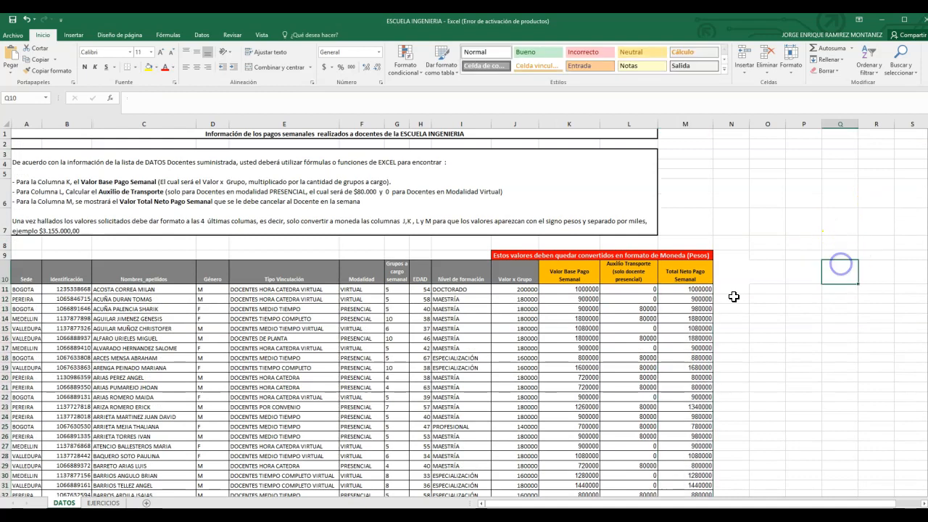
Step: Format the values in columns J to M, from row 11 down to the last teacher row, as Moneda
left_click(511, 291)
left_click_drag(530, 291, 680, 289)
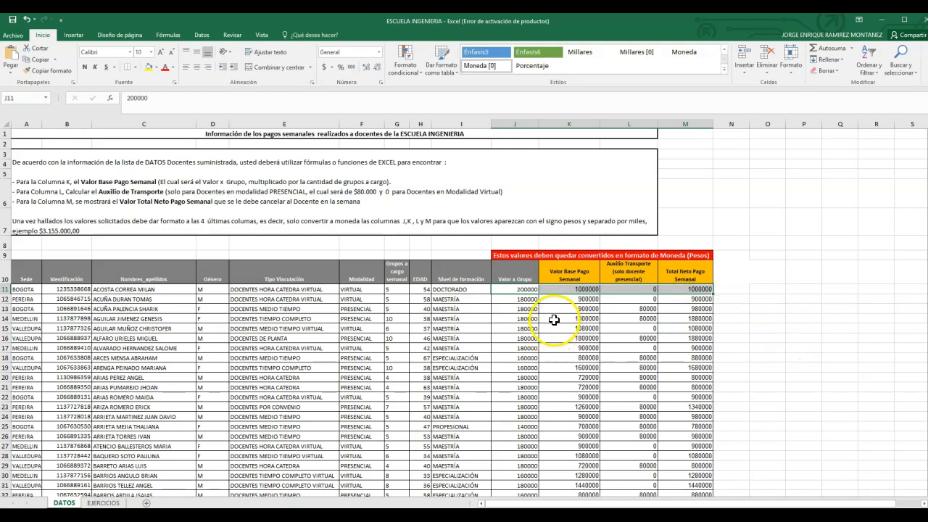
left_click(555, 319)
left_click_drag(514, 292, 676, 290)
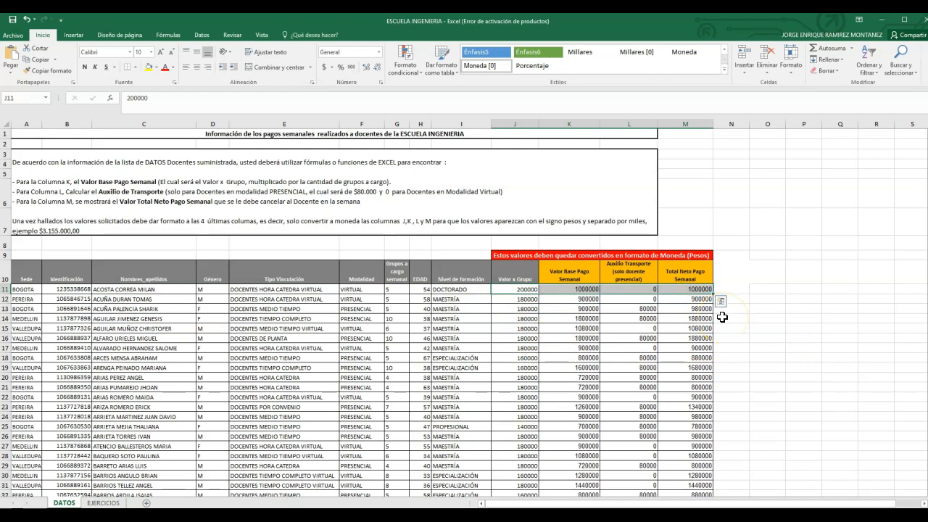
key("ctrl+shift+Down")
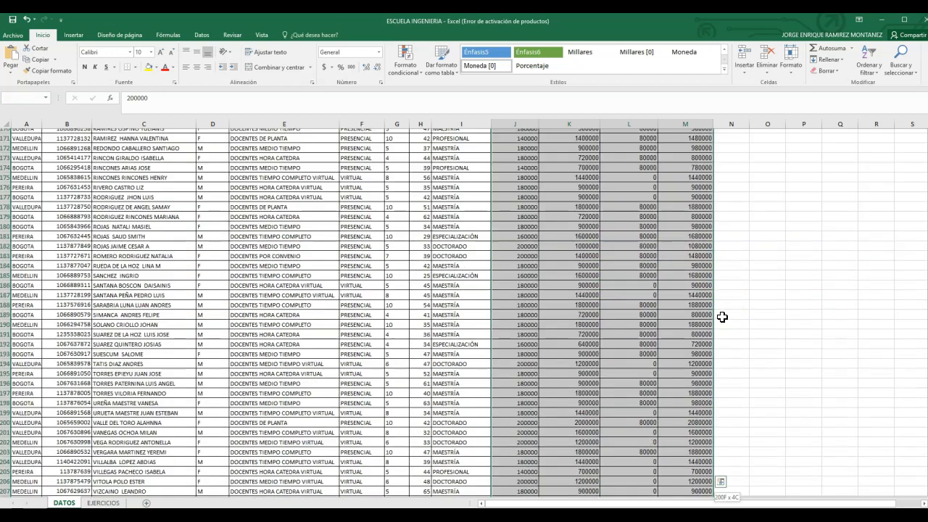
left_click_drag(927, 459, 927, 170)
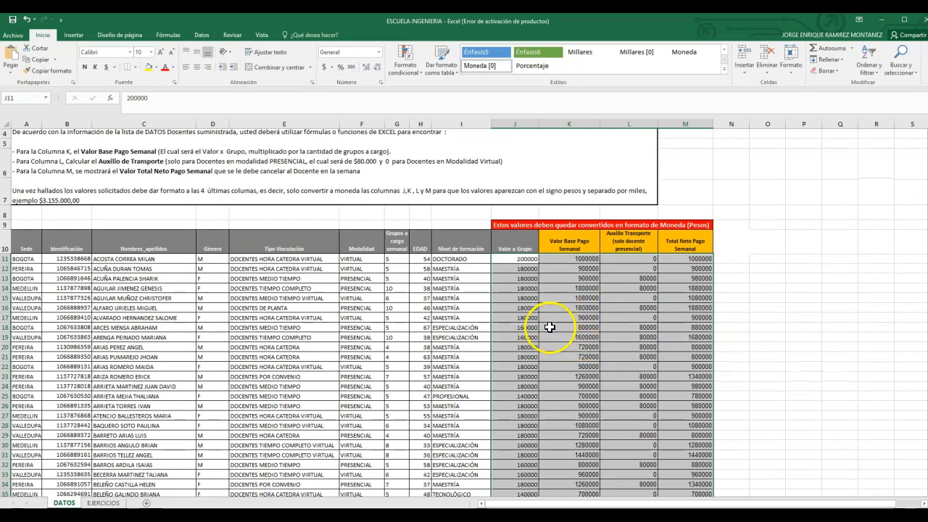
left_click(380, 53)
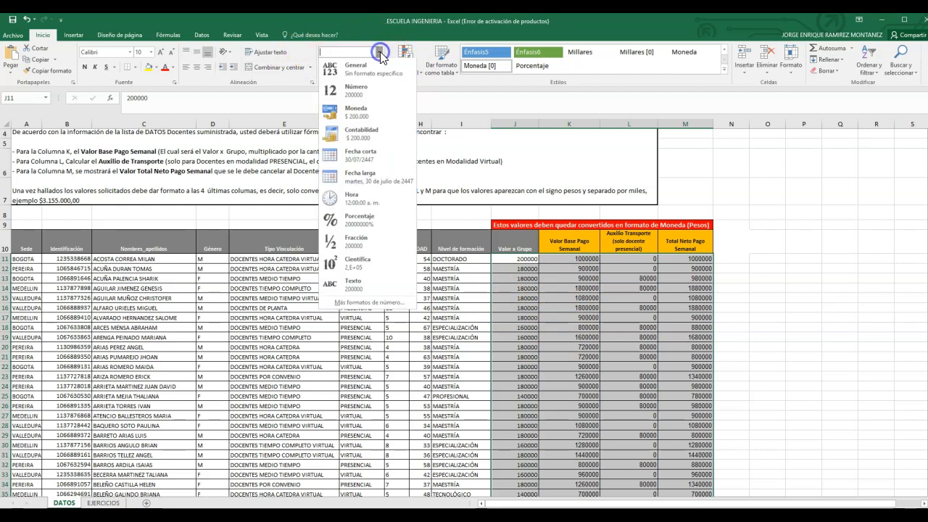
left_click(362, 116)
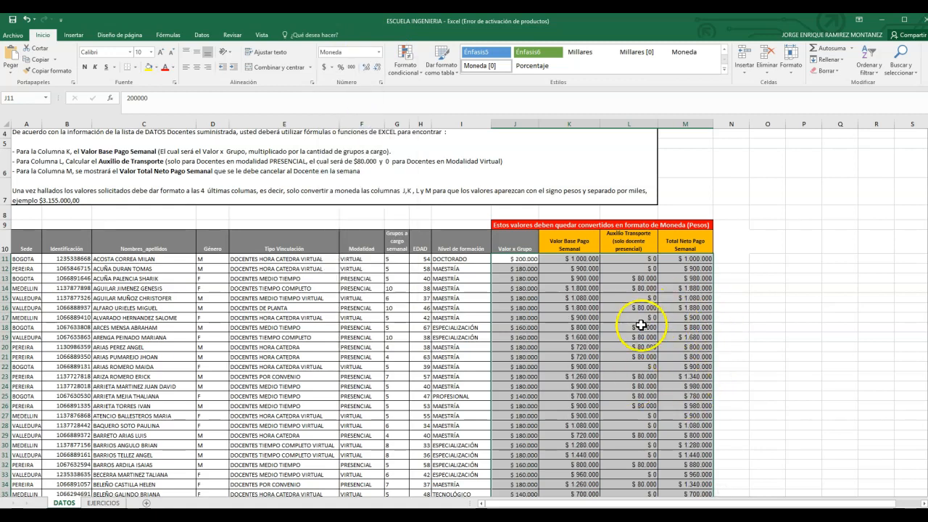
scroll(665, 320, "down", 3)
scroll(645, 330, "up", 4)
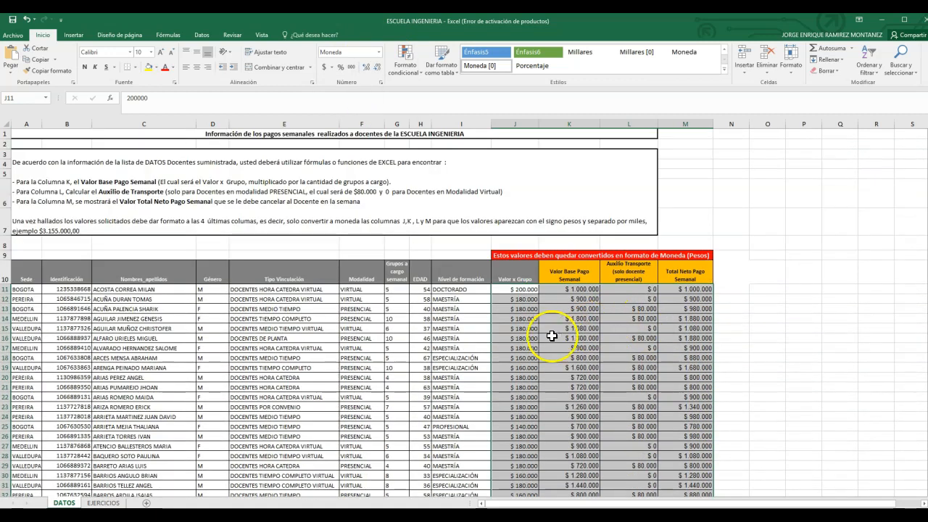
left_click(553, 338)
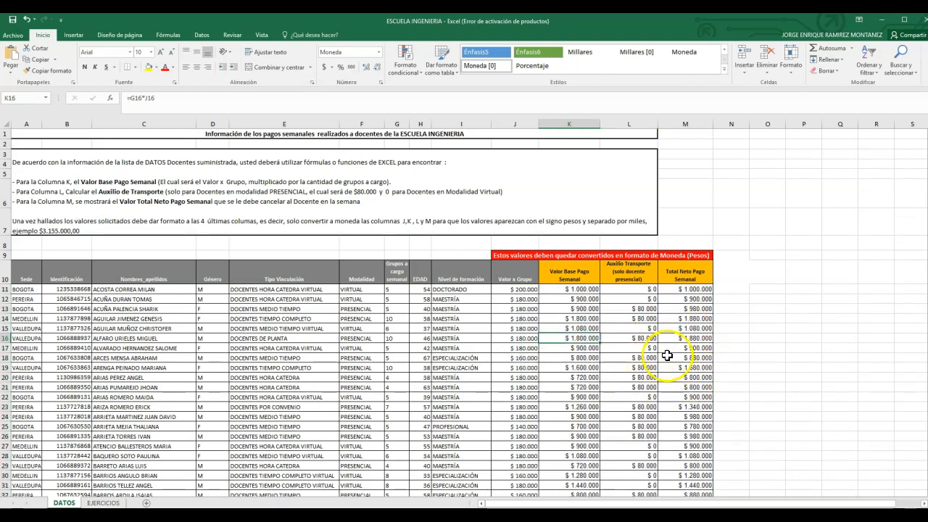
scroll(550, 318, "down", 3)
scroll(549, 317, "up", 3)
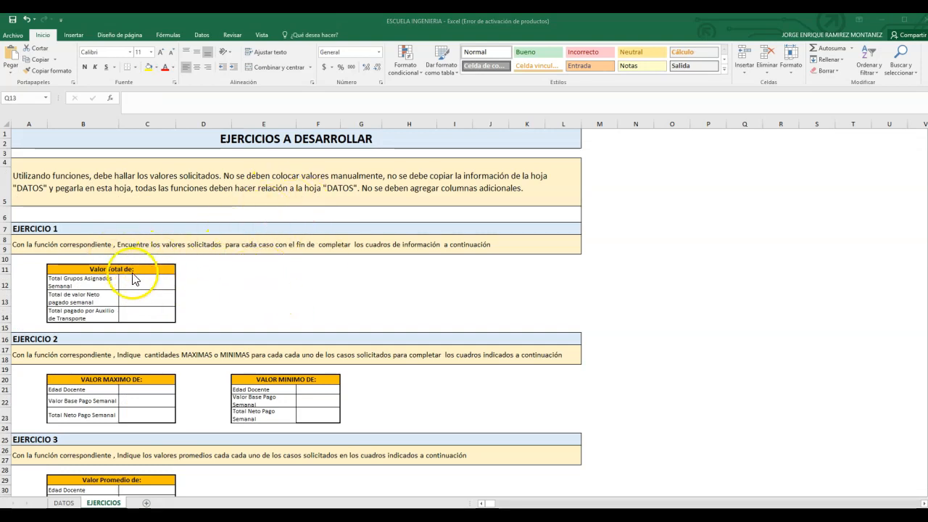
Step: Enter =SUMA(DATOS!G11:G210) in C12 of the EJERCICIOS sheet to calculate Total Grupos Asignados Semanal
scroll(134, 279, "down", 7)
scroll(130, 268, "down", 10)
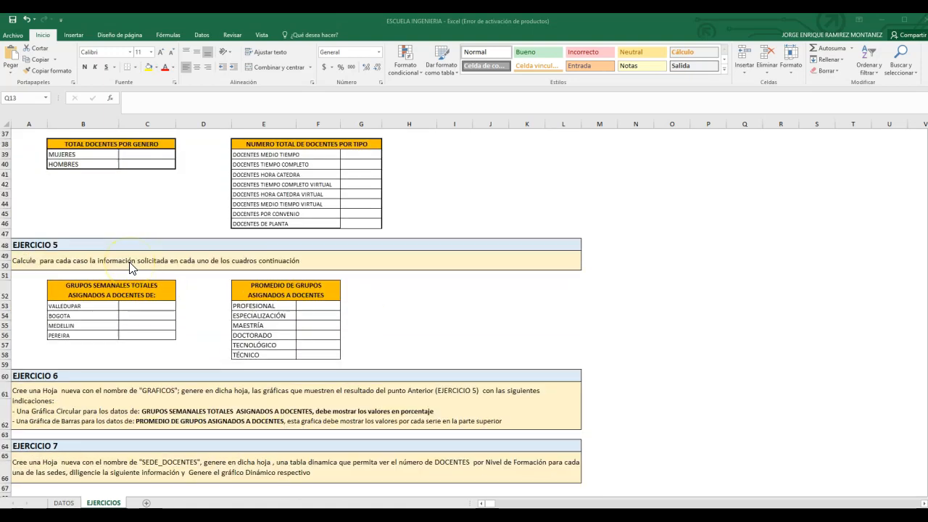
scroll(181, 289, "up", 17)
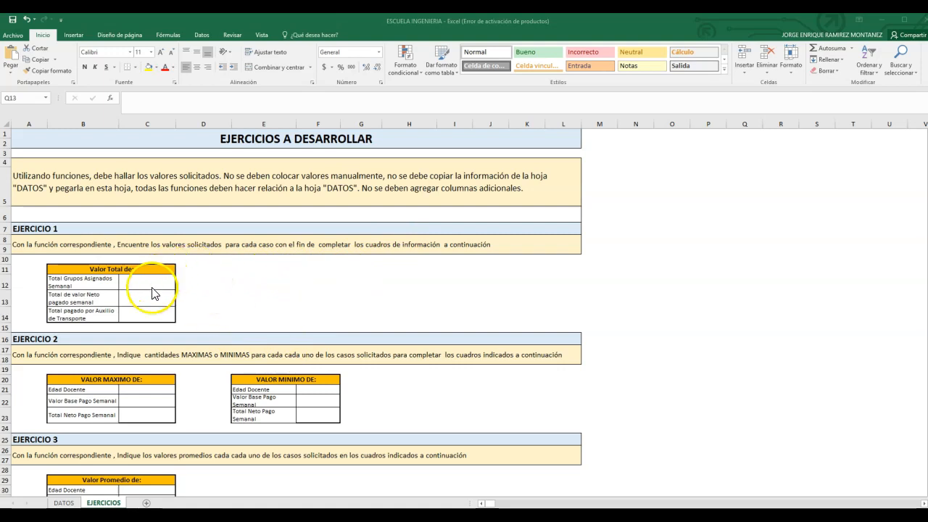
left_click(153, 283)
left_click(153, 282)
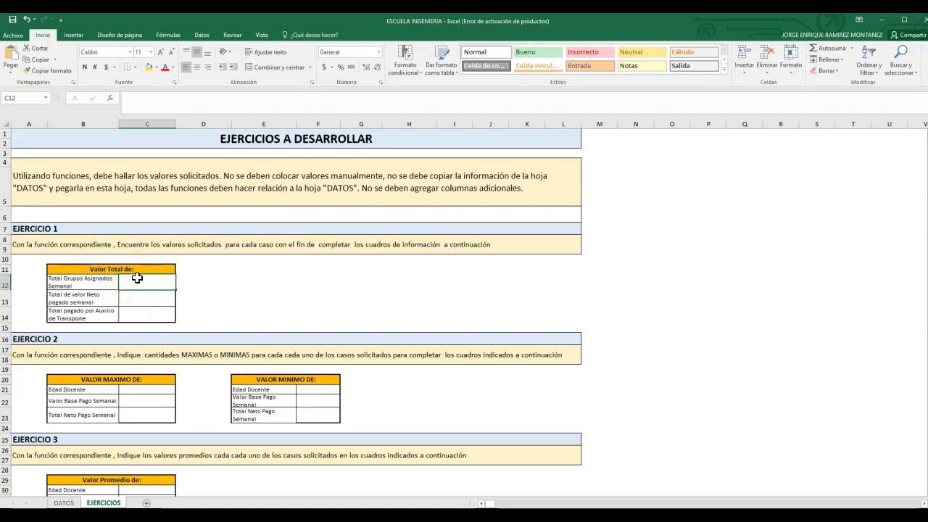
type("=SUM")
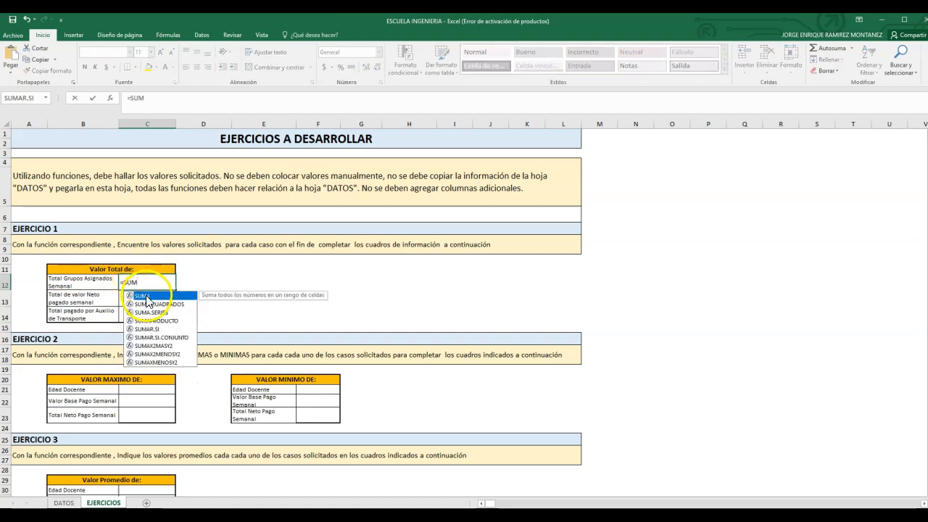
double_click(146, 296)
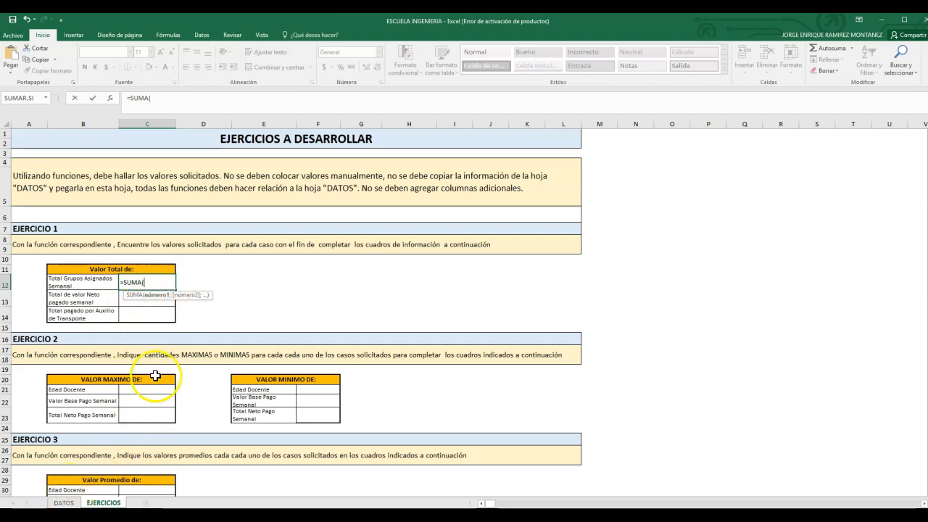
left_click(64, 502)
scroll(326, 352, "down", 15)
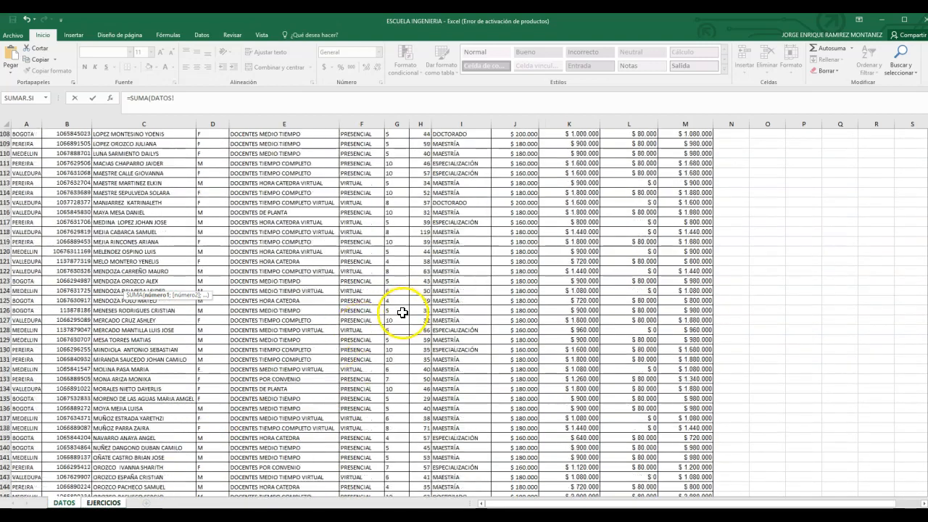
left_click_drag(927, 307, 926, 141)
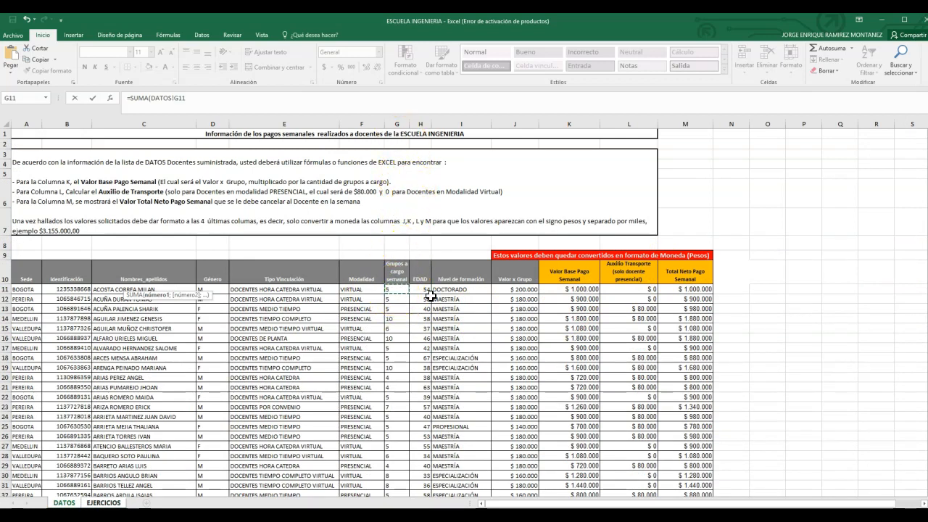
key("ctrl+shift+Down")
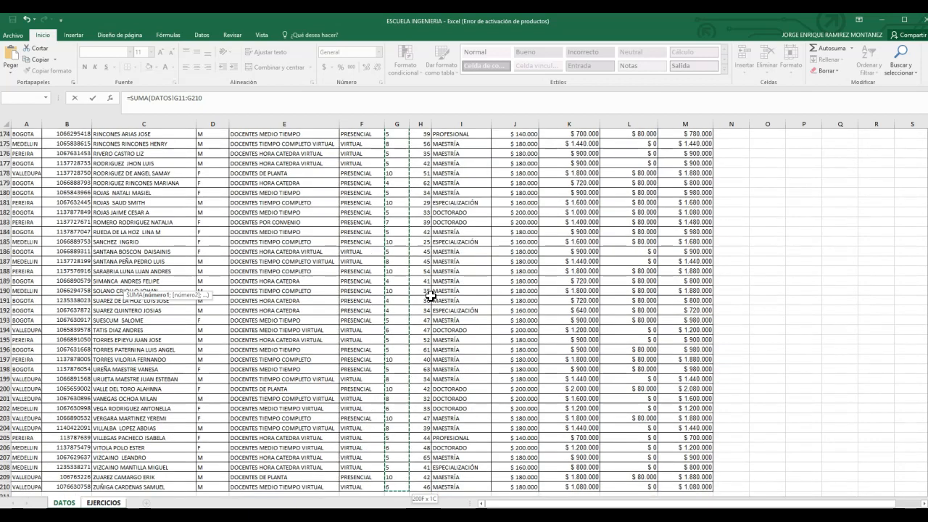
key("Return")
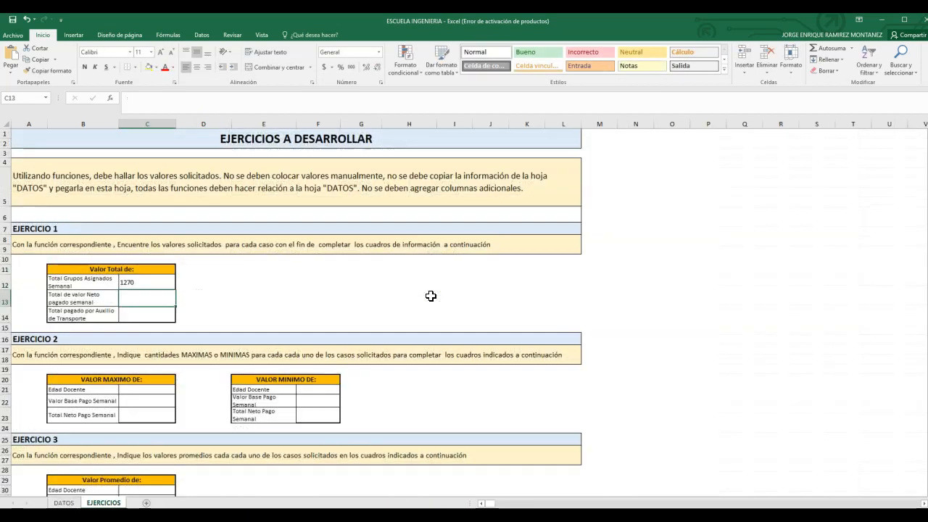
left_click(146, 282)
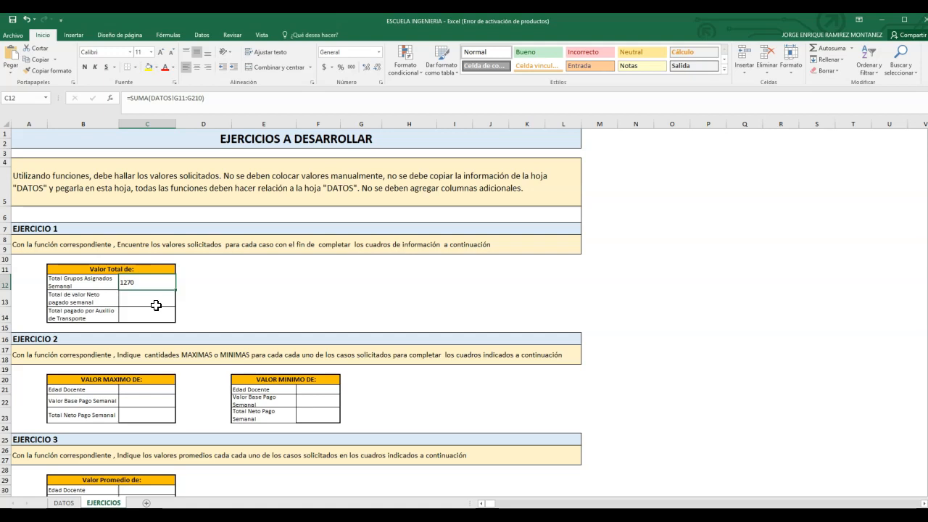
Step: Calculate Total de valor Neto pagado semanal in C13 with SUMA over M11:M210 of the DATOS sheet
left_click(145, 299)
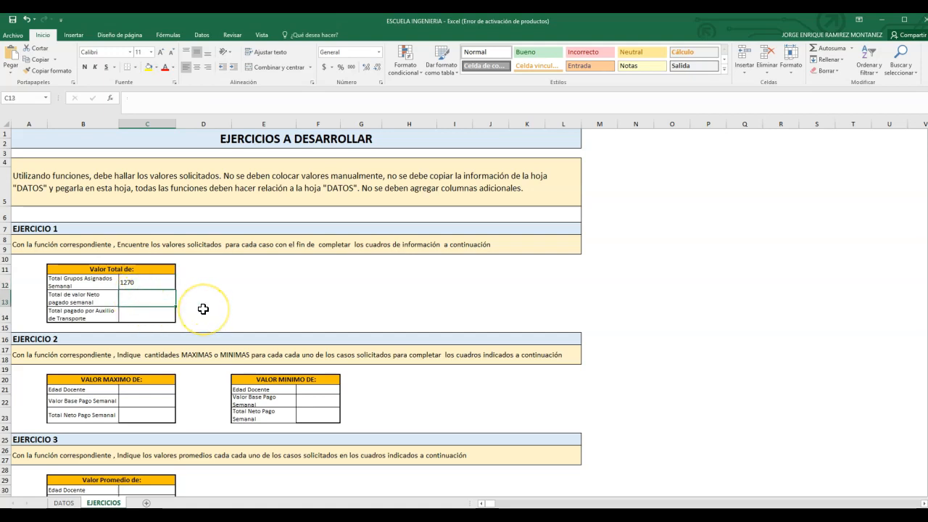
type("=S")
type("UMA")
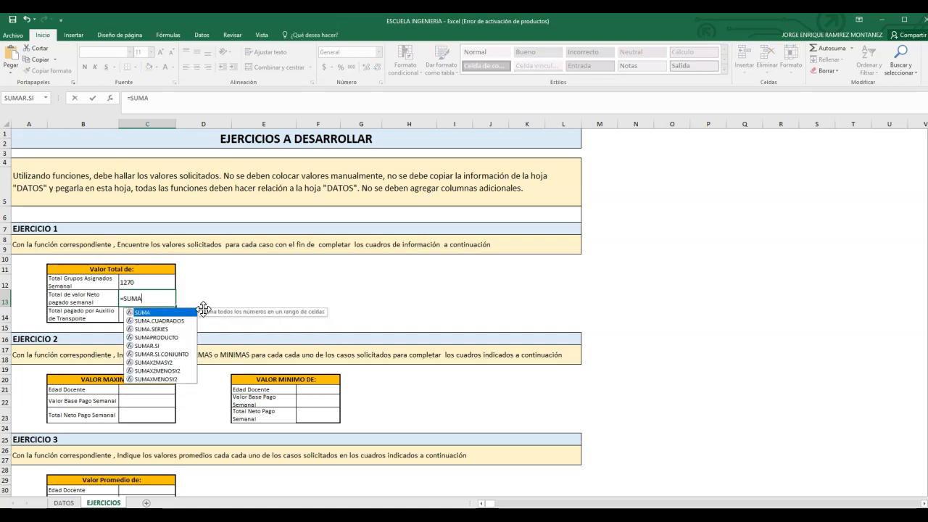
double_click(148, 313)
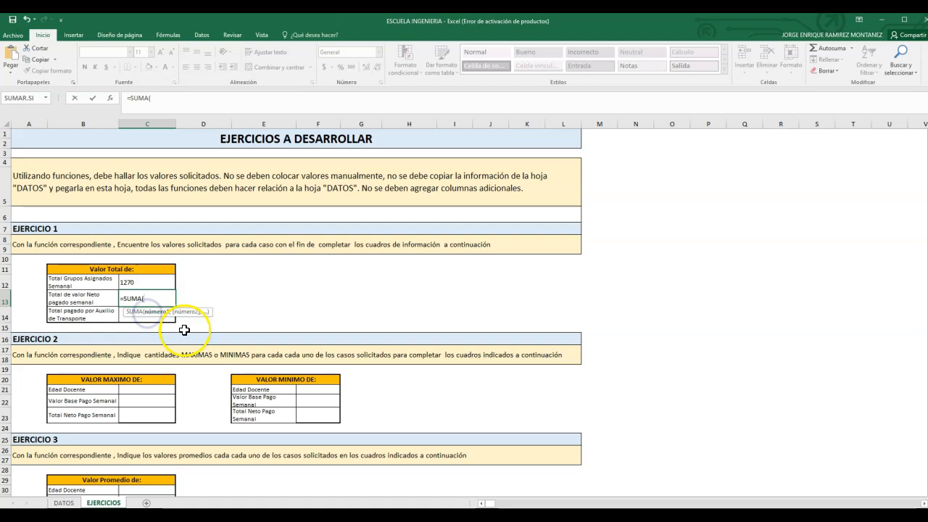
left_click(66, 502)
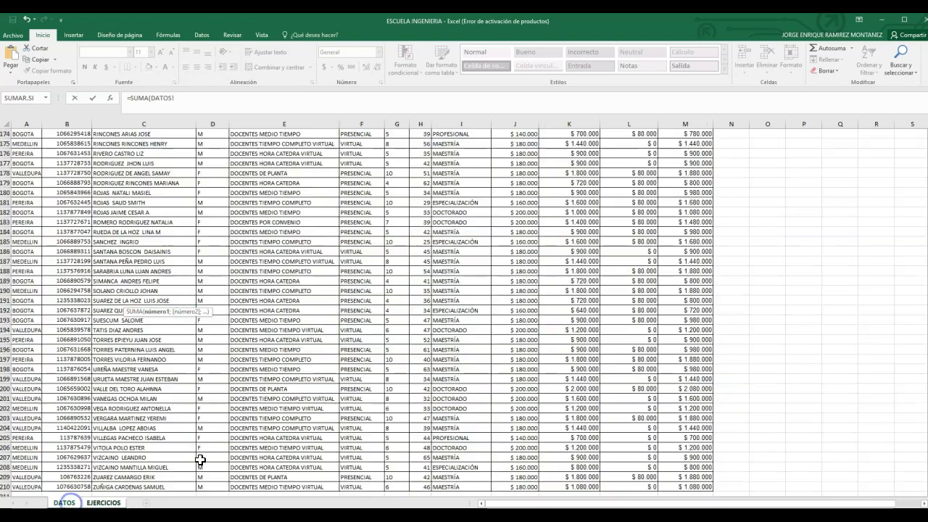
left_click_drag(927, 444, 927, 152)
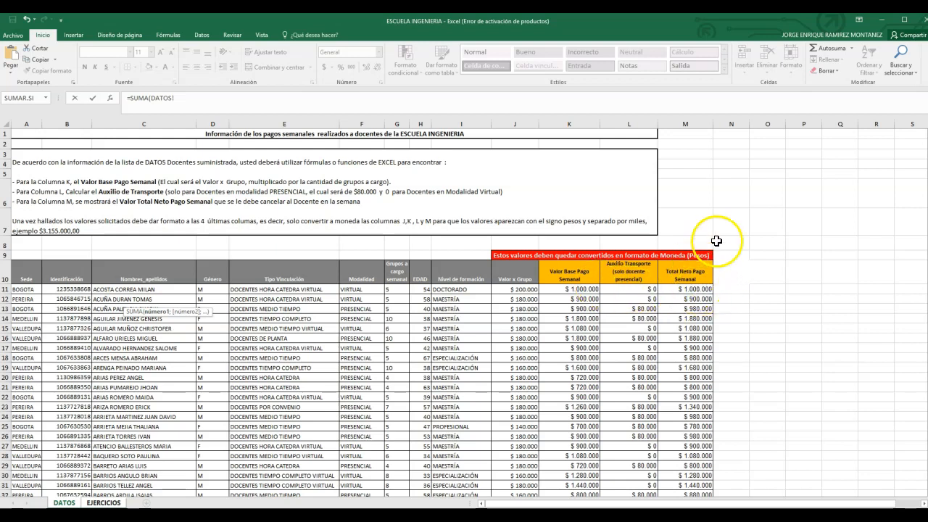
left_click(696, 291)
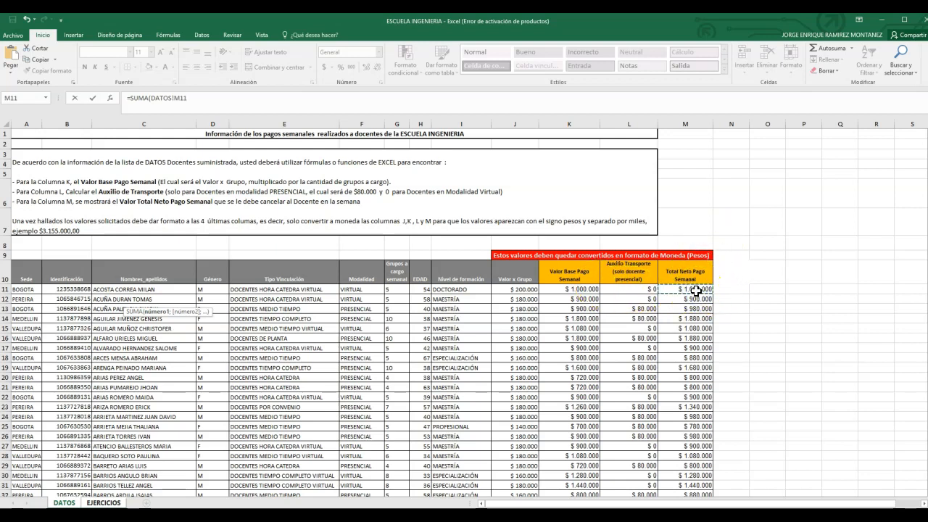
key("ctrl+shift+Down")
key("Return")
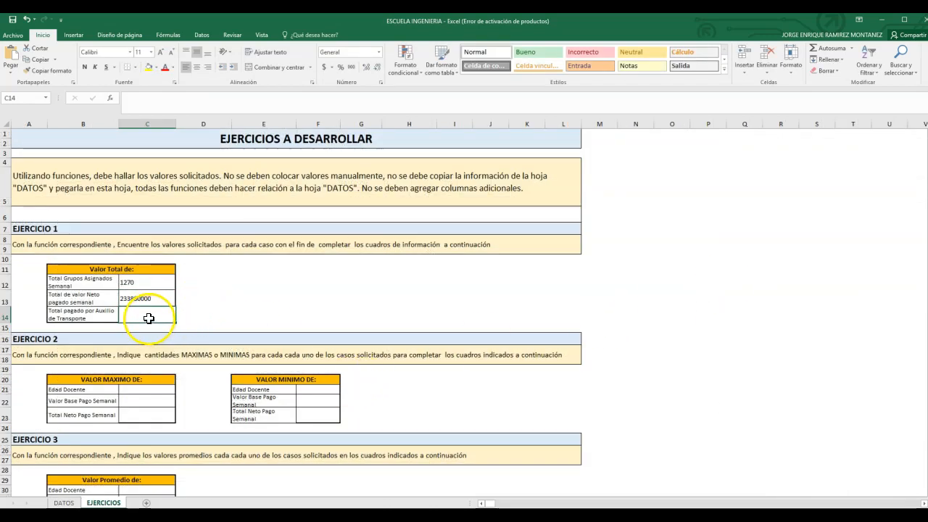
Step: Calculate Total pagado por Auxilio de Transporte in C14 with SUMA over L11:L210 of the DATOS sheet
type("=SUM")
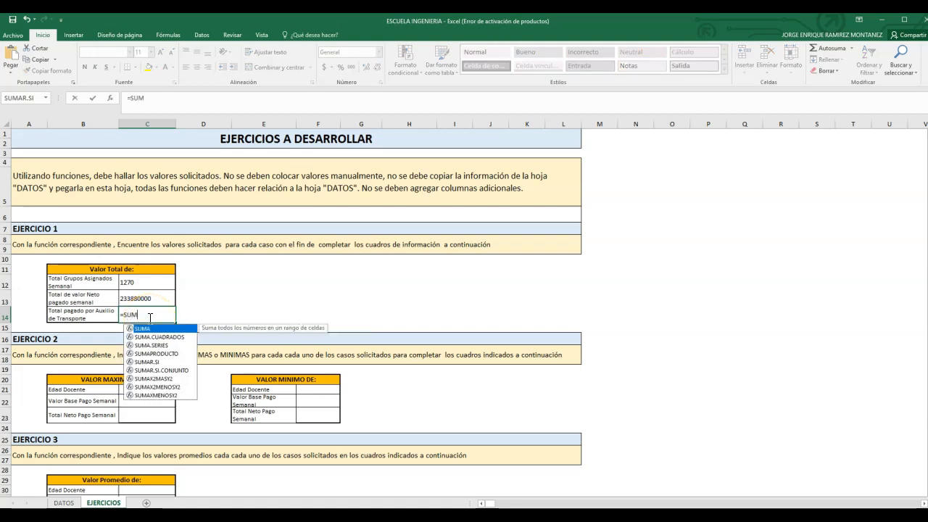
type("A")
double_click(144, 328)
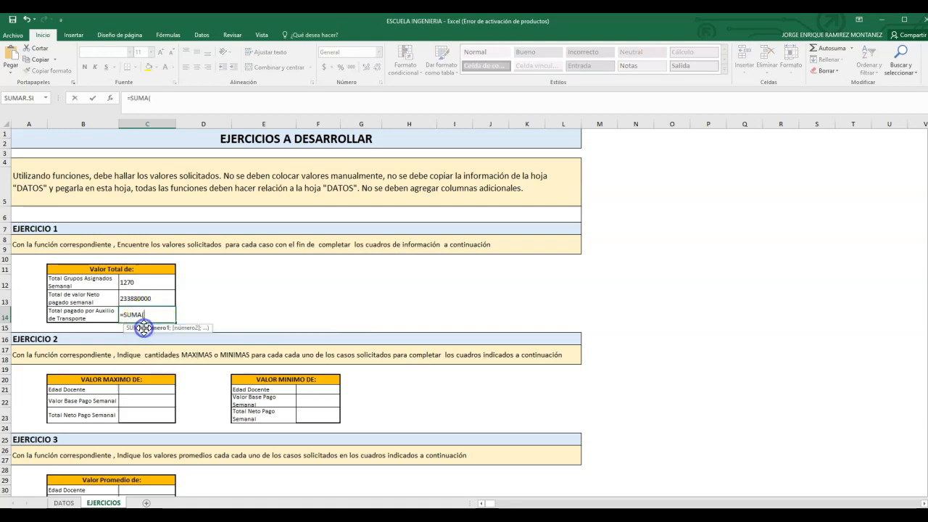
left_click(63, 503)
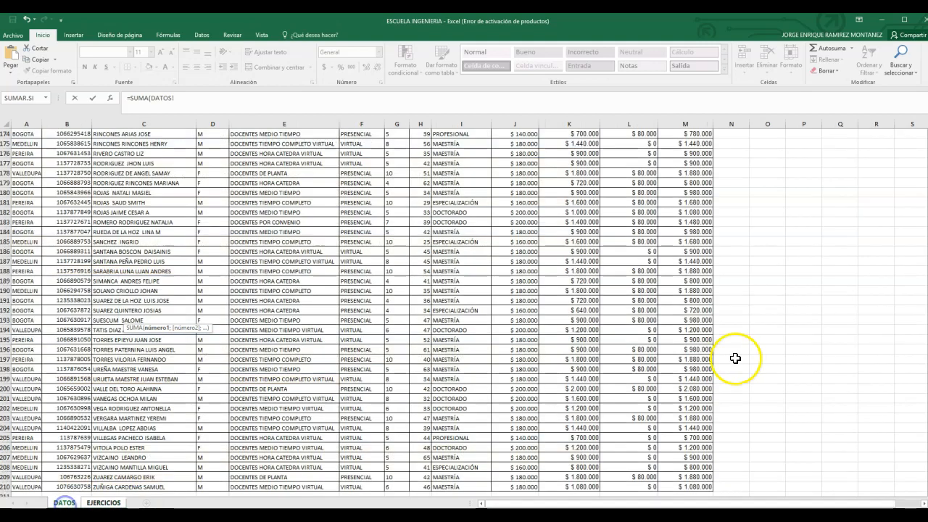
scroll(899, 453, "up", 20)
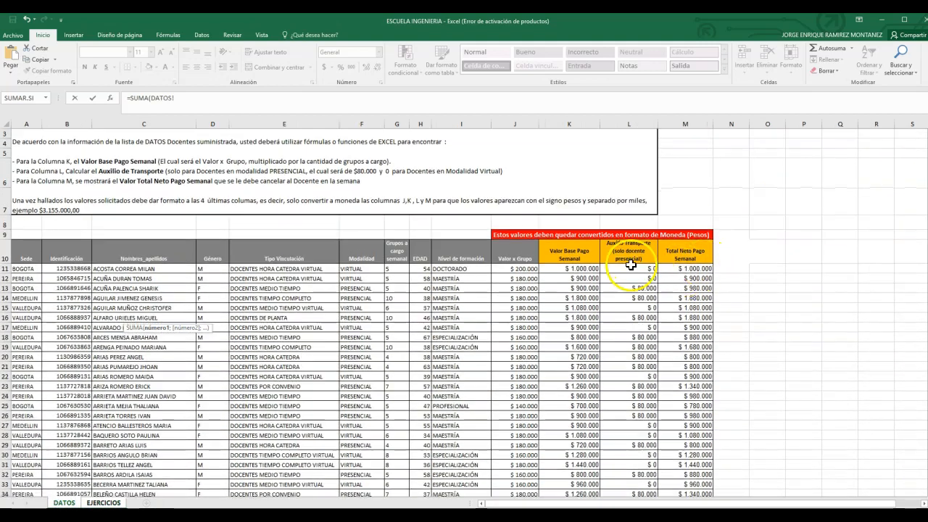
left_click(629, 269)
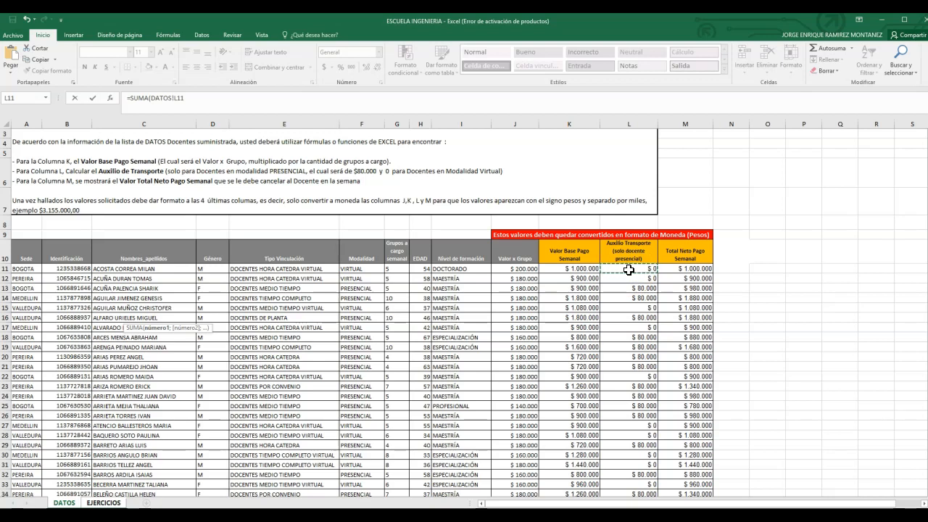
key("ctrl+shift+Down")
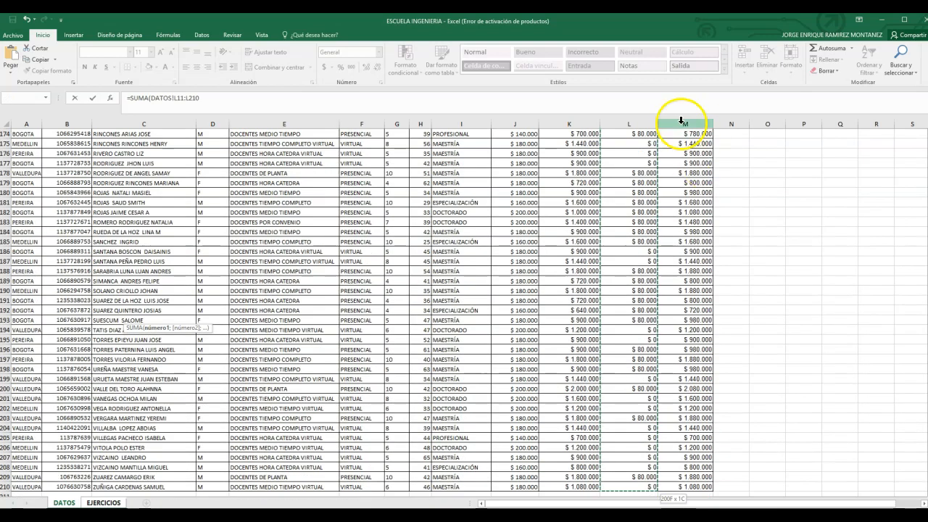
key("Return")
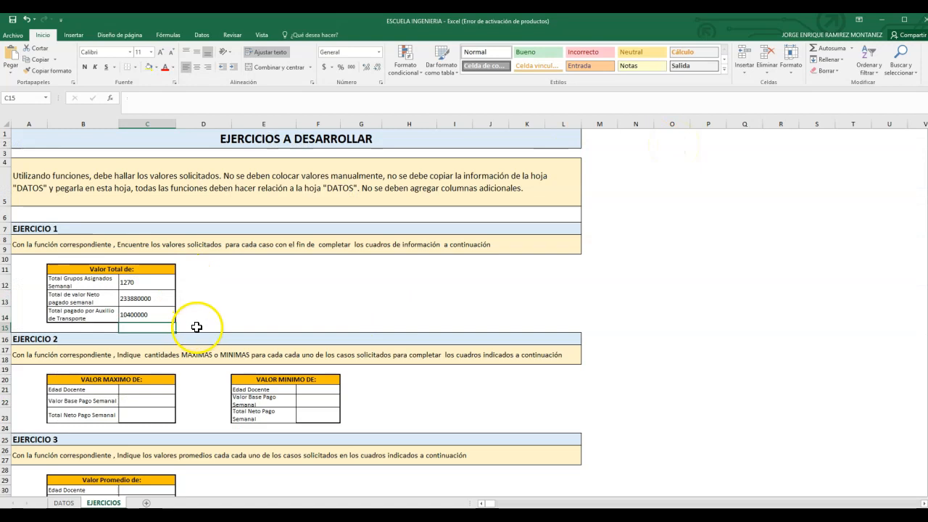
Step: Format the two payment totals in C13:C14 as Moneda
left_click_drag(156, 298, 156, 310)
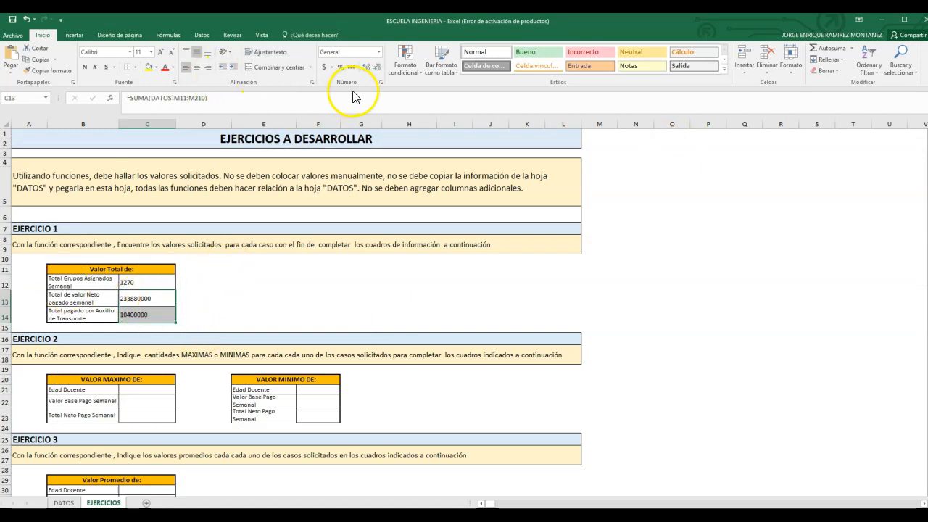
left_click(380, 53)
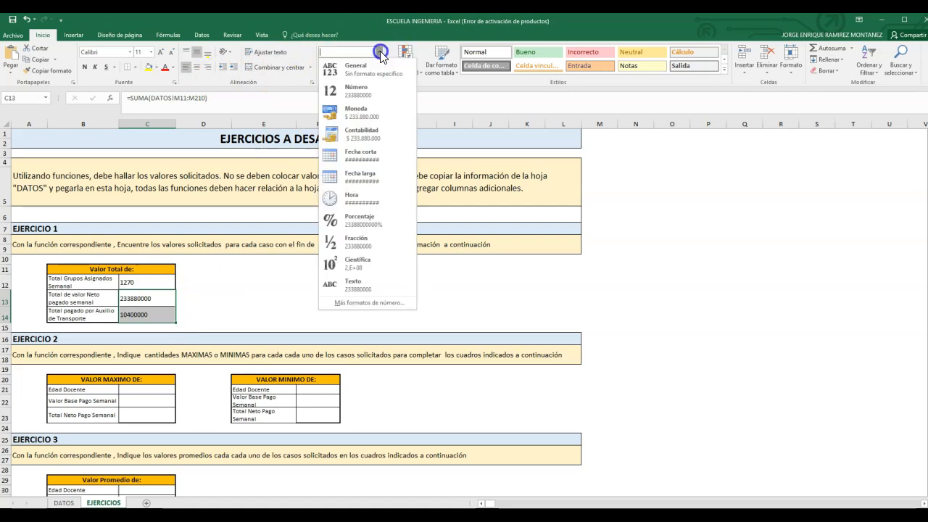
left_click(348, 116)
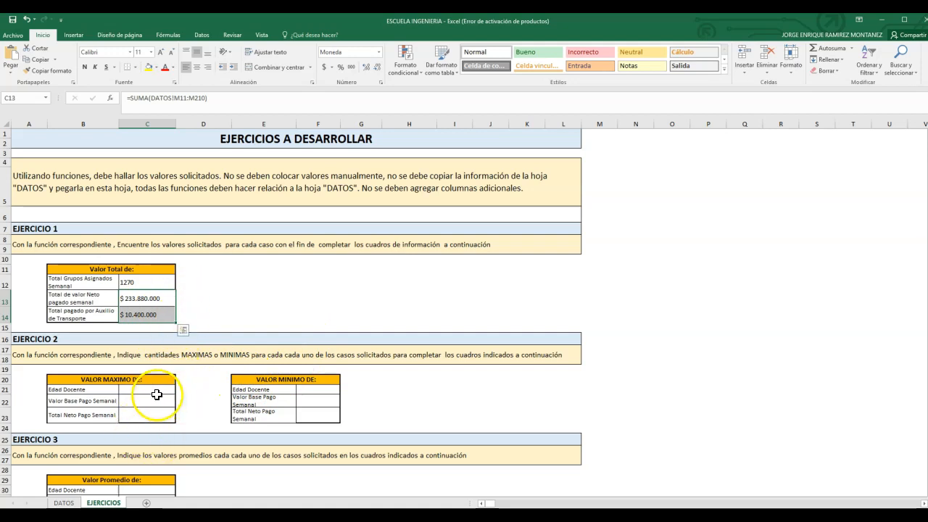
Step: Find the maximum Edad Docente in C21 with MAX over H11:H210 of the DATOS sheet
left_click(149, 392)
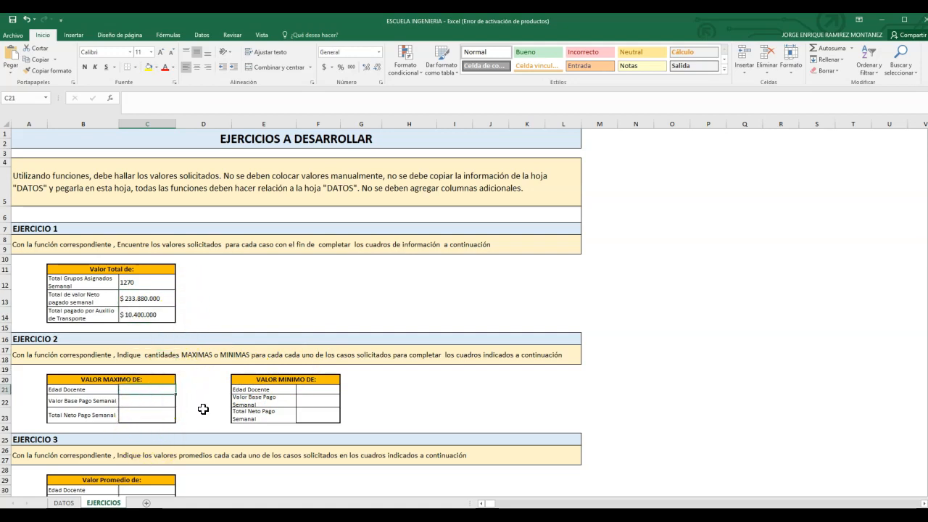
type("=")
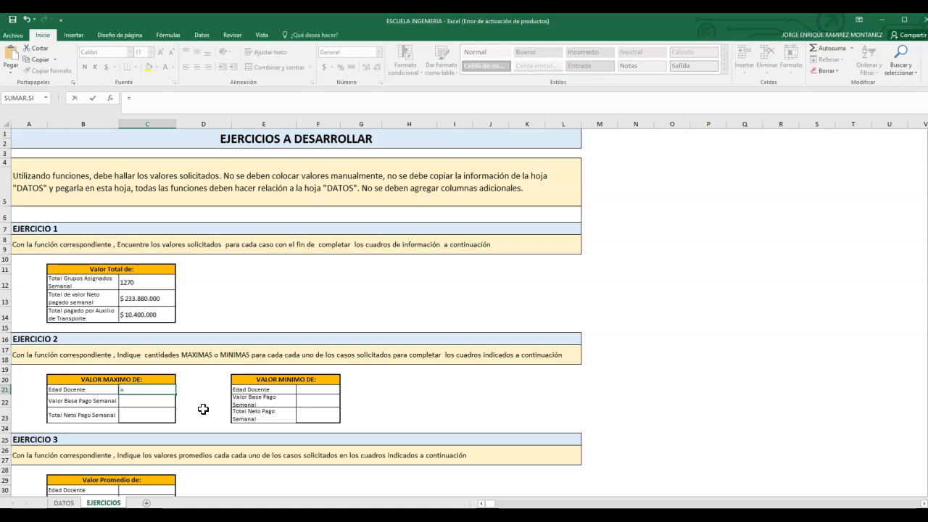
type("MAX(")
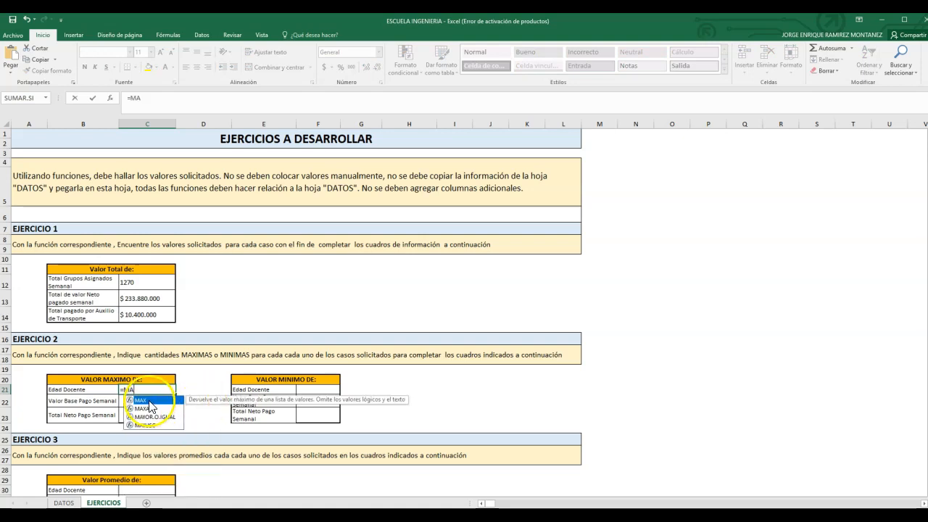
double_click(145, 401)
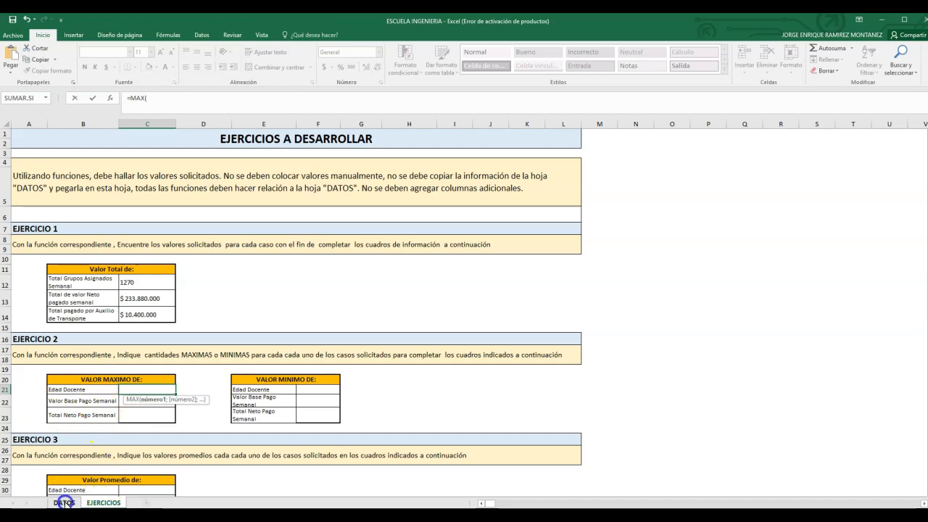
left_click(64, 503)
left_click_drag(927, 443, 927, 145)
left_click(418, 290)
key("ctrl+shift+Down")
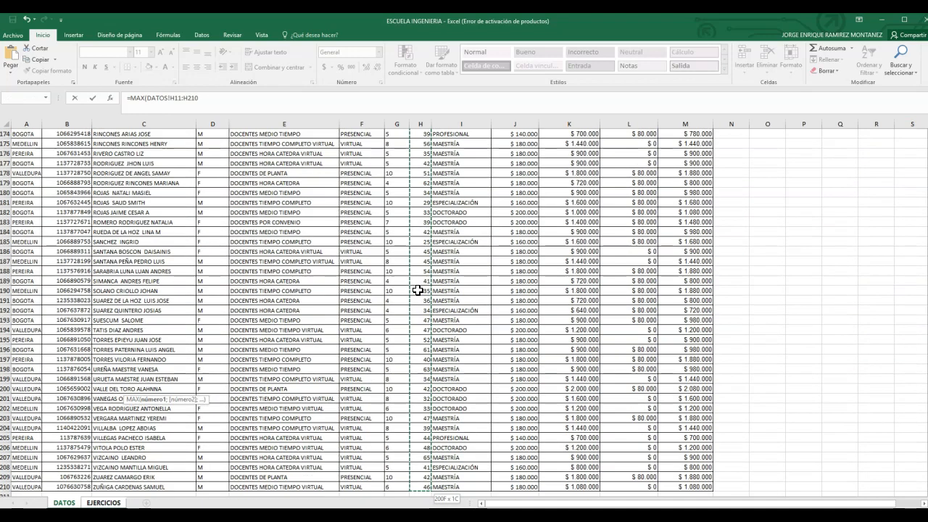
key("Return")
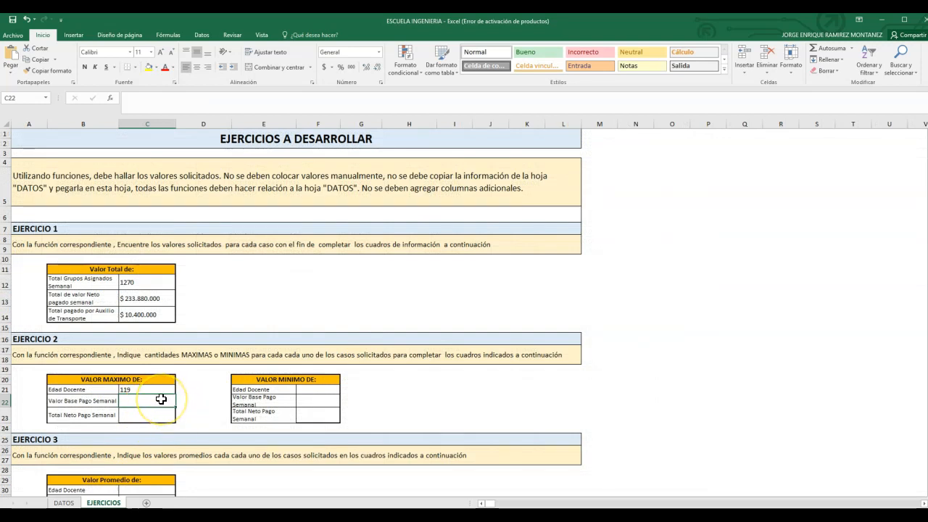
Step: Enter =MAX(DATOS!M11:M210) in C22, the Valor Base Pago Semanal row of the VALOR MAXIMO table
type("=M")
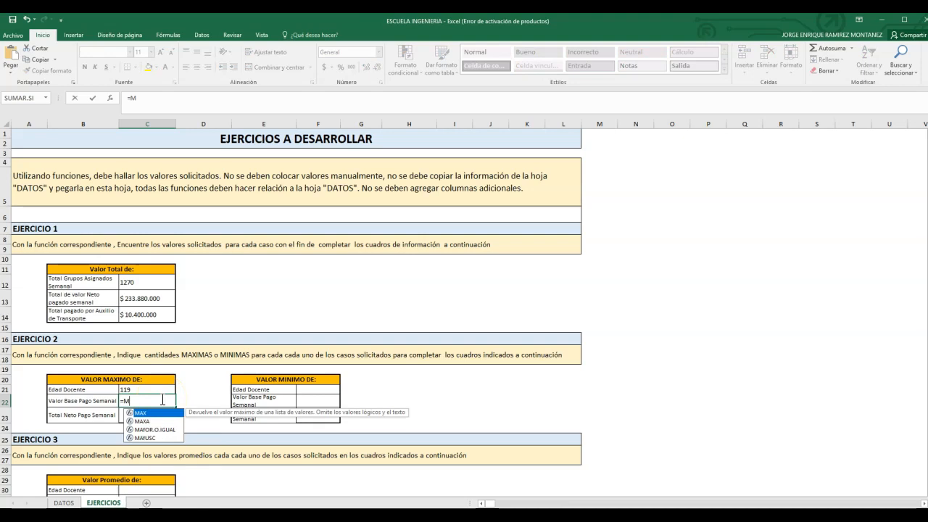
type("A")
double_click(141, 413)
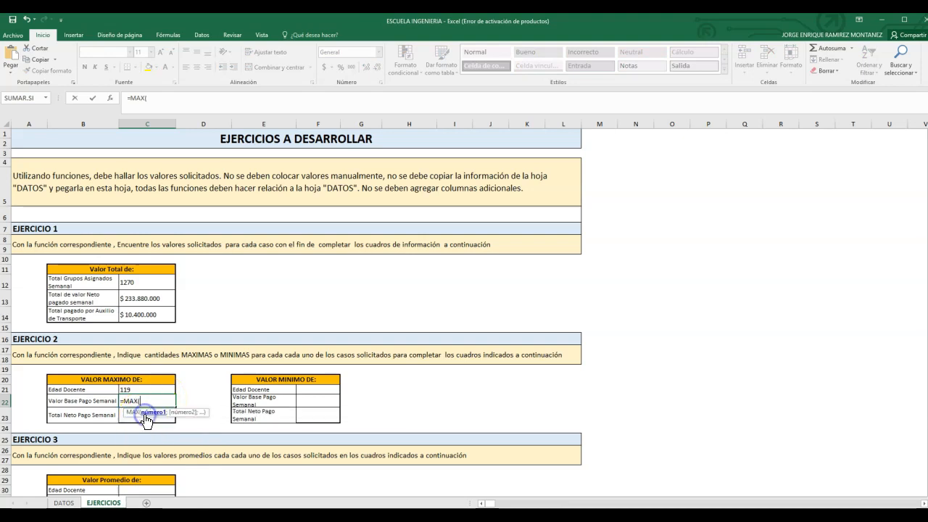
left_click(64, 502)
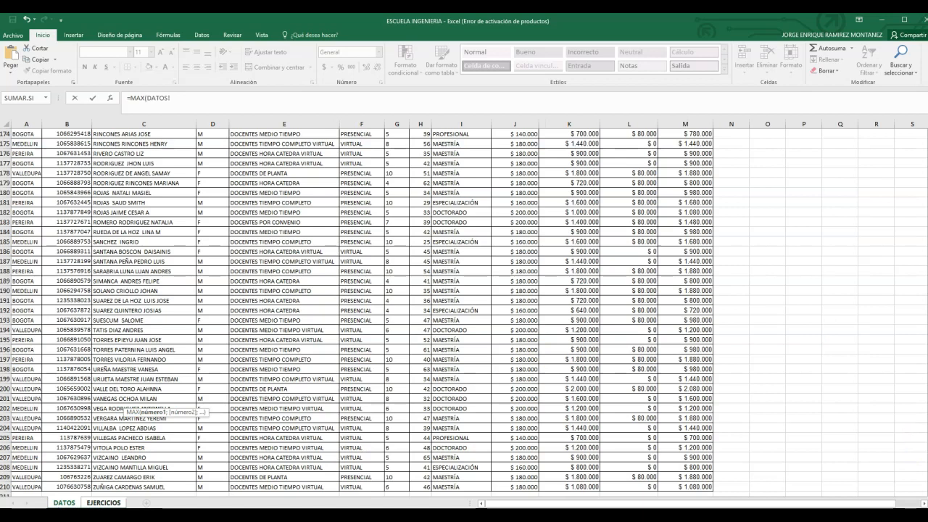
left_click_drag(927, 475, 927, 138)
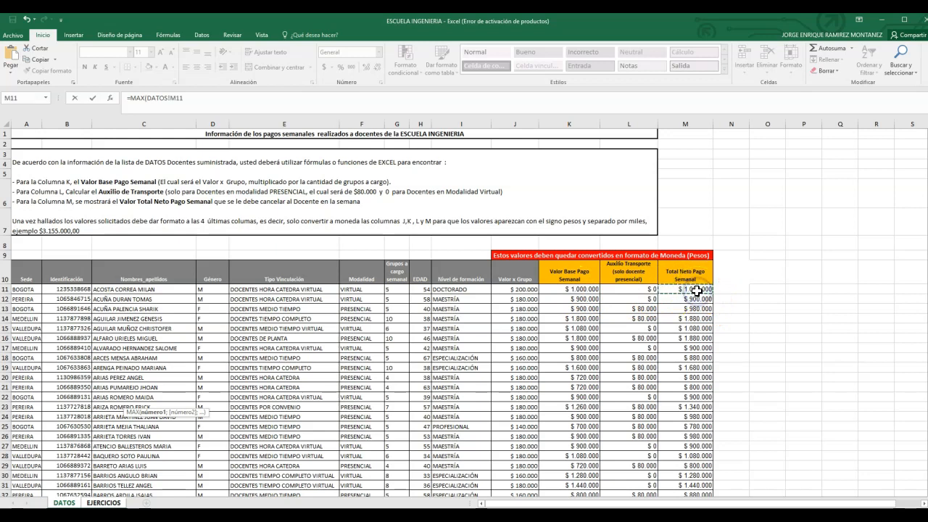
key("ctrl+shift+Down")
key("Return")
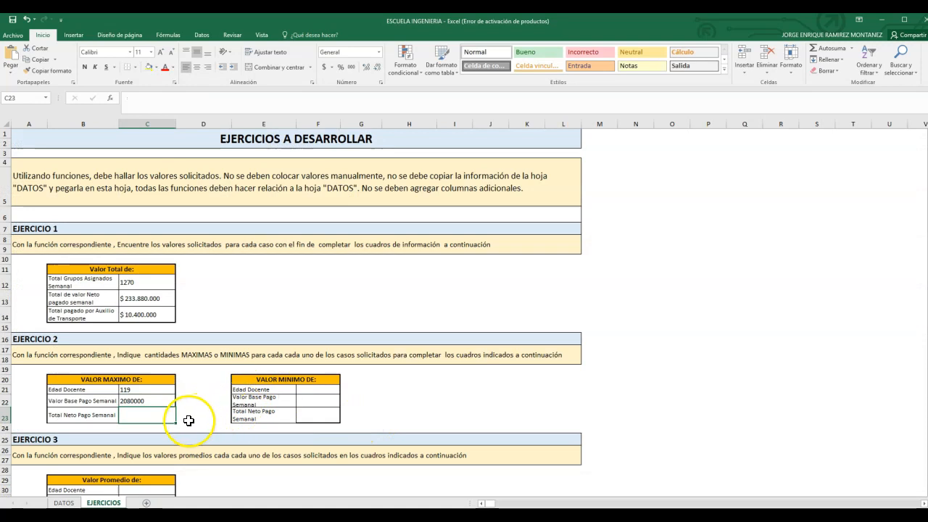
Step: Replace the range in the C22 MAX formula with K11:K210 of the DATOS sheet, the Valor Base Pago Semanal column
left_click(150, 402)
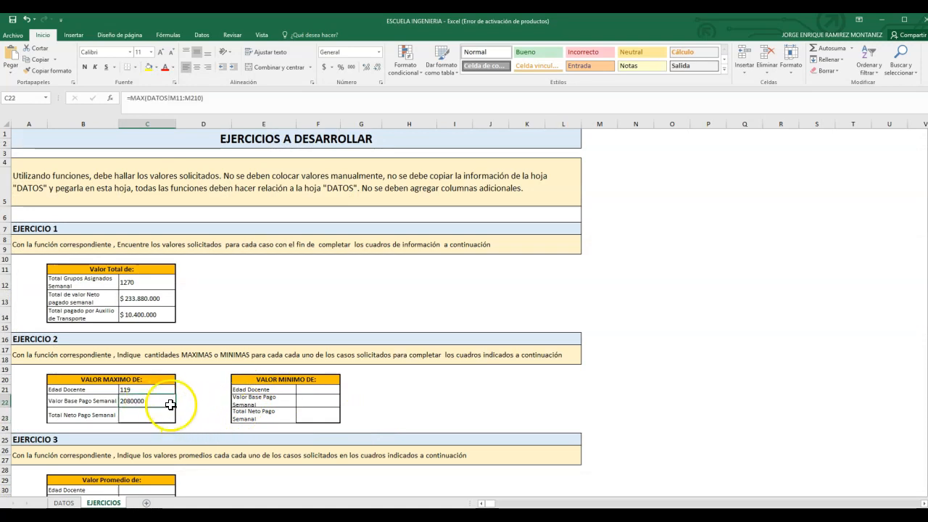
double_click(162, 400)
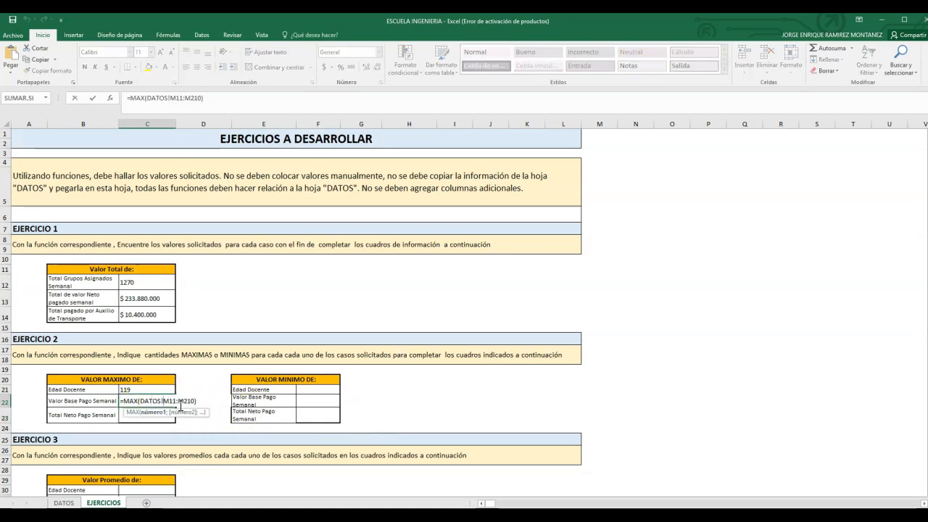
left_click(202, 98)
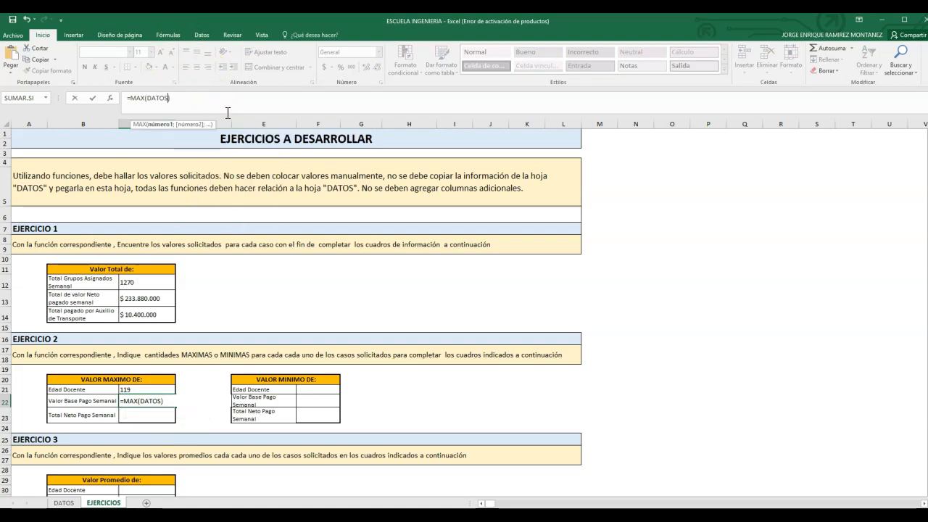
left_click(64, 503)
scroll(507, 290, "up", 20)
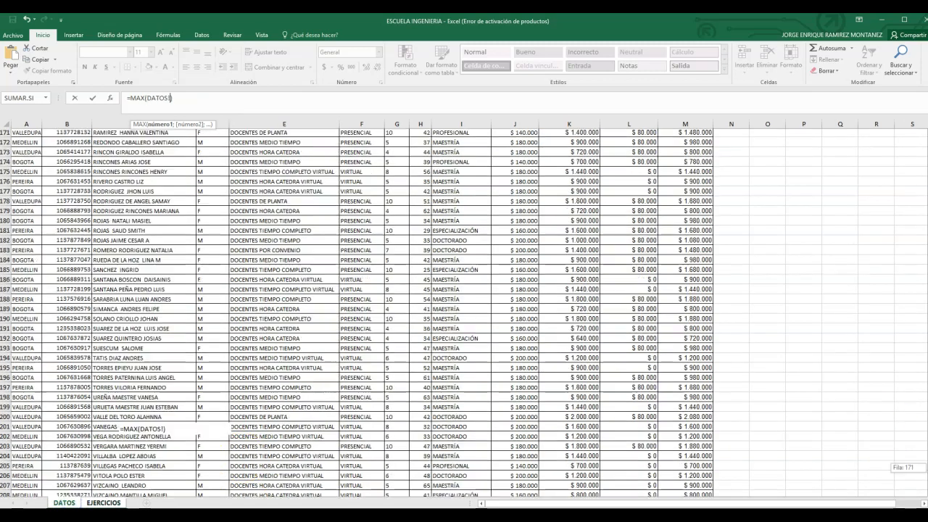
left_click(574, 288)
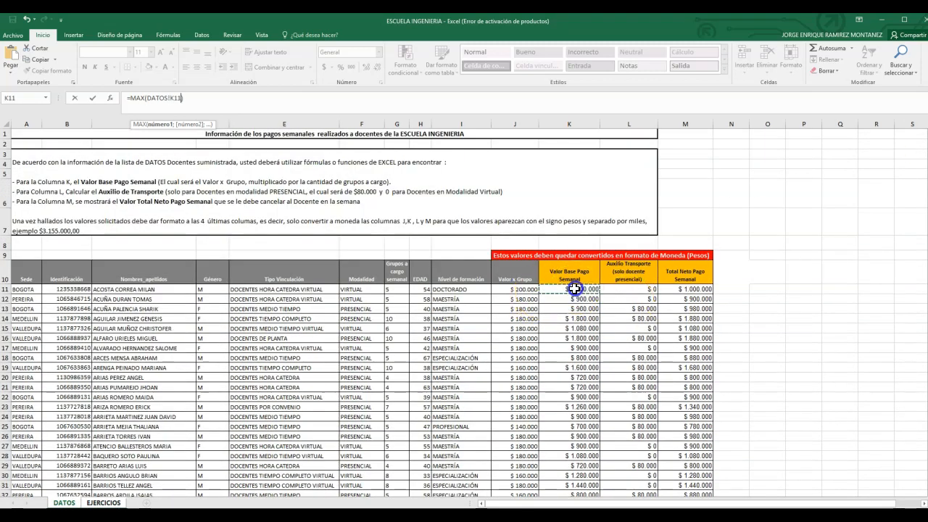
key("ctrl+shift+Down")
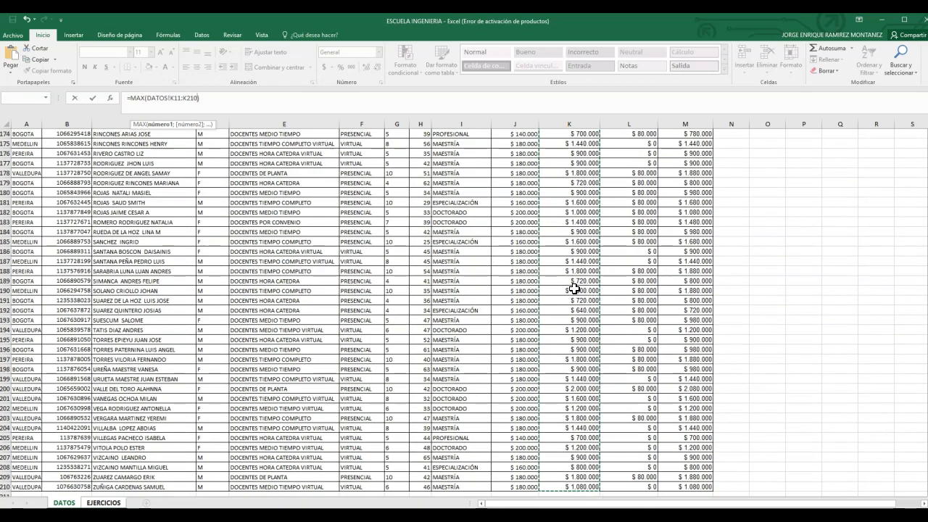
key("Return")
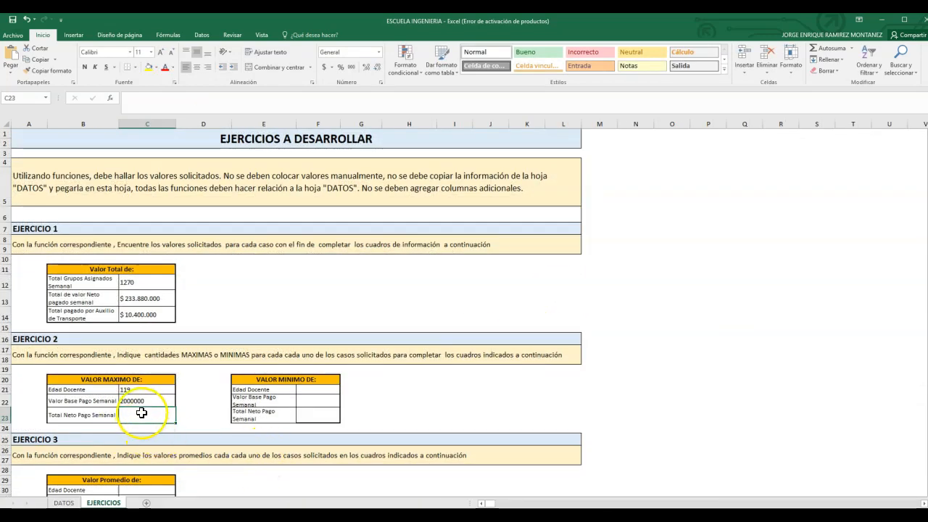
Step: Find the maximum Total Neto Pago Semanal in C23 with MAX over M11:M210 of the DATOS sheet
type("=")
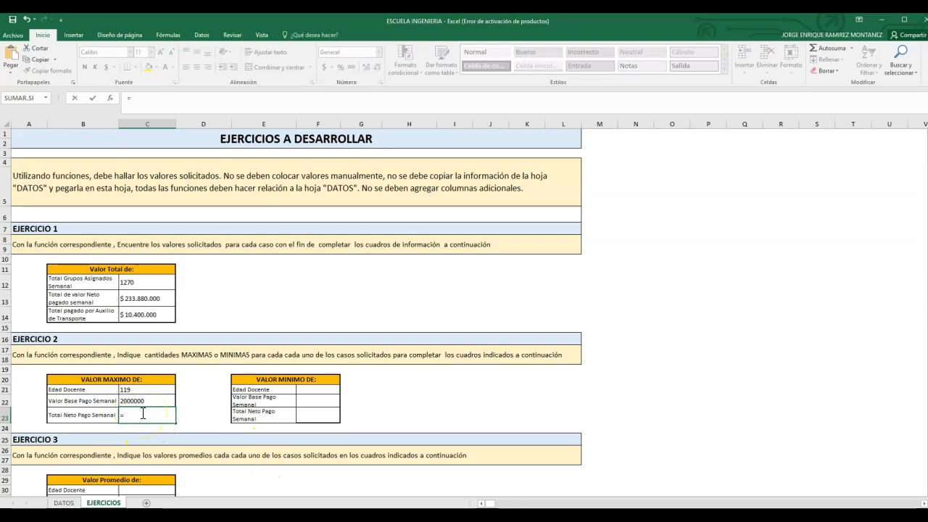
type("MAX")
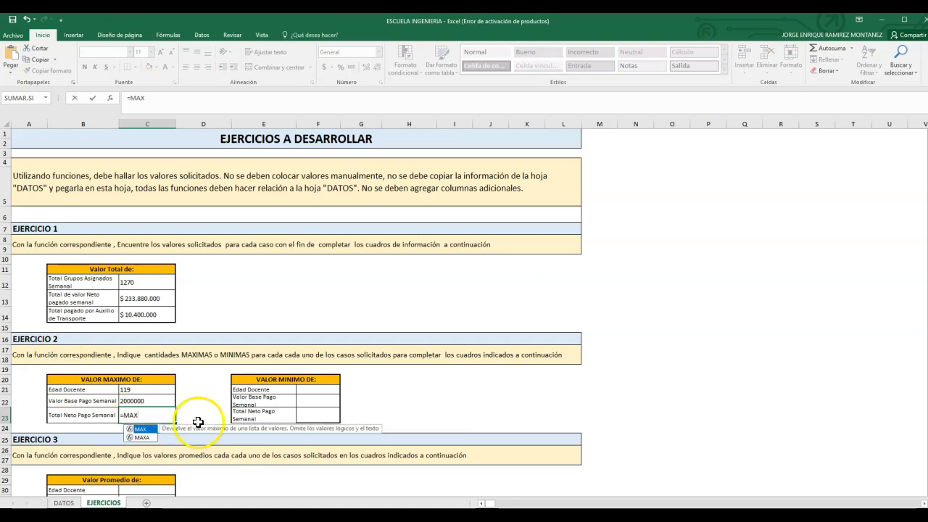
type("(")
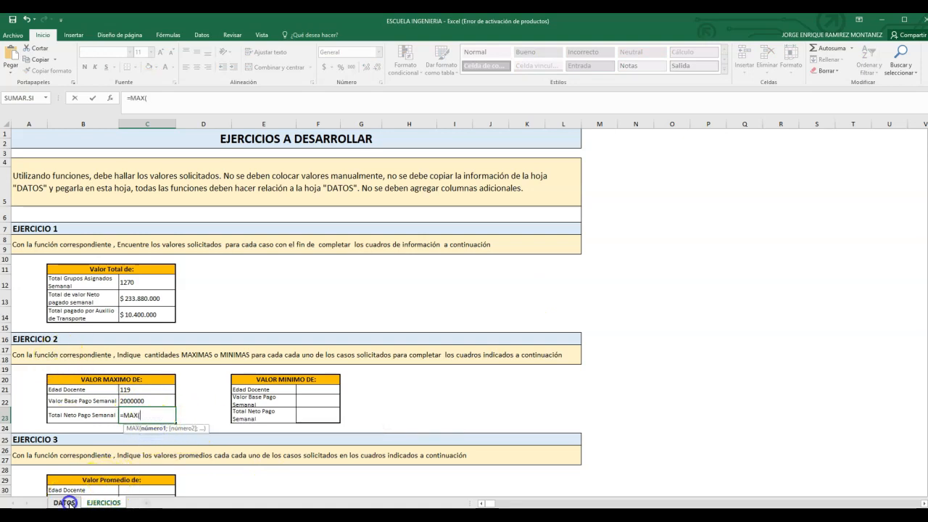
left_click(64, 503)
scroll(464, 311, "up", 20)
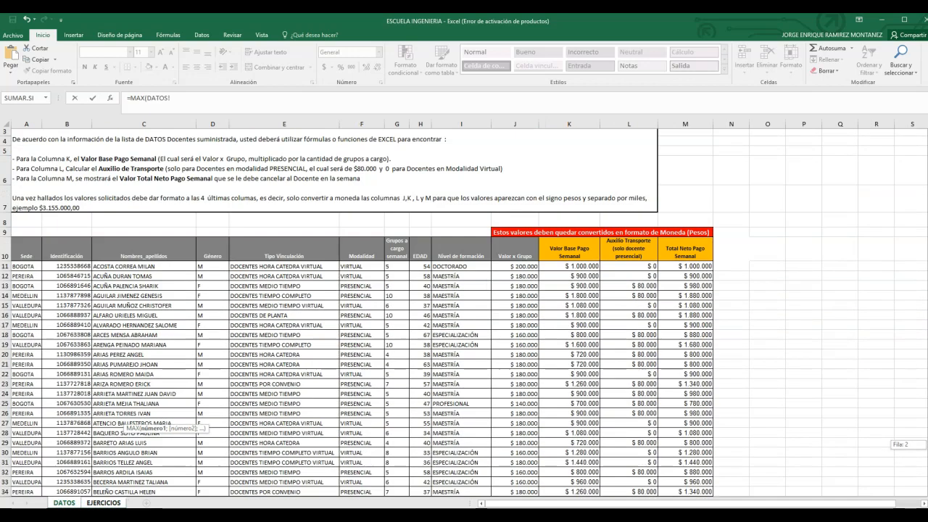
left_click(698, 281)
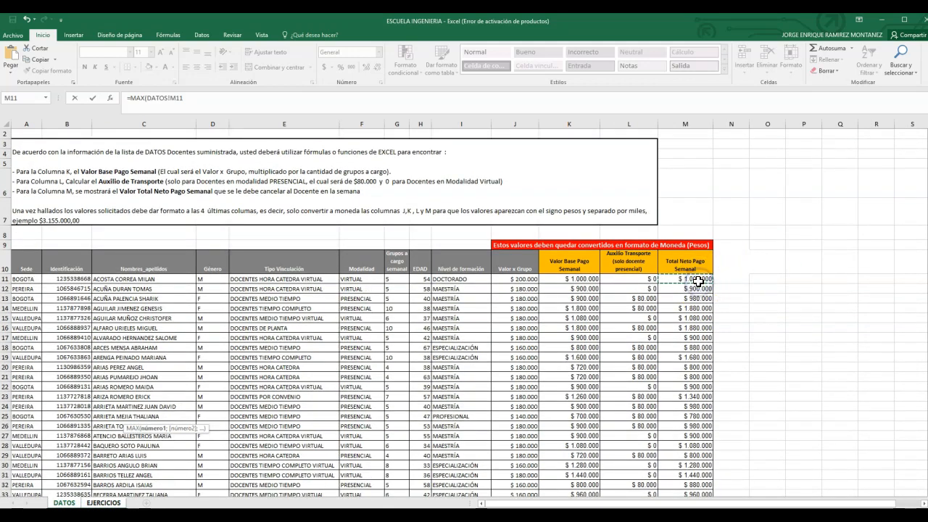
key("ctrl+shift+Down")
key("Return")
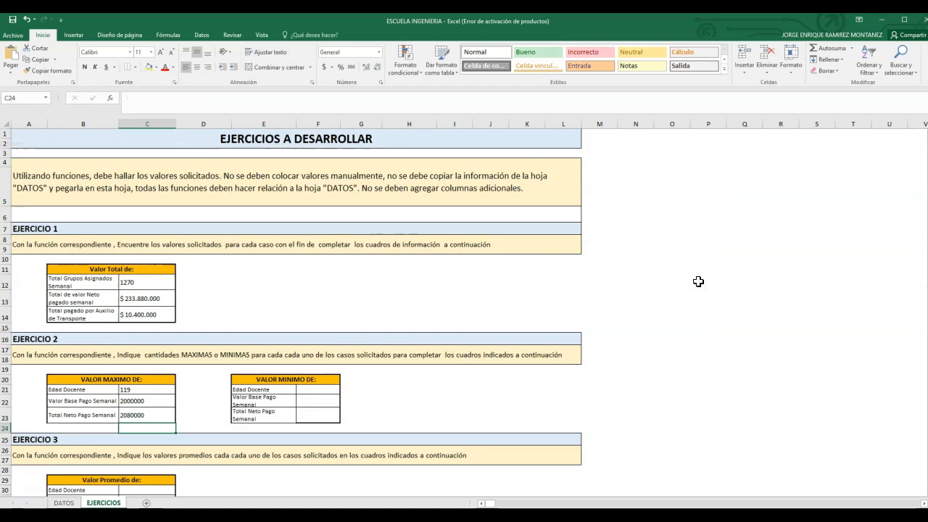
Step: Format the maximum payment results in C22:C23 as Moneda
left_click_drag(148, 401, 156, 414)
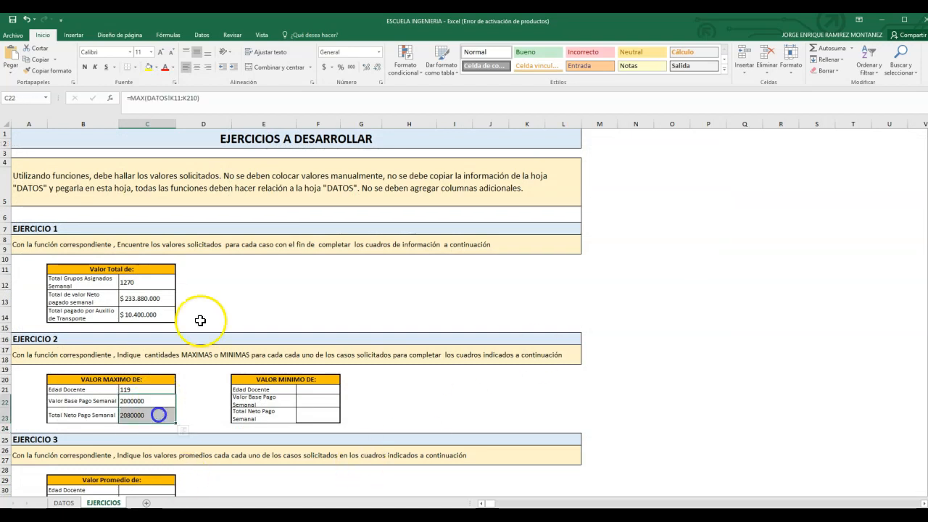
left_click(378, 52)
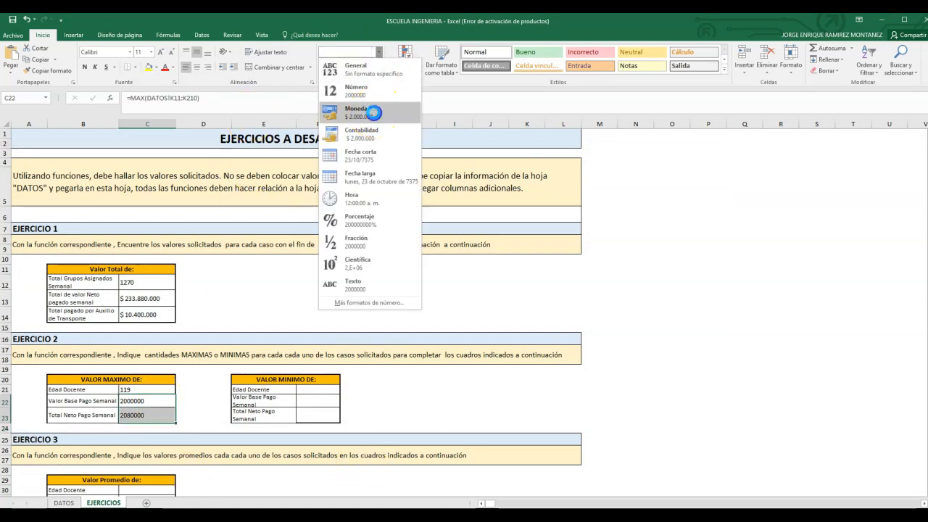
left_click(374, 110)
Step: Find the minimum Edad Docente in F21 with MIN over H11:H210 of the DATOS sheet
left_click(319, 390)
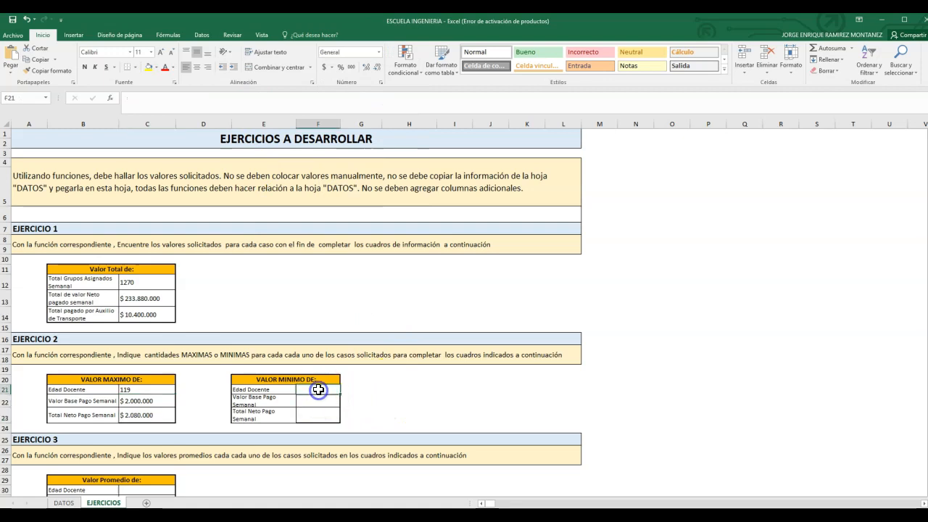
type("=MIN")
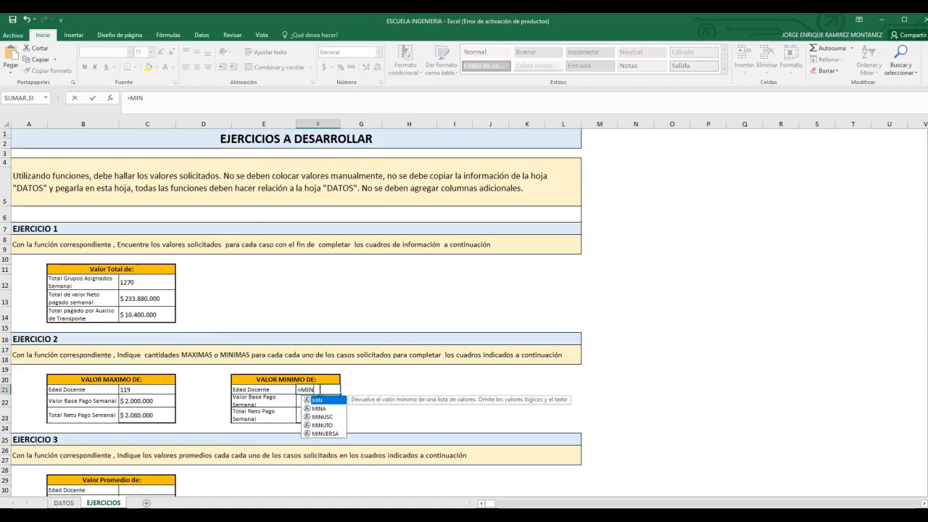
type("(")
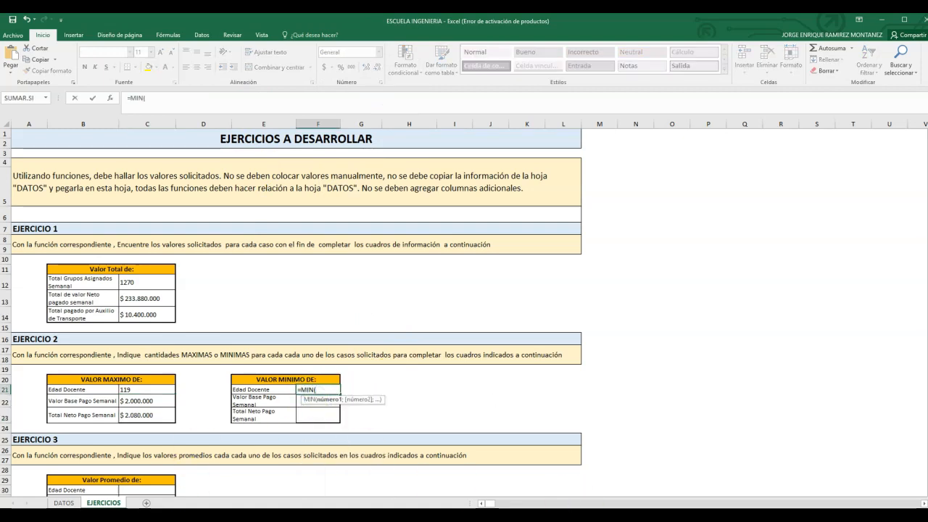
left_click(64, 502)
scroll(536, 305, "up", 20)
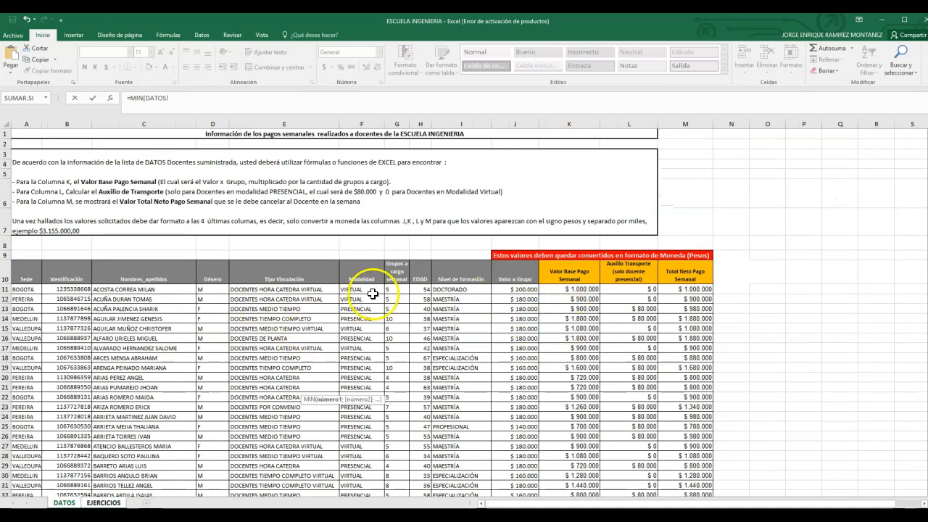
left_click(417, 290)
key("ctrl+shift+Down")
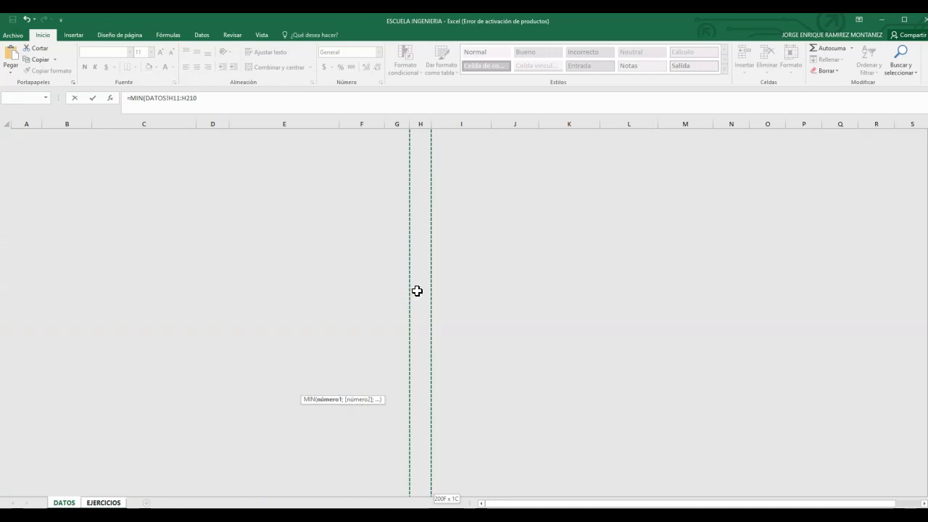
key("Return")
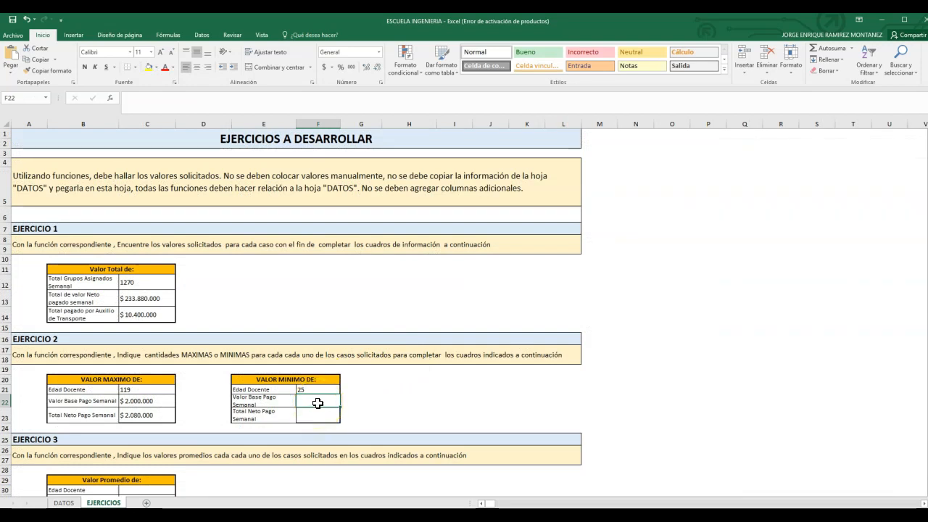
Step: Find the minimum Valor Base Pago Semanal in F22 with MIN over K11:K210 of the DATOS sheet
type("=")
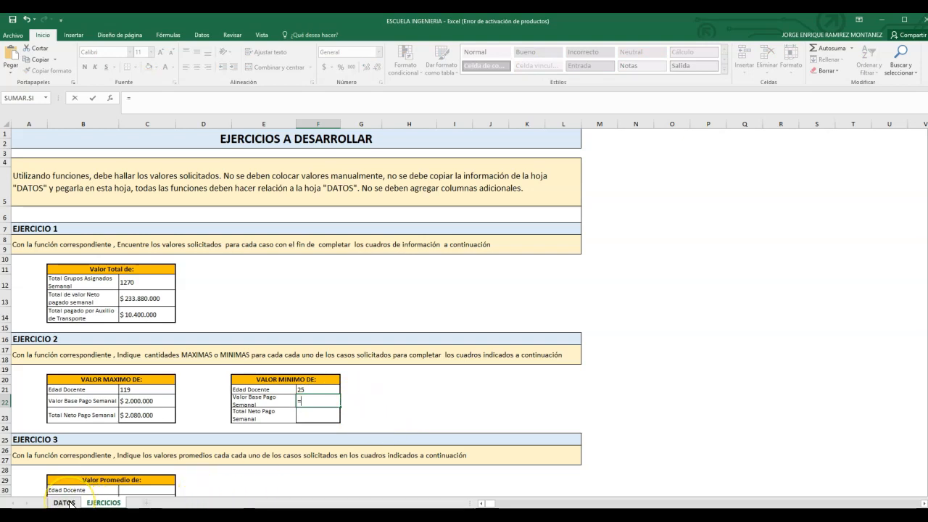
type("MIN")
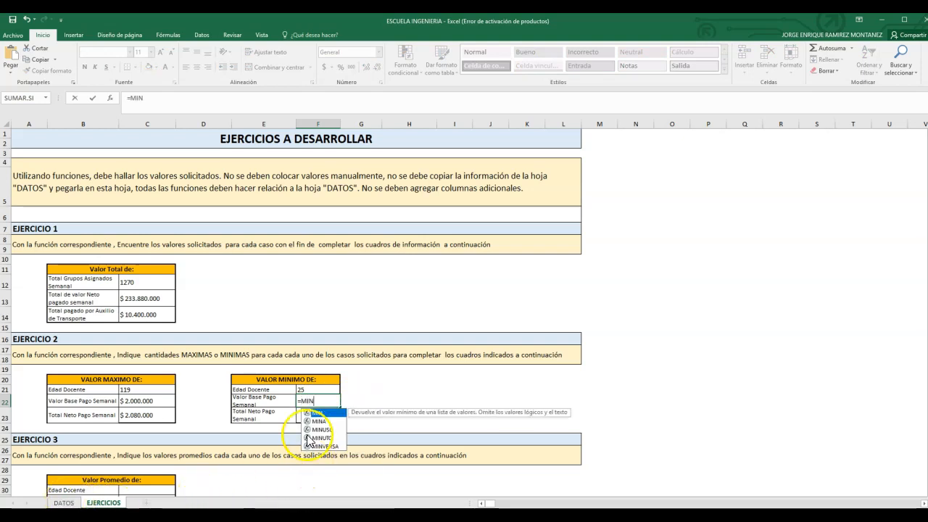
double_click(317, 413)
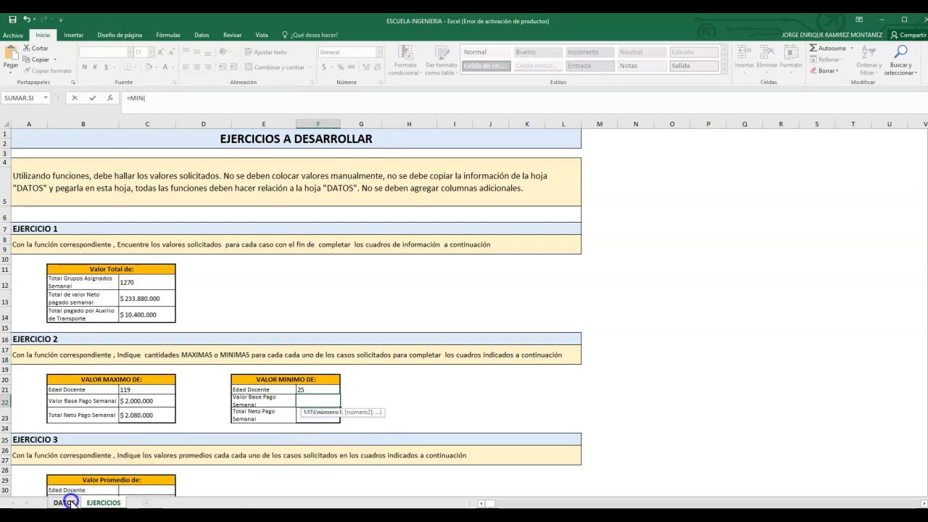
left_click(64, 502)
left_click_drag(927, 443, 927, 138)
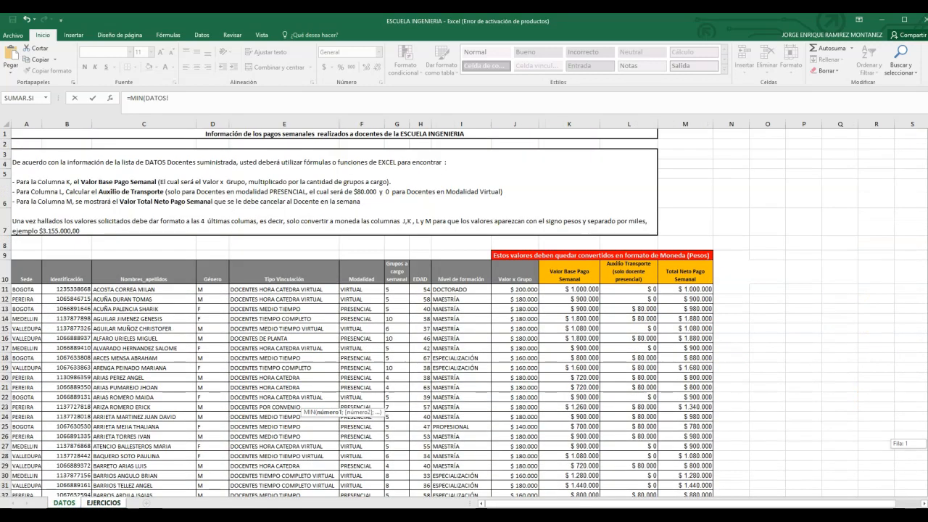
left_click(577, 289)
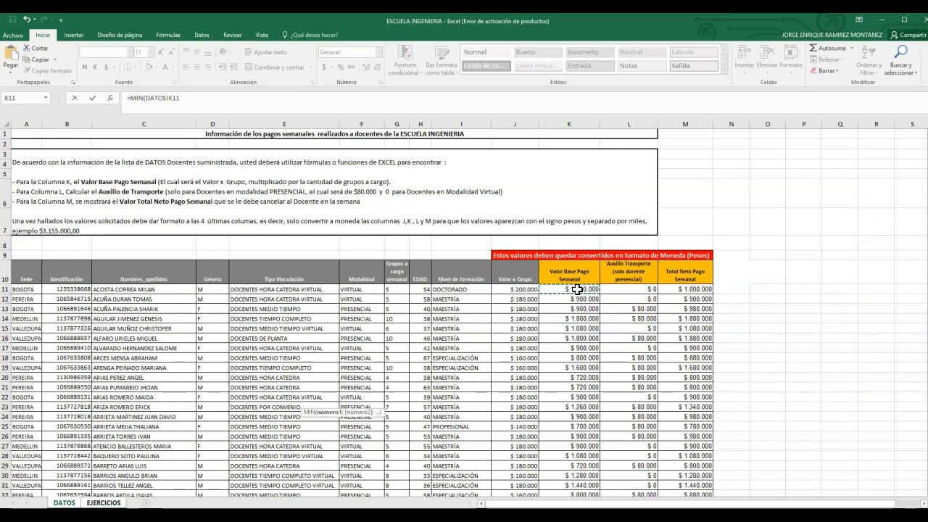
key("ctrl+shift+Down")
key("Return")
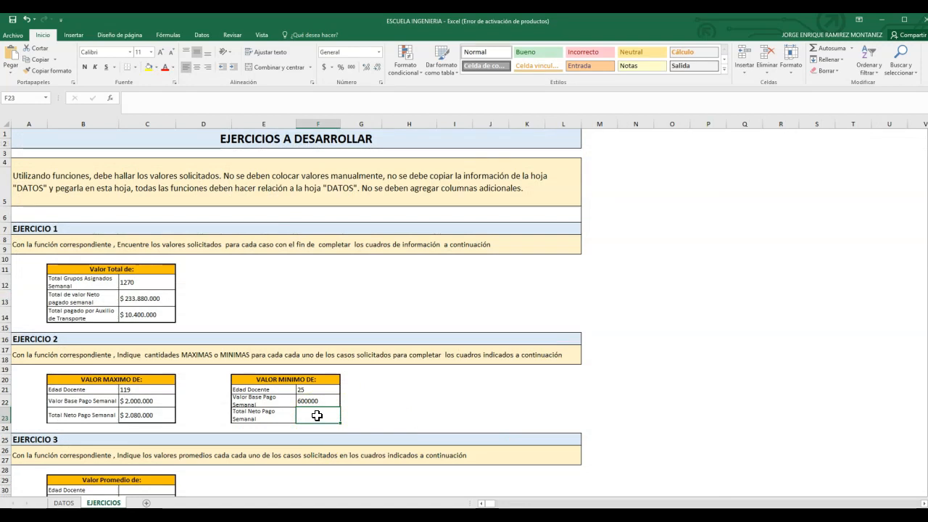
Step: Find the minimum Total Neto Pago Semanal in F23 with MIN over M11:M210 of the DATOS sheet
type("=MIN")
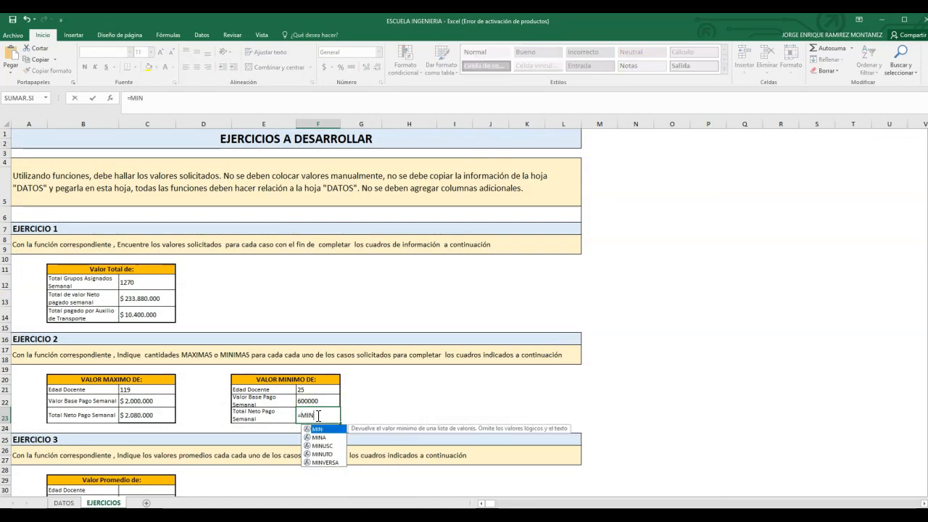
double_click(318, 430)
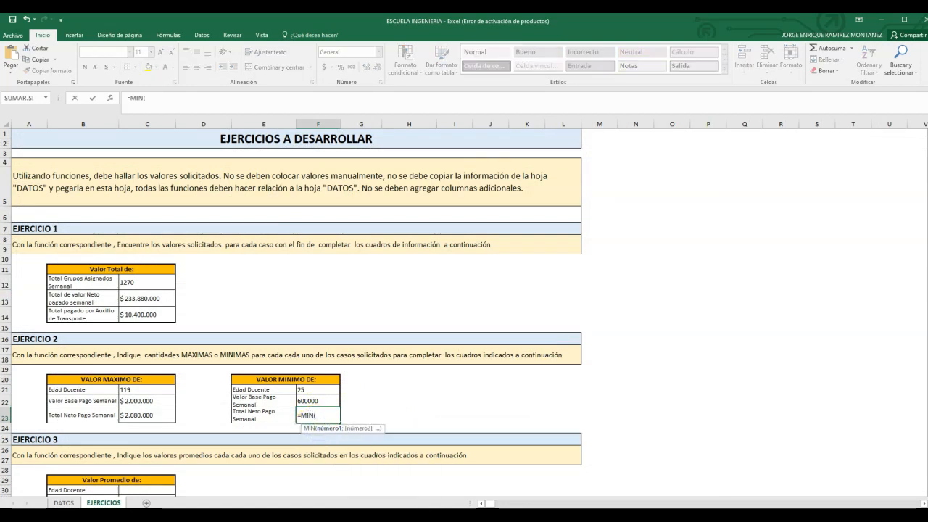
left_click(65, 503)
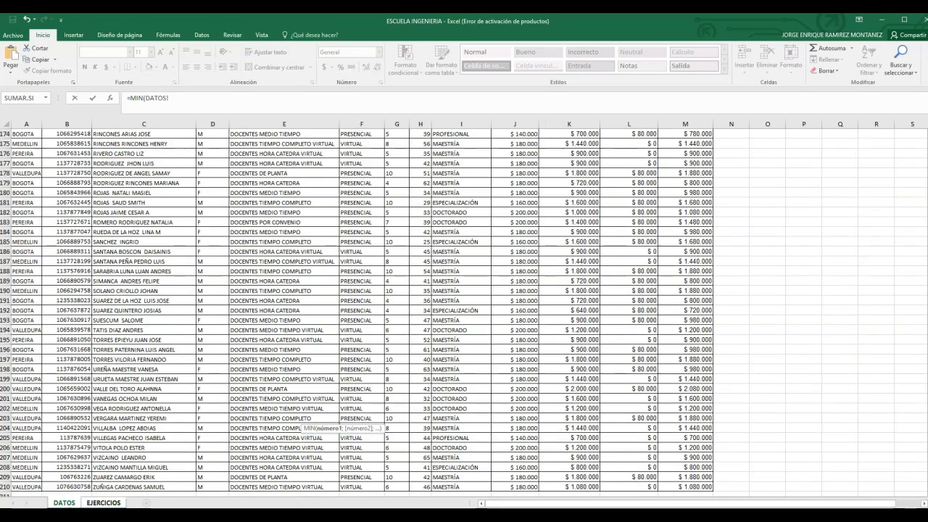
left_click_drag(927, 456, 927, 145)
left_click(687, 290)
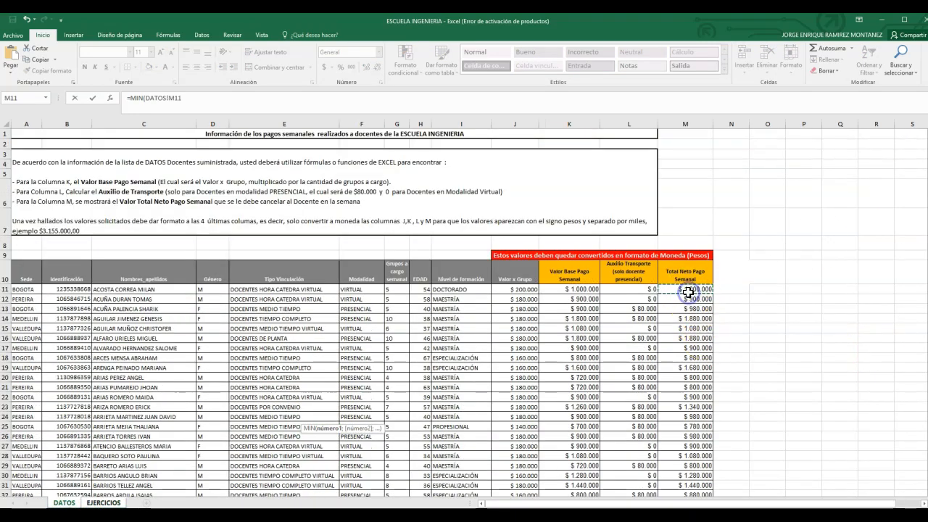
key("ctrl+shift+Down")
key("ctrl+shift+Return")
Step: Format the minimum payment results in F22:F23 as Moneda
left_click_drag(318, 401, 319, 415)
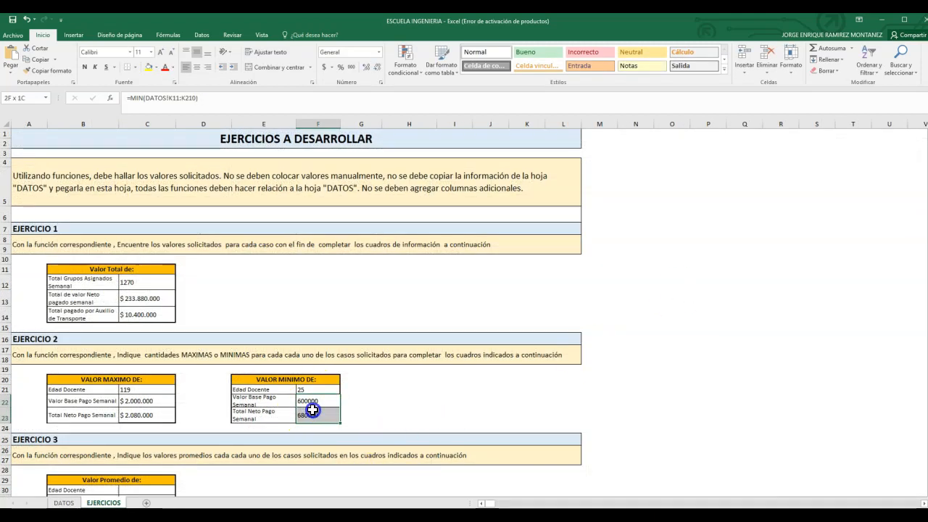
left_click(377, 52)
left_click(364, 115)
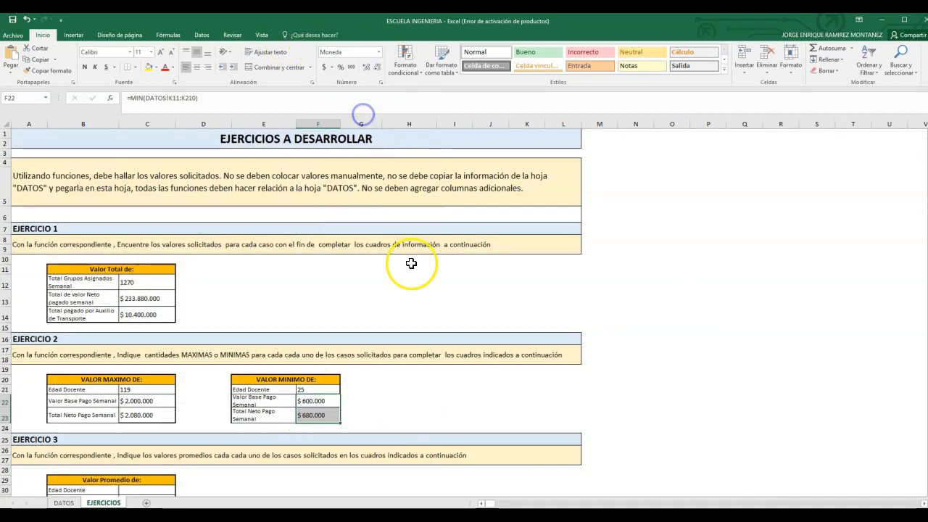
Step: Calculate the average Edad Docente in C30 with PROMEDIO over H11:H210 of the DATOS sheet
scroll(411, 264, "down", 4)
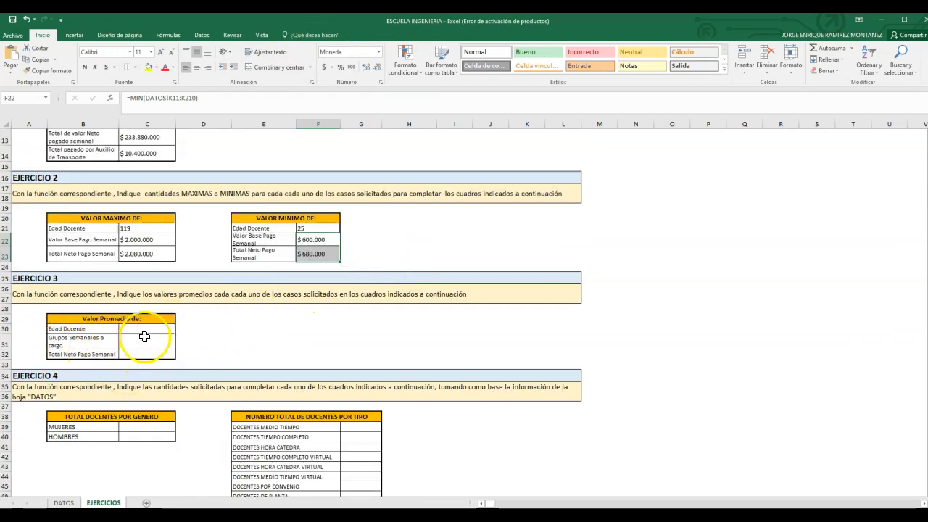
double_click(137, 332)
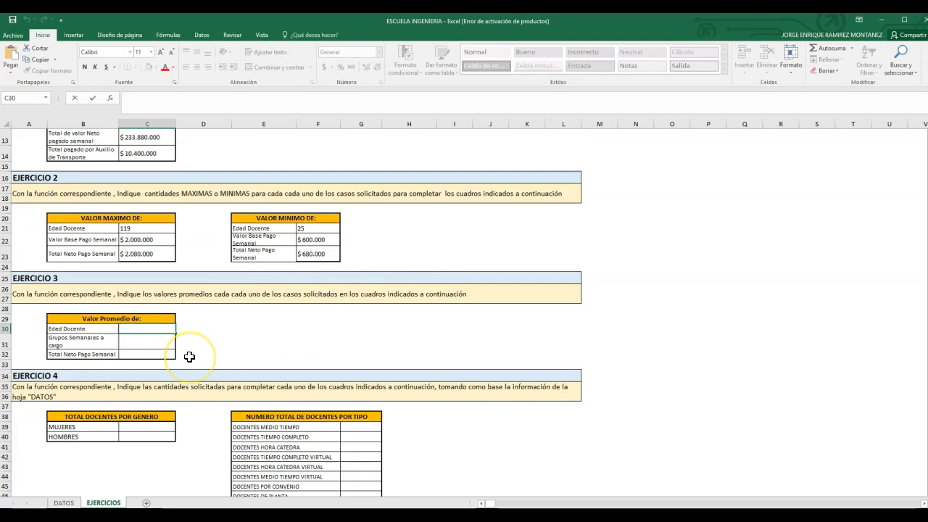
type("=PRO")
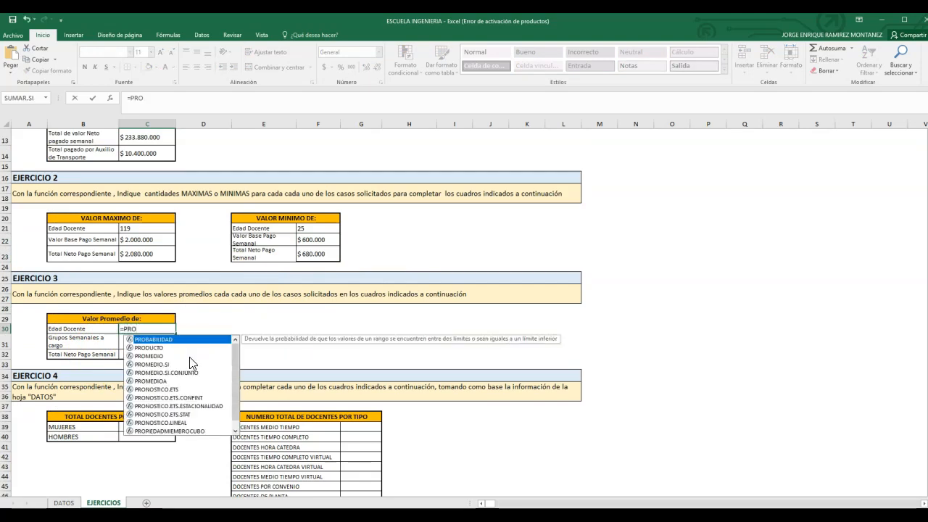
double_click(163, 356)
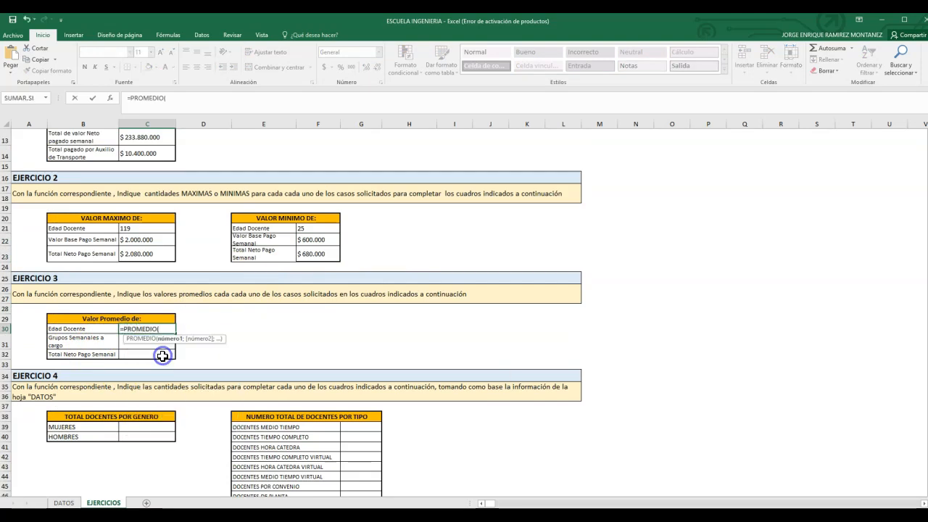
left_click(66, 503)
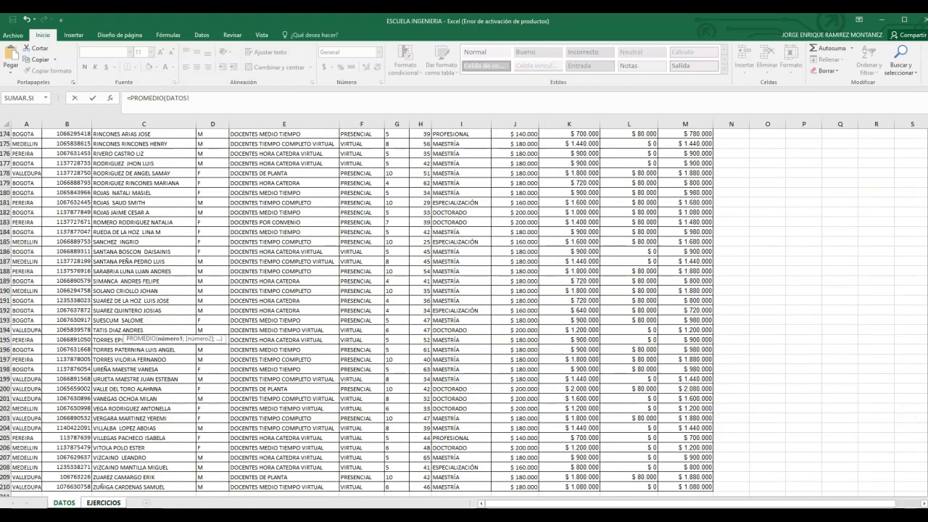
left_click_drag(925, 461, 924, 141)
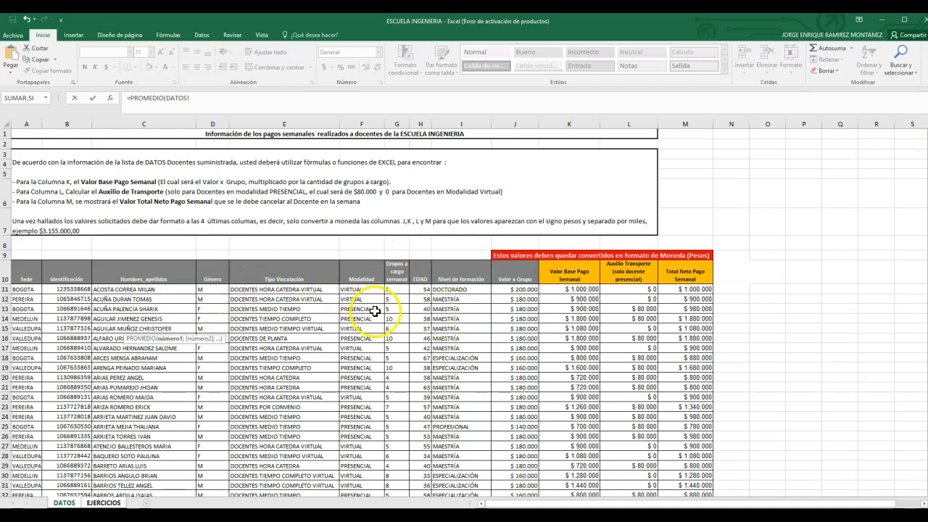
left_click(423, 290)
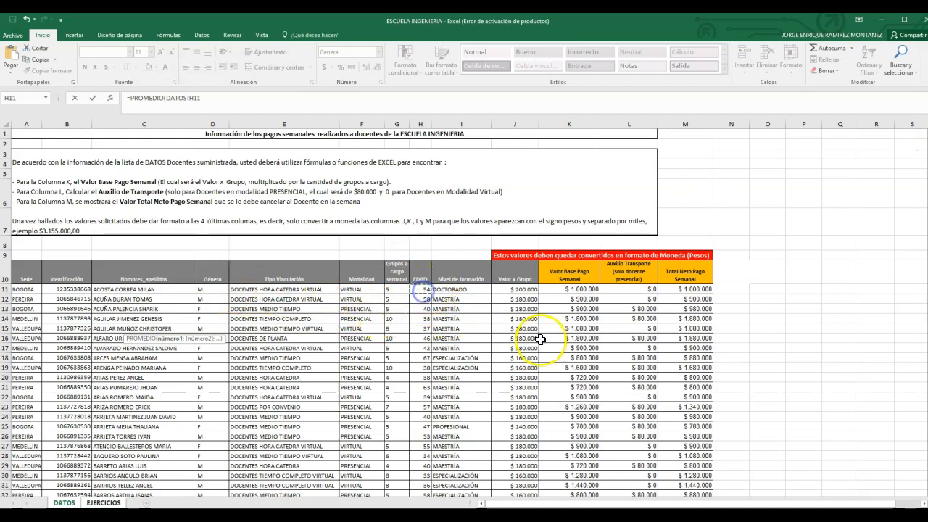
key("ctrl+shift+Down")
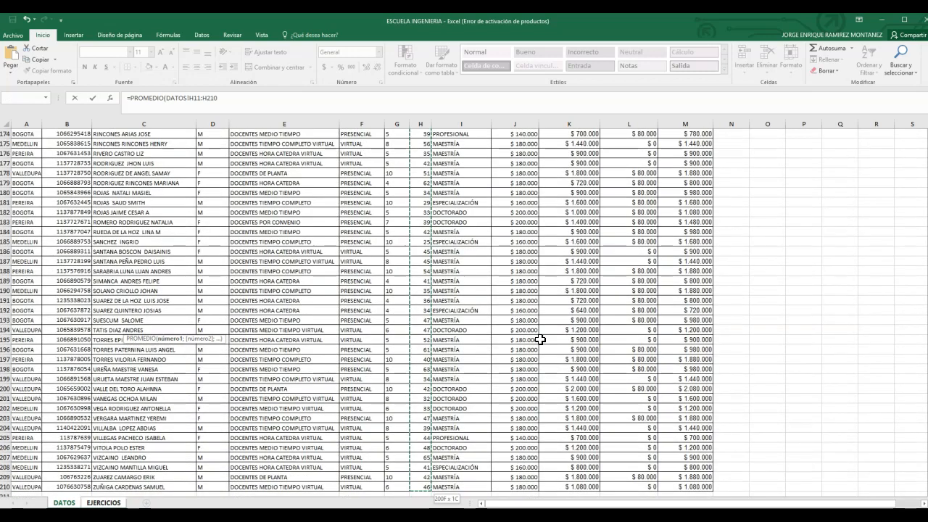
key("Return")
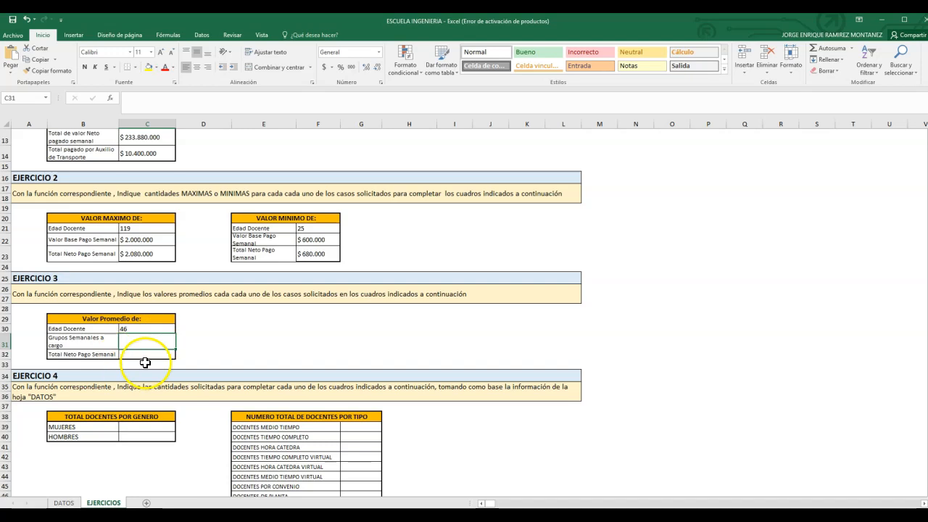
Step: Insert the CONTAR.SI function in C39 of EJERCICIO 4 for the MUJERES count
left_click(92, 341)
scroll(200, 329, "down", 1)
scroll(200, 329, "down", 1)
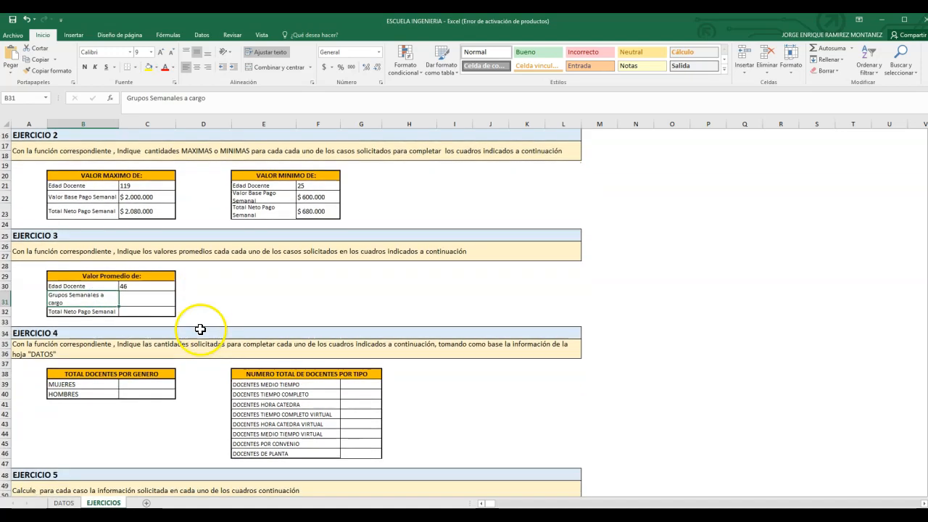
scroll(326, 225, "up", 2)
scroll(307, 262, "down", 3)
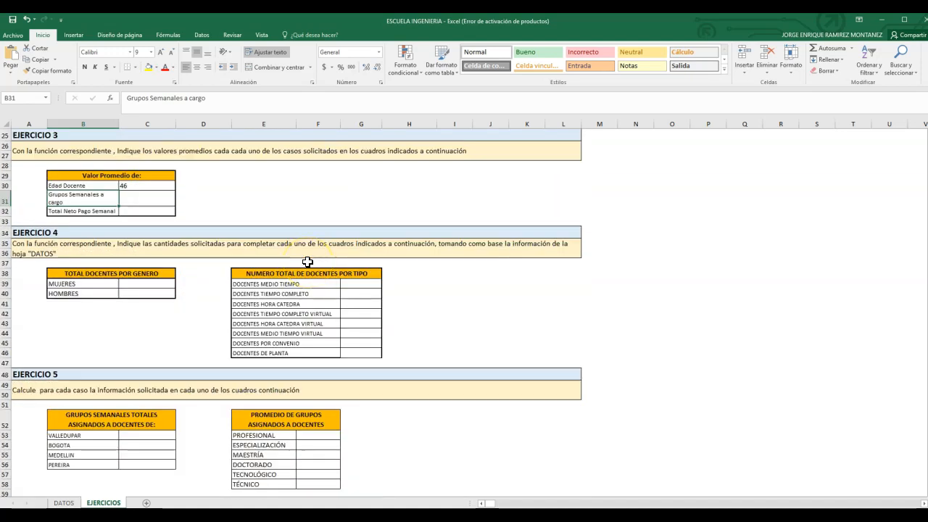
scroll(176, 242, "up", 1)
scroll(190, 263, "down", 2)
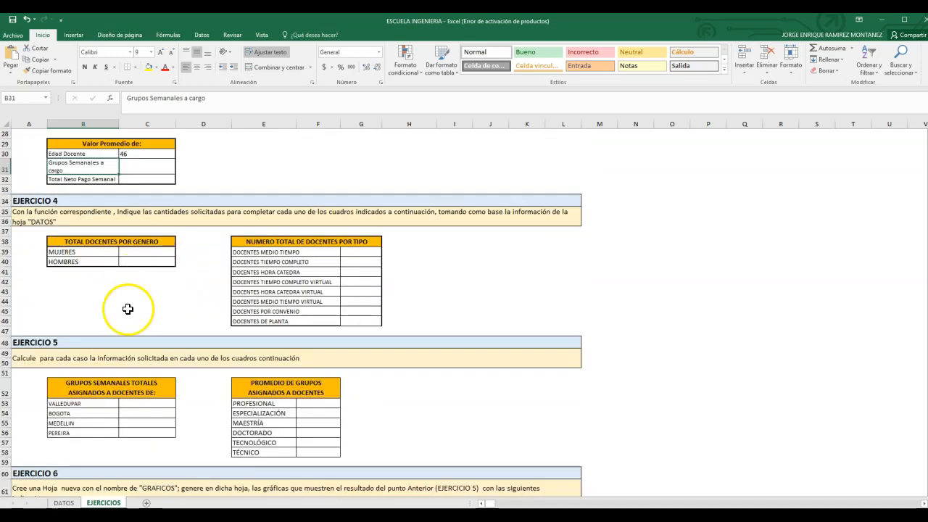
left_click(148, 253)
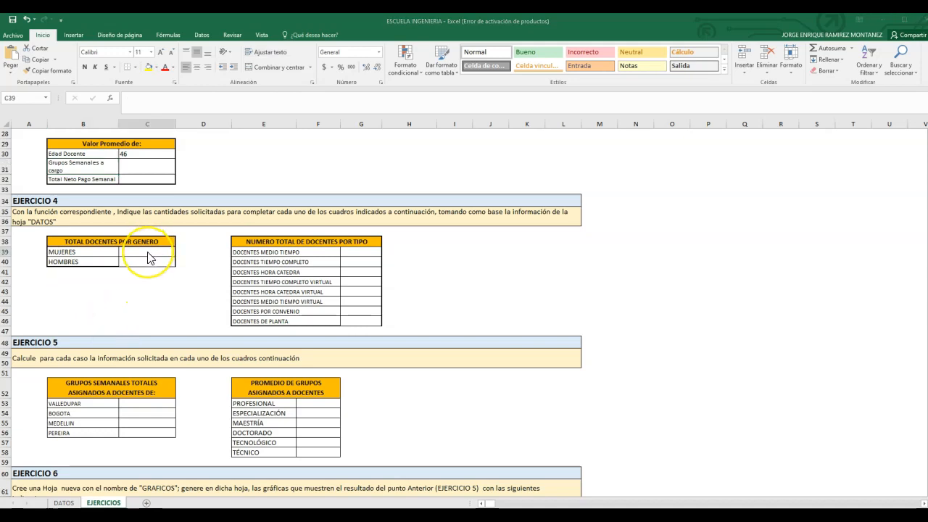
double_click(173, 254)
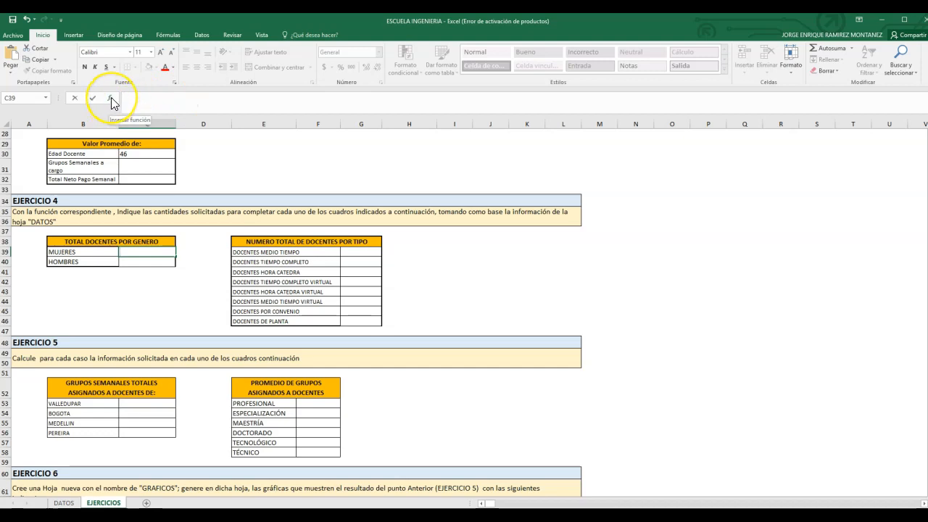
left_click(112, 99)
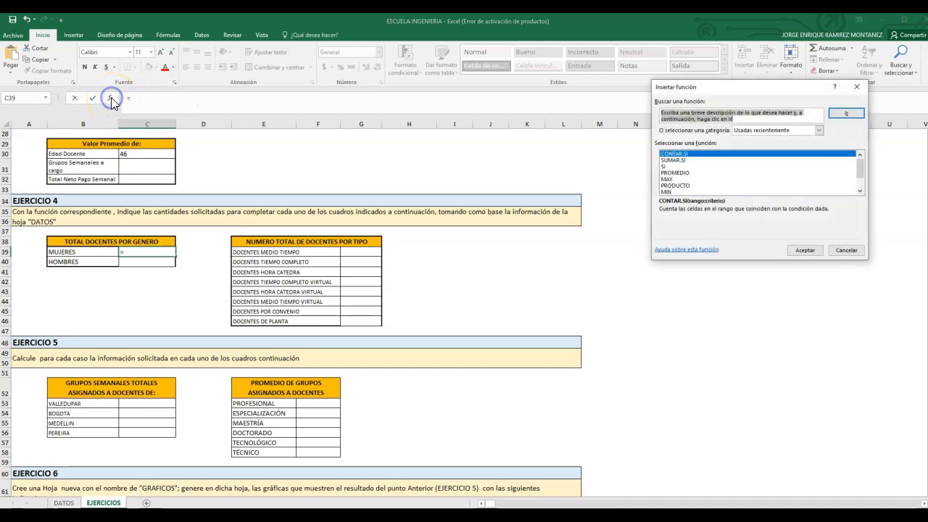
double_click(687, 155)
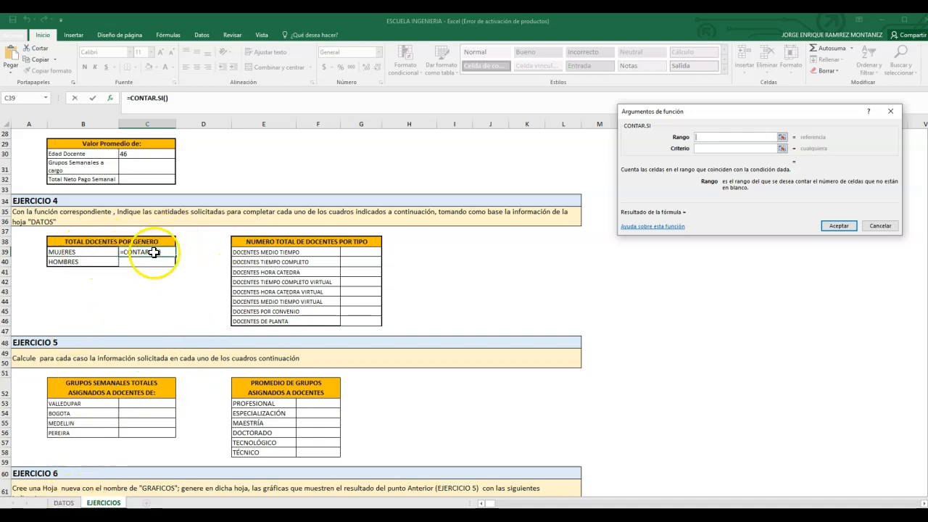
Step: Count the MUJERES over range D11:D210 of the DATOS sheet with criterion F
left_click(64, 502)
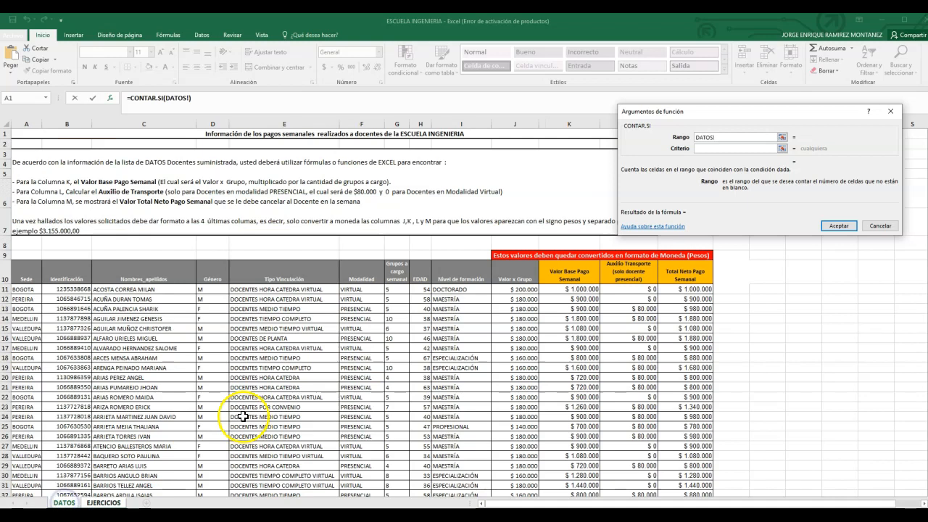
left_click(209, 289)
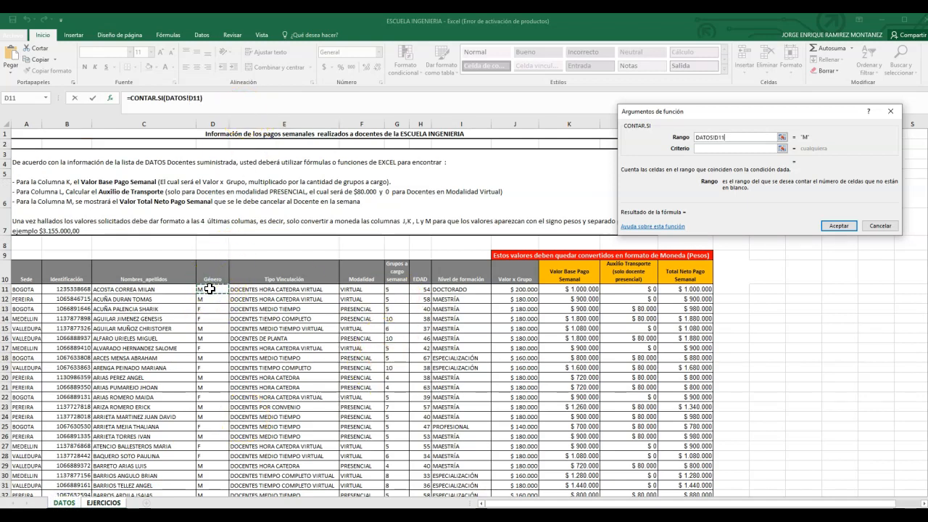
key("ctrl+shift+Down")
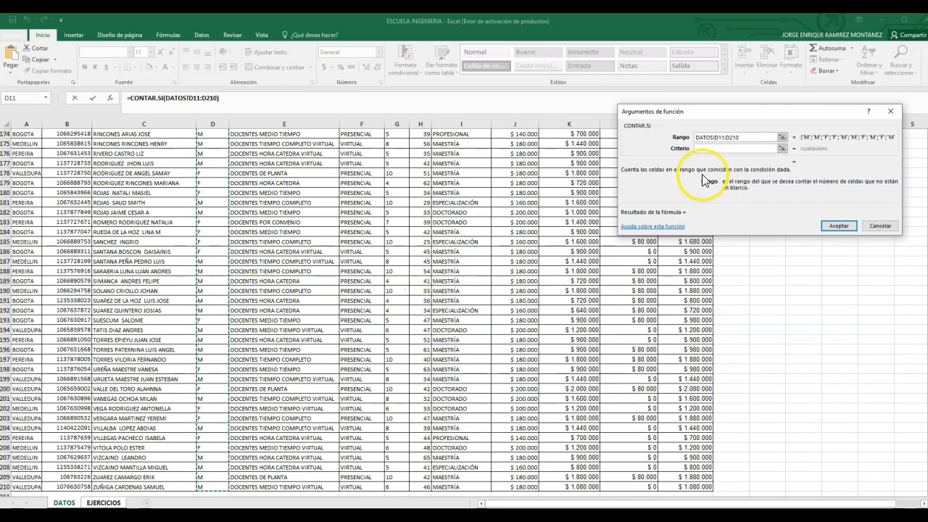
left_click(712, 148)
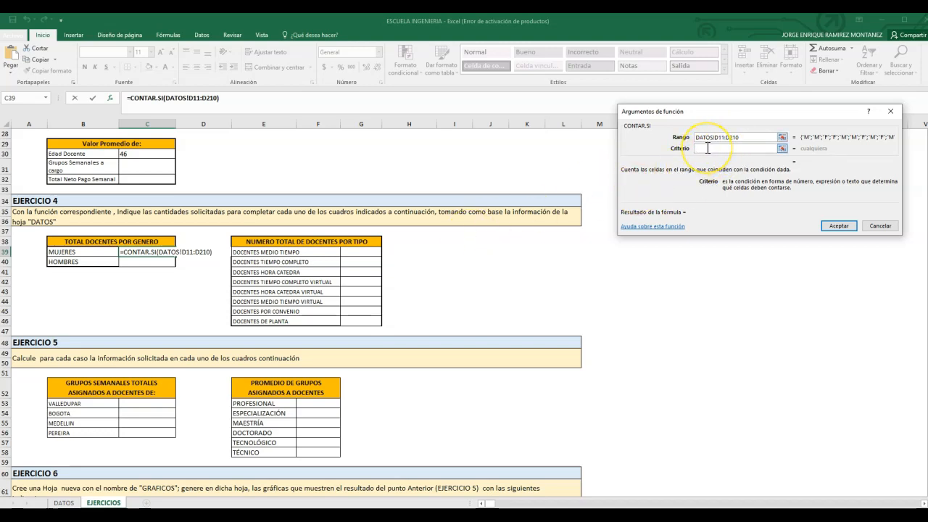
left_click(839, 225)
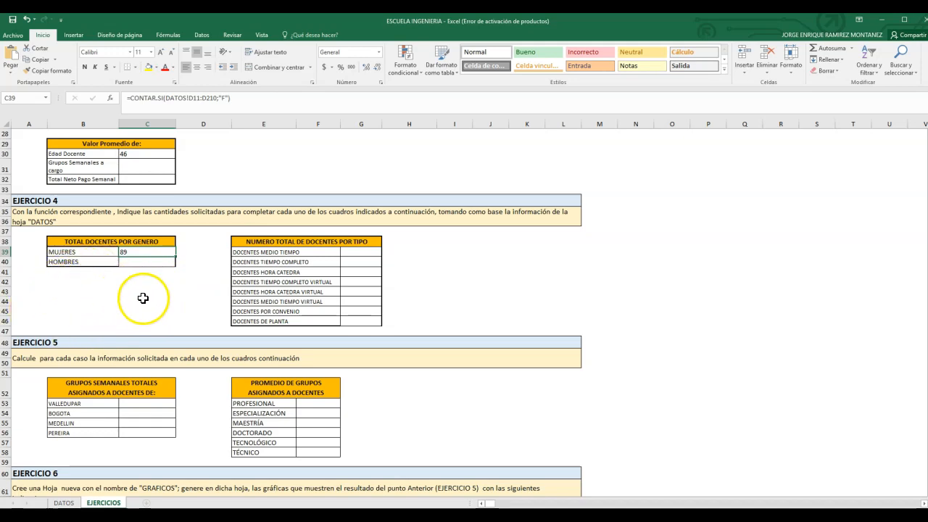
Step: Start a SUMAR.SI formula in C53 of EJERCICIO 5 for the VALLEDUPAR weekly groups total
scroll(142, 296, "down", 1)
scroll(143, 298, "down", 1)
scroll(143, 294, "down", 5)
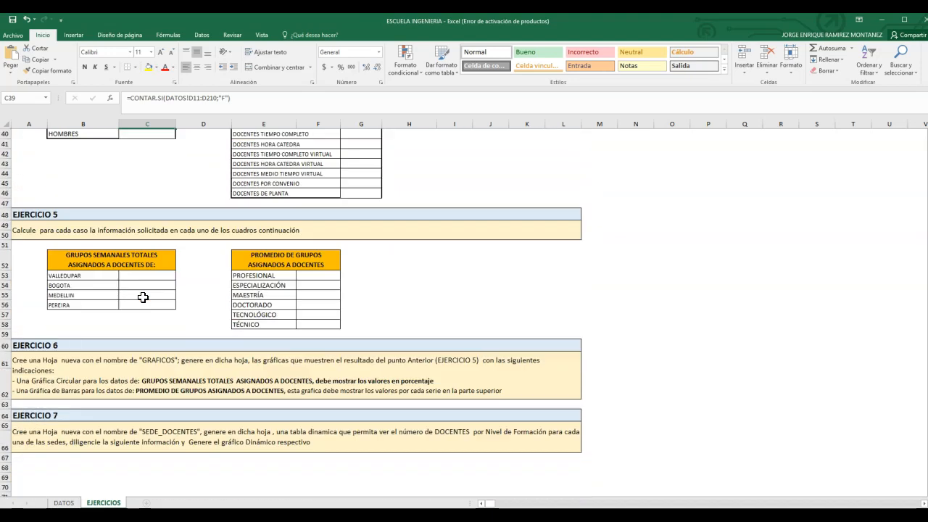
scroll(145, 286, "up", 3)
double_click(147, 279)
left_click(146, 276)
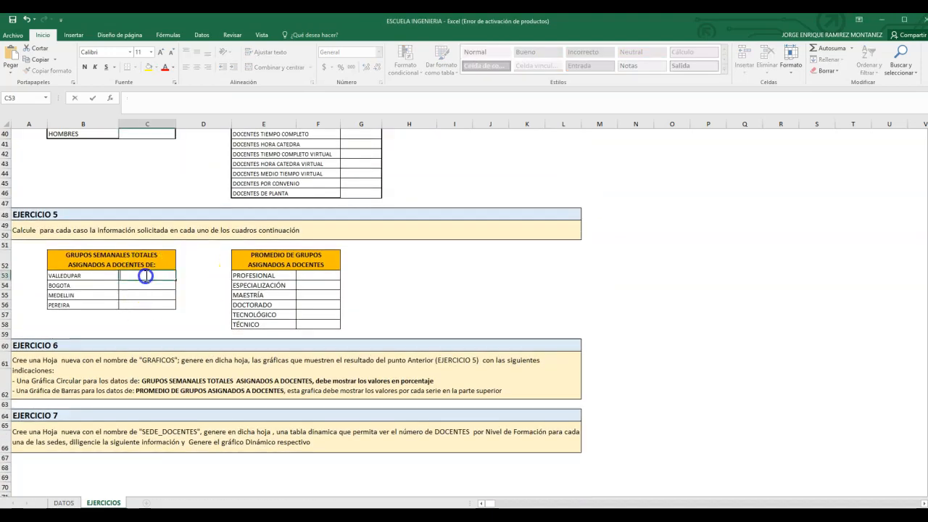
type("=SUMA")
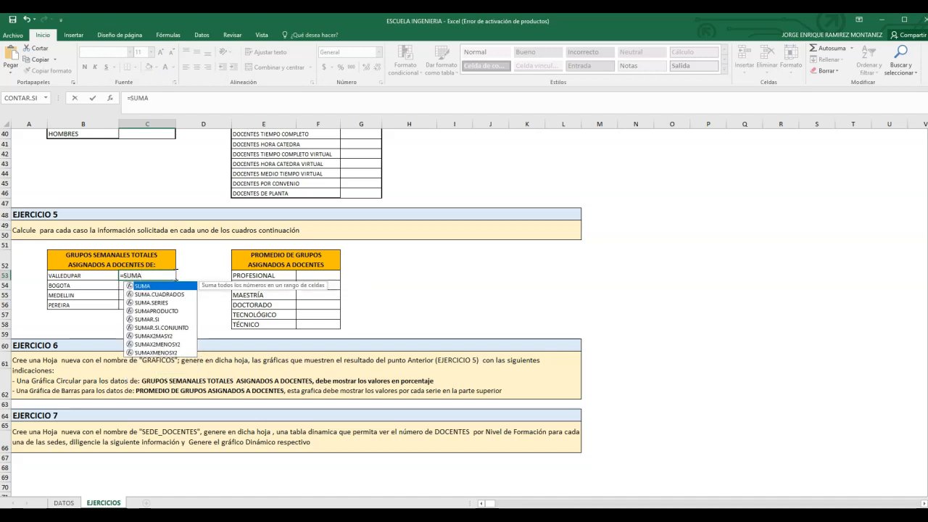
double_click(152, 319)
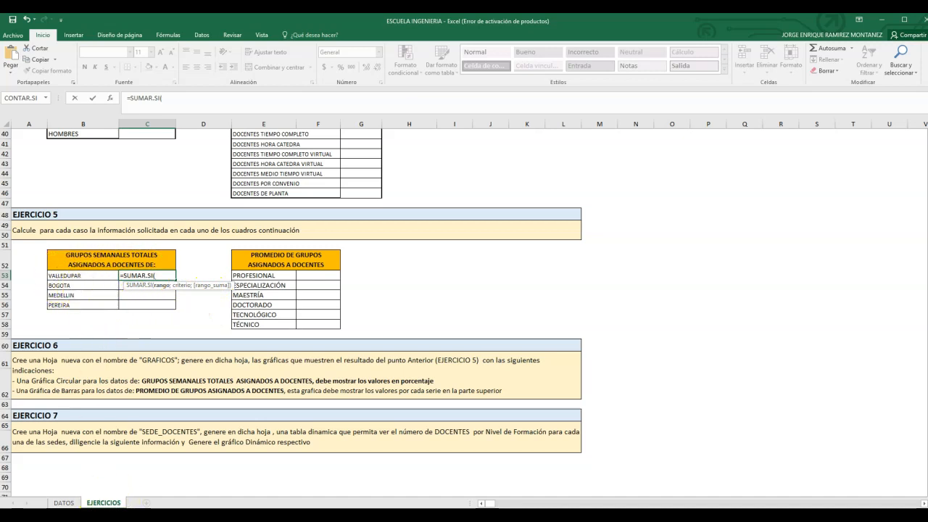
Step: Use the Sede cells A11:A210 of the DATOS sheet as the SUMAR.SI criteria range
left_click(65, 503)
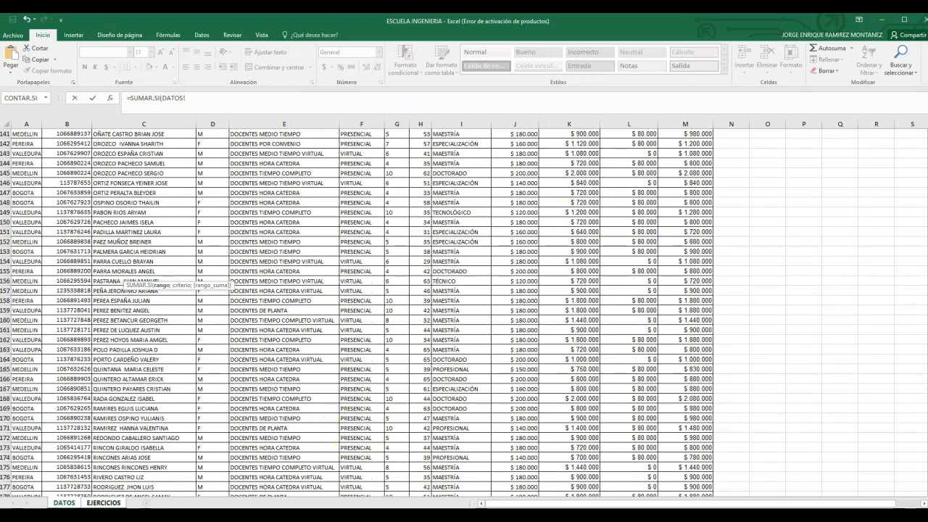
scroll(711, 311, "up", 20)
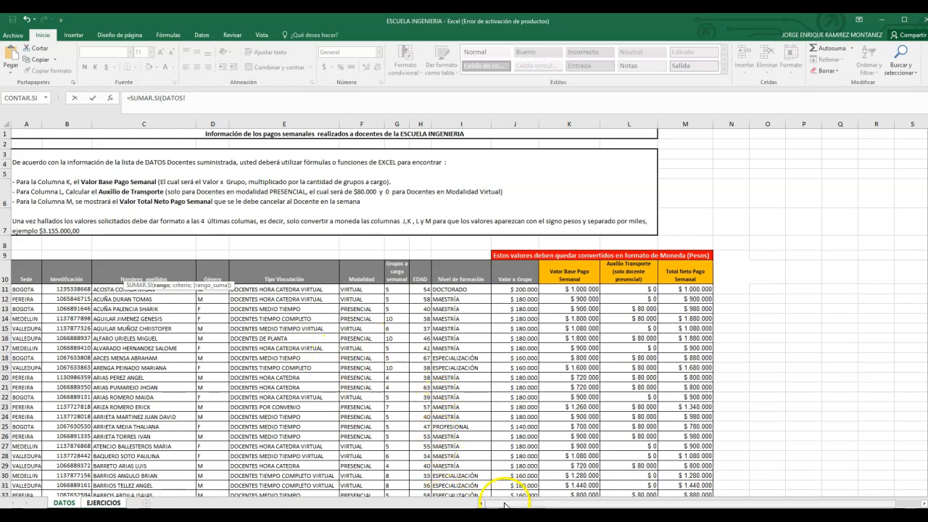
left_click(33, 289)
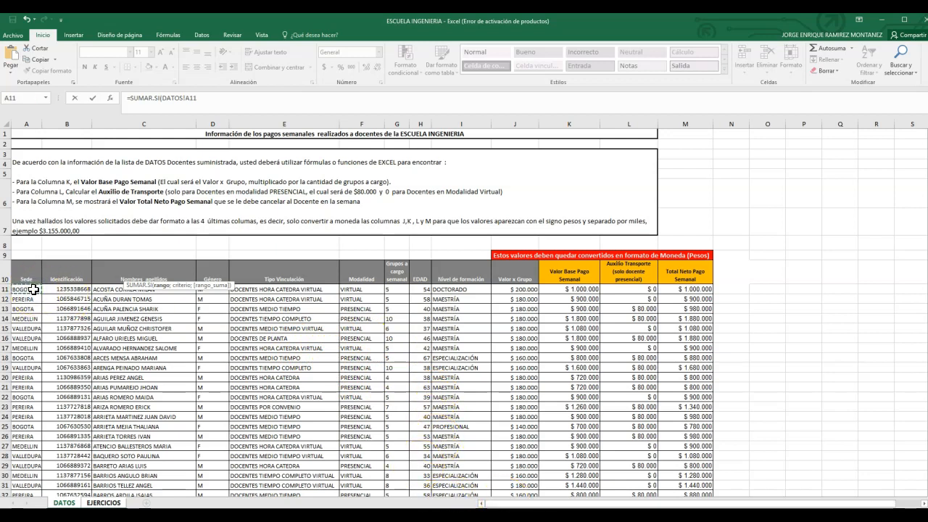
key("ctrl+shift+Down")
left_click(234, 98)
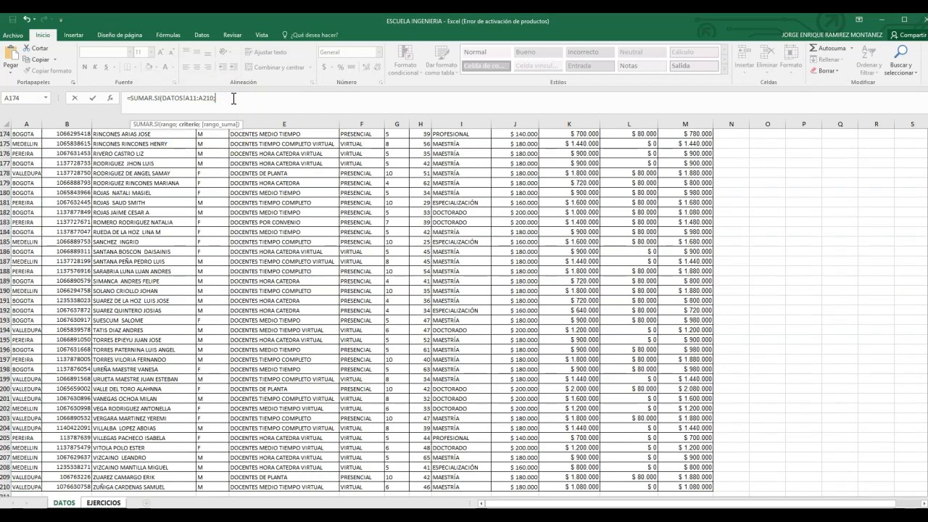
type(";")
Step: Complete the SUMAR.SI formula with B53 as criterion and G11:G210 of the DATOS sheet as sum range
left_click(116, 503)
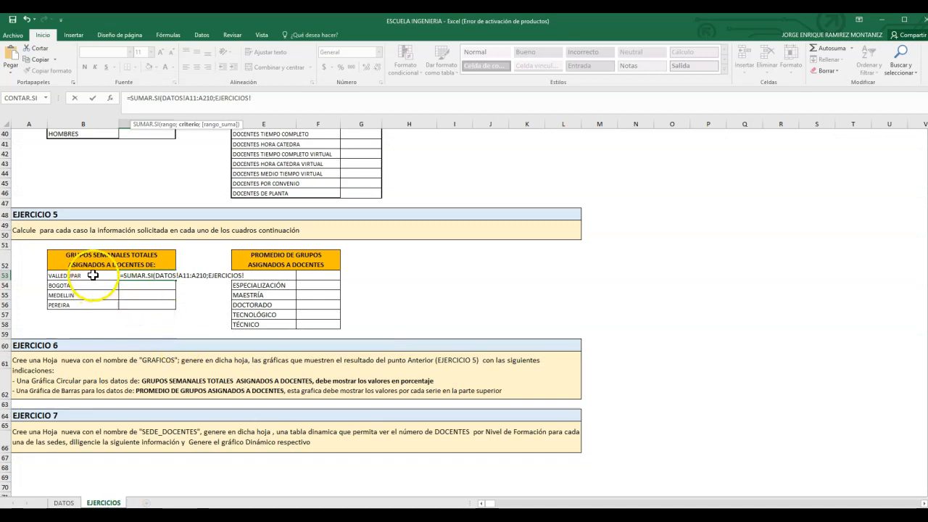
left_click(92, 278)
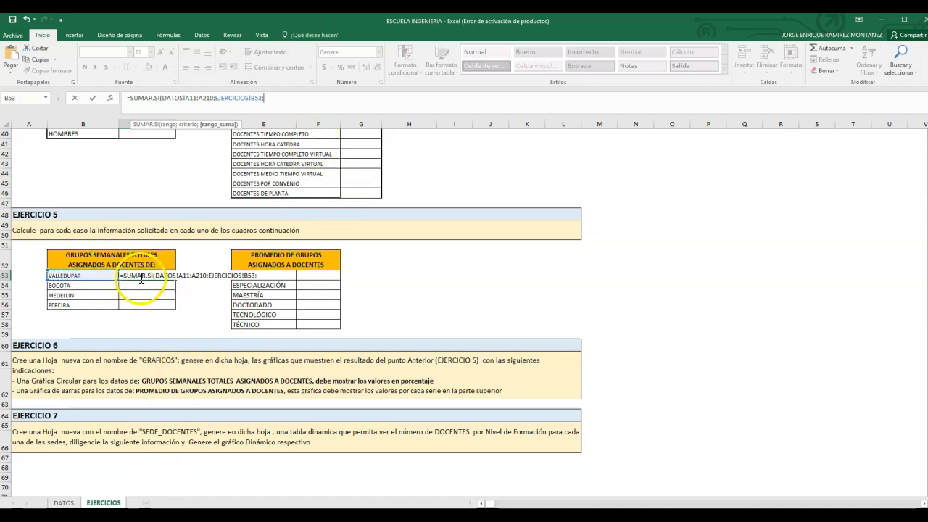
left_click(64, 503)
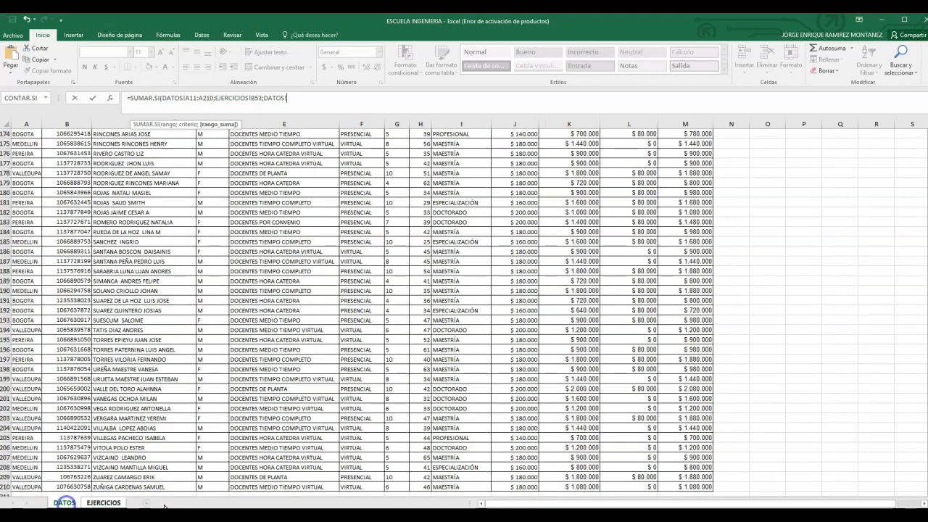
left_click_drag(926, 389, 926, 170)
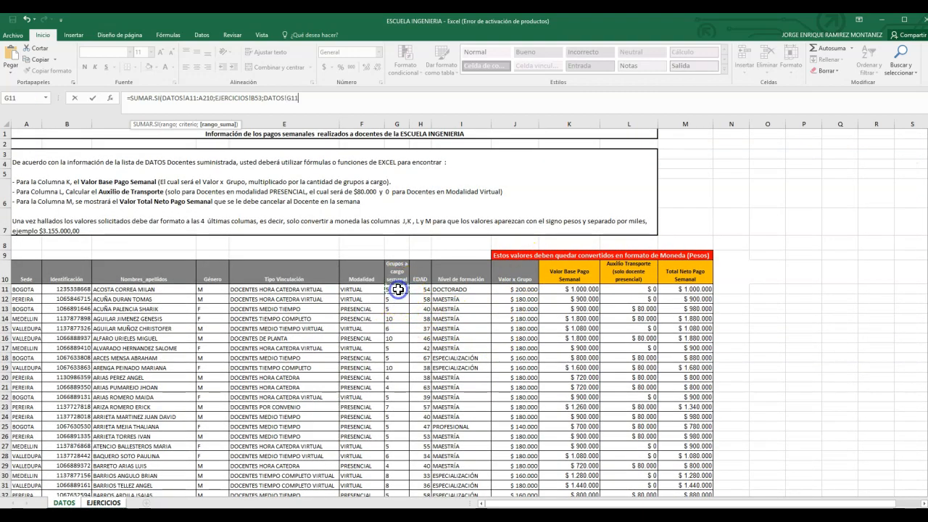
key("ctrl+shift+Down")
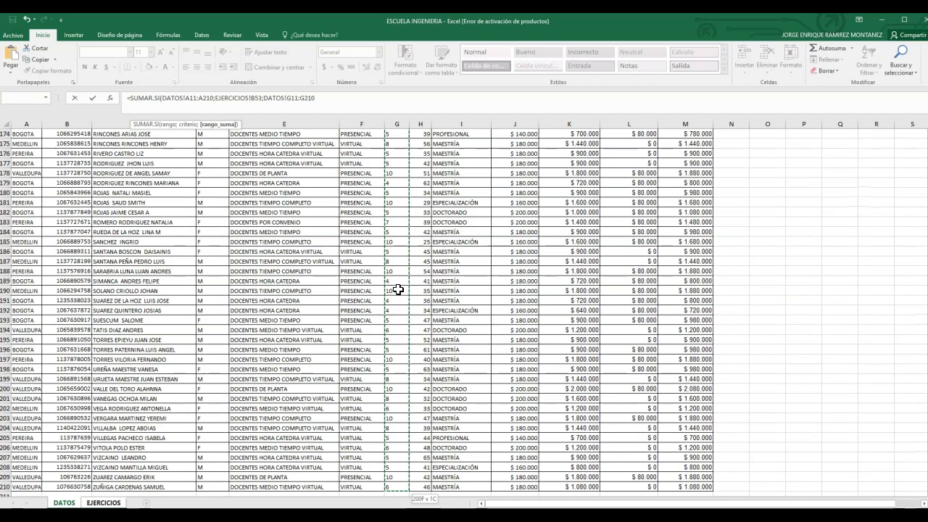
key("Return")
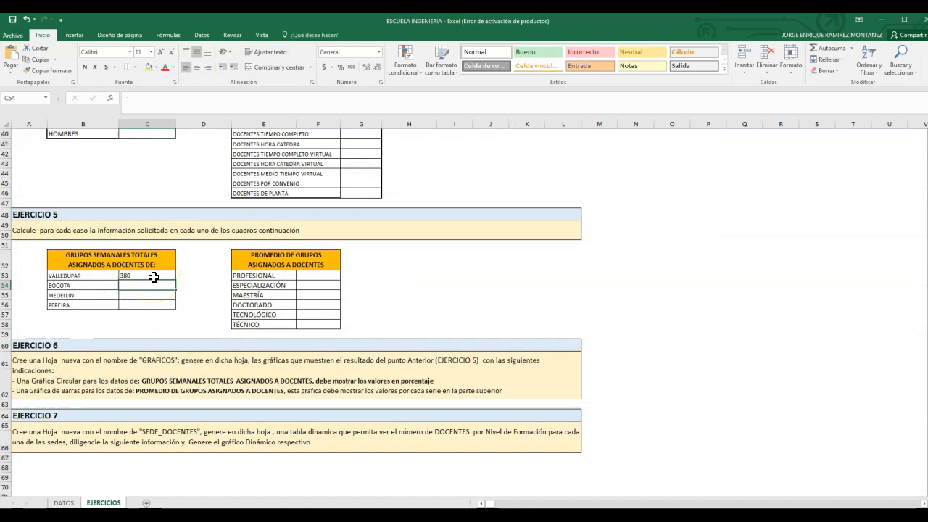
Step: Make the DATOS criteria range in the C53 formula absolute as $A$11:$A$210
left_click(154, 277)
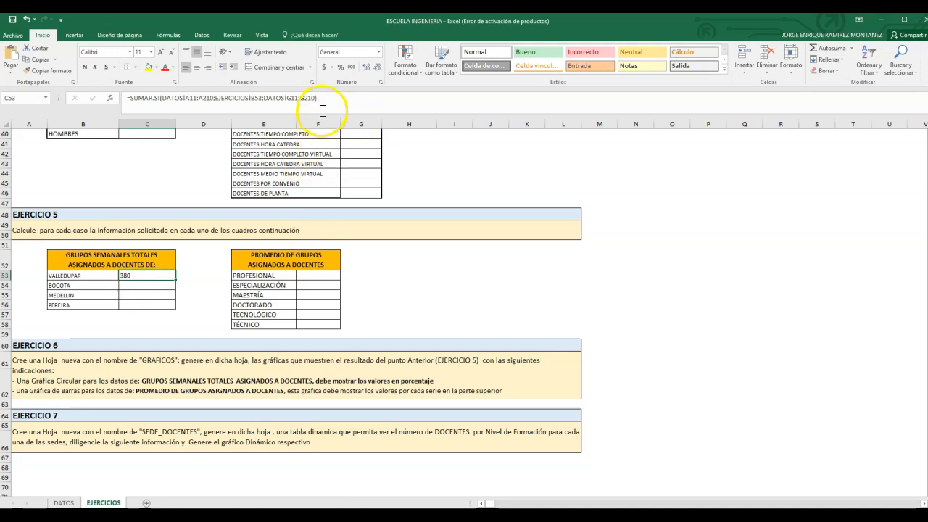
left_click_drag(329, 98, 125, 100)
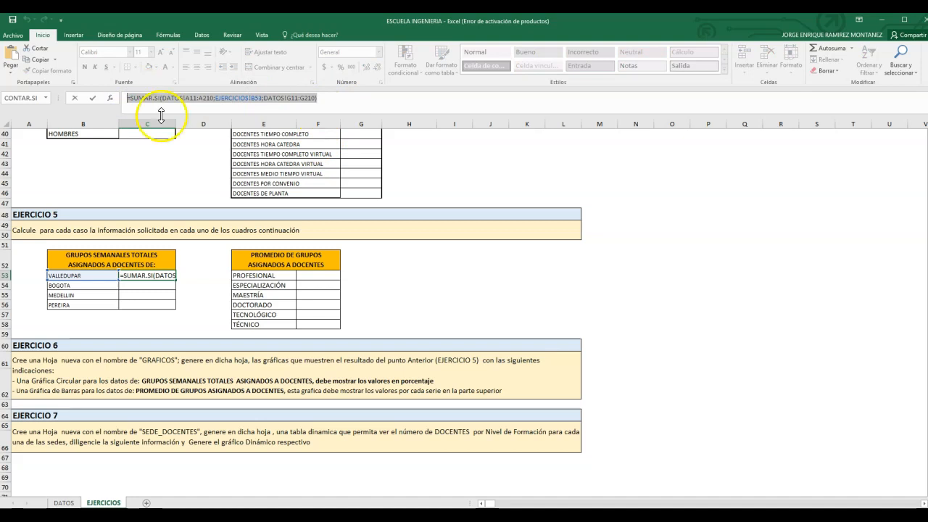
left_click(235, 108)
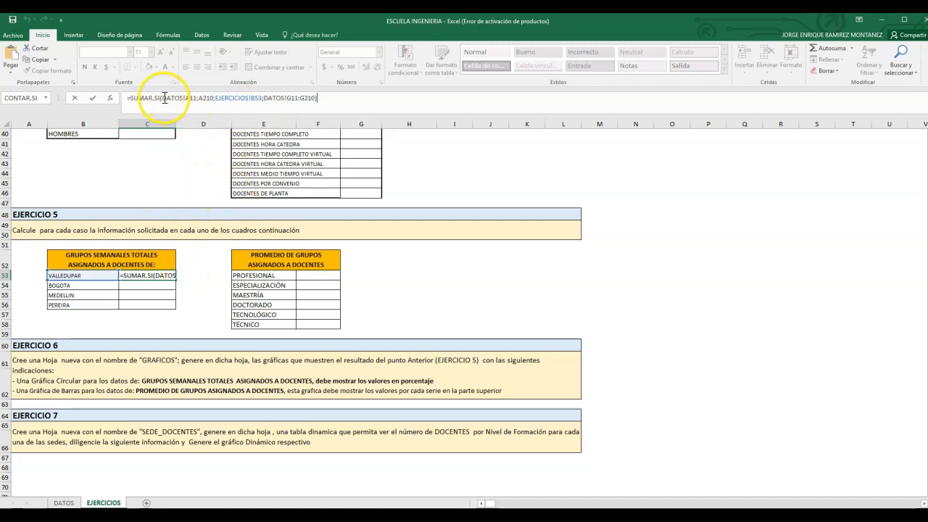
left_click_drag(322, 100, 133, 102)
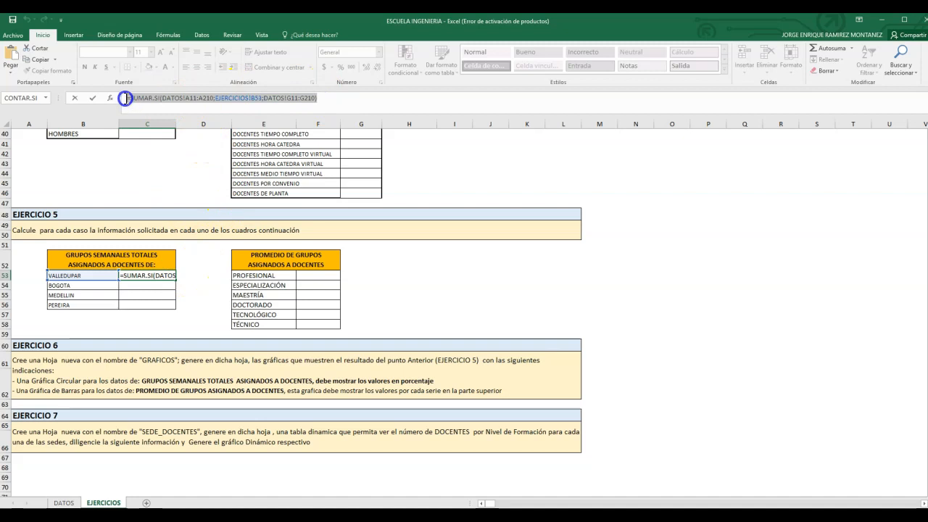
left_click(180, 106)
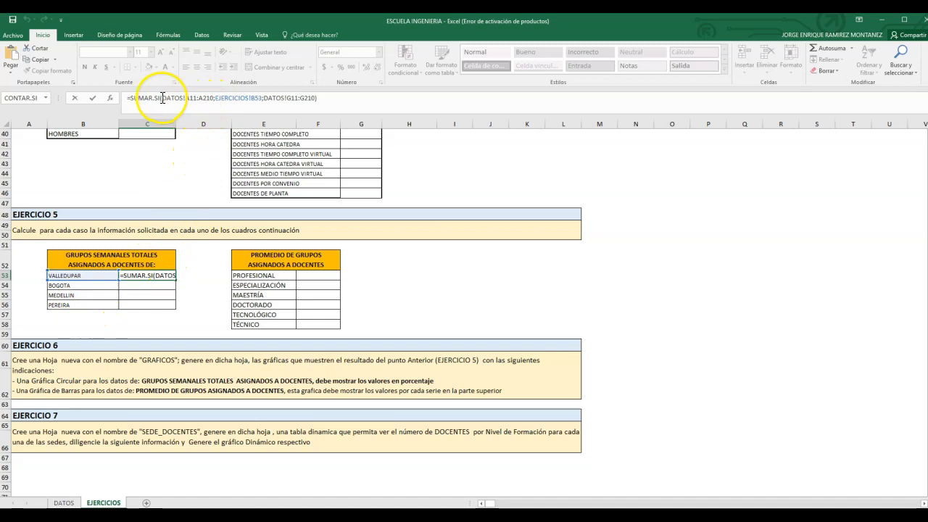
left_click(185, 97)
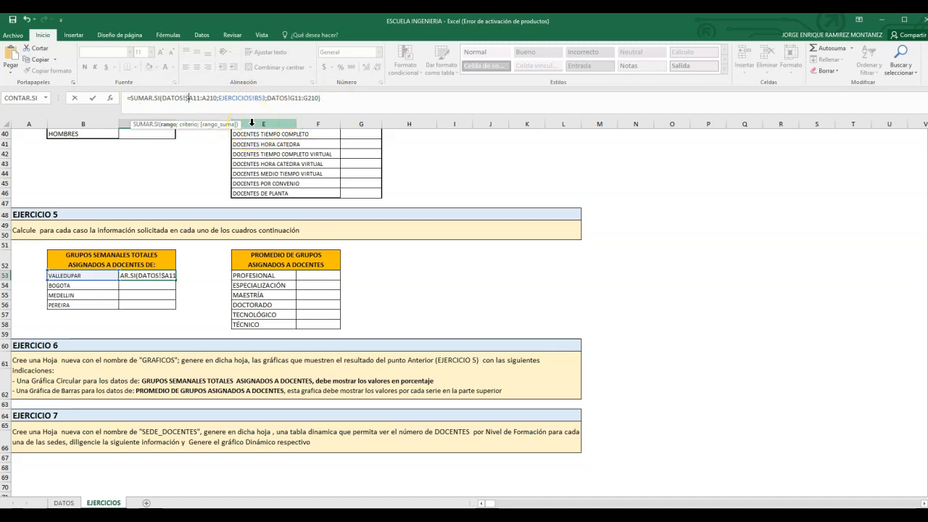
left_click(242, 101)
left_click(194, 96)
type("$")
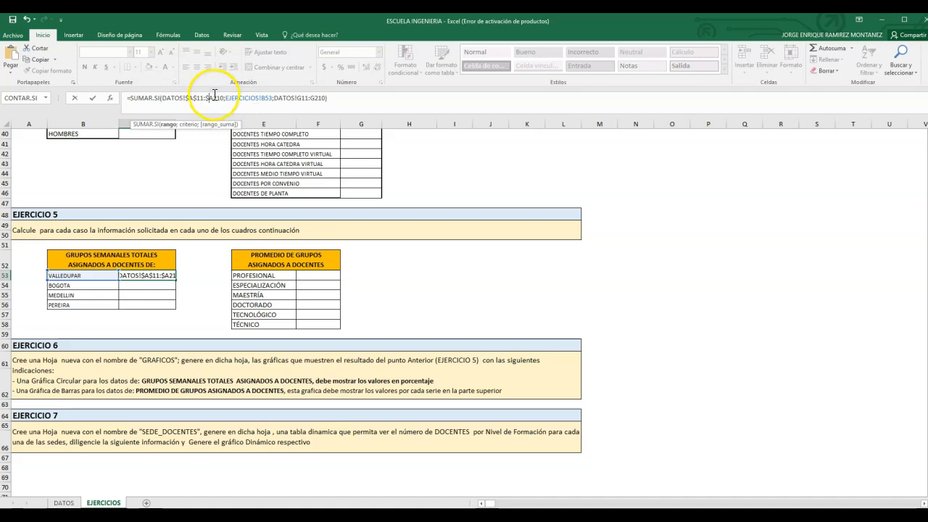
left_click(226, 102)
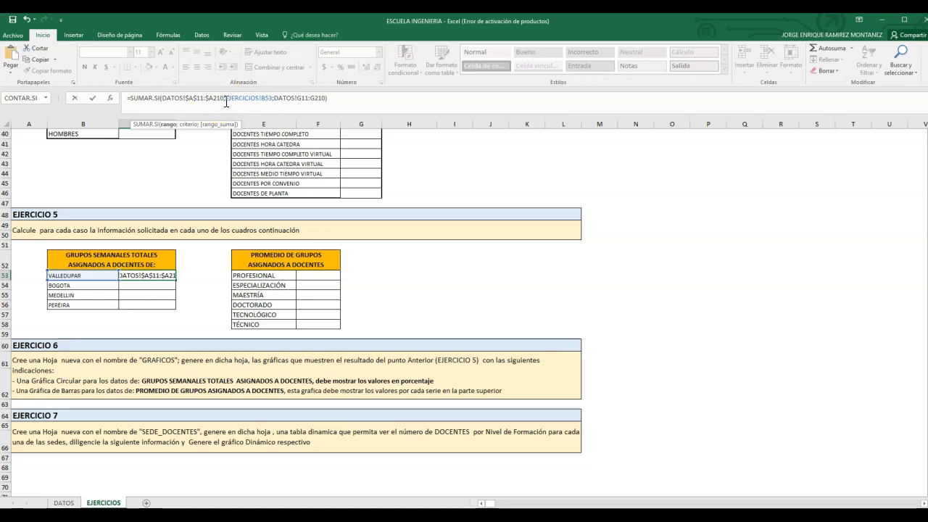
type("$")
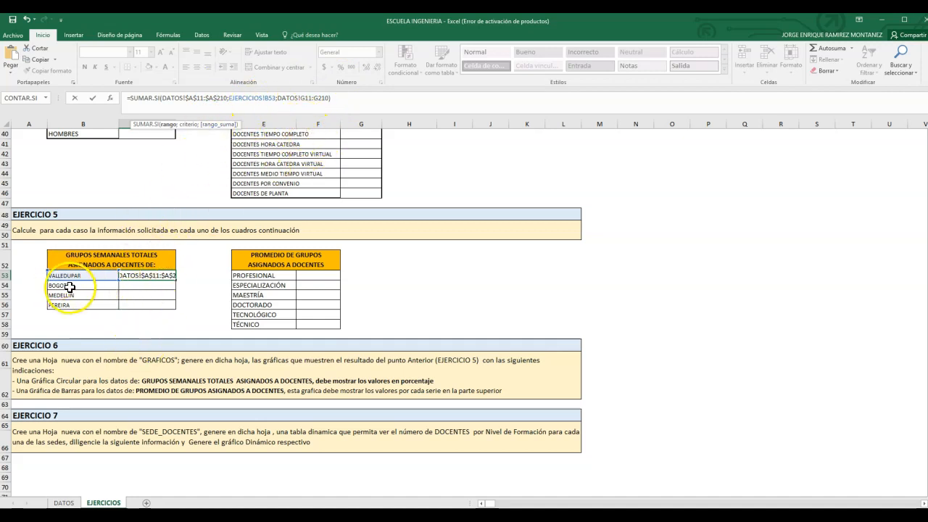
Step: Make the sum range in the C53 SUMAR.SI formula absolute as $G$11:$G$210 and enter the formula
left_click(251, 98)
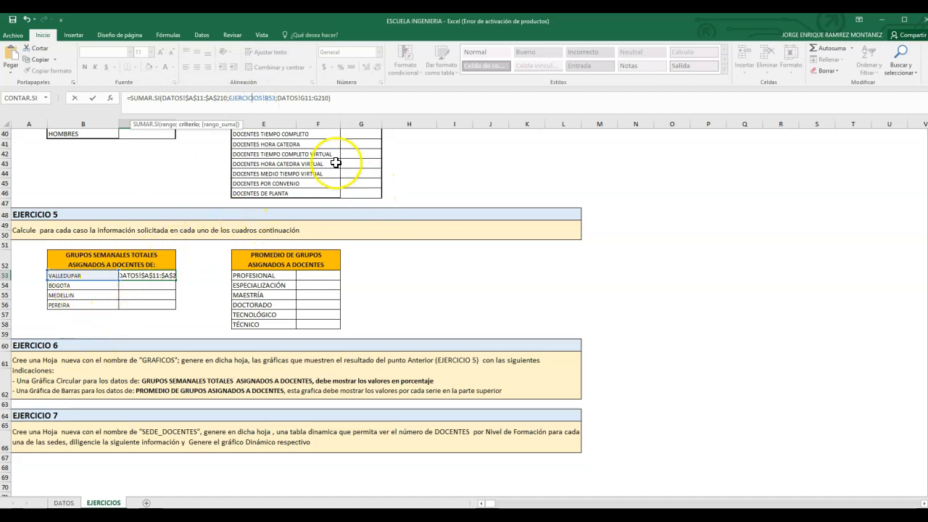
left_click(303, 99)
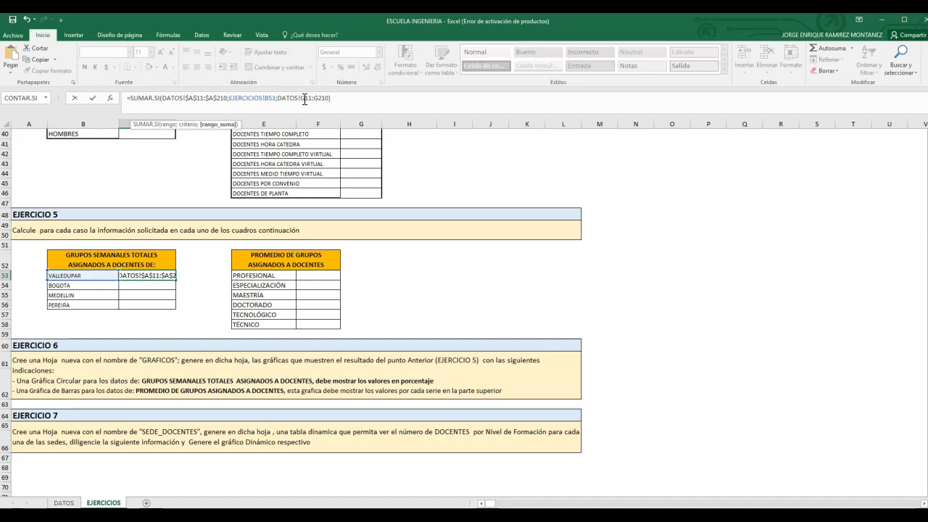
left_click(312, 98)
key("Return")
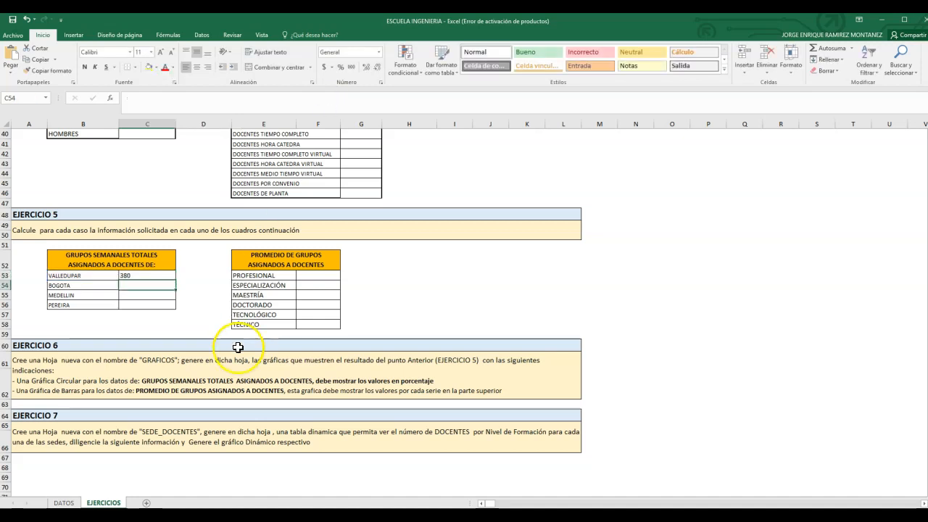
Step: Fill the C53 SUMAR.SI formula down to C56 for BOGOTA, MEDELLIN and PEREIRA
left_click(171, 279)
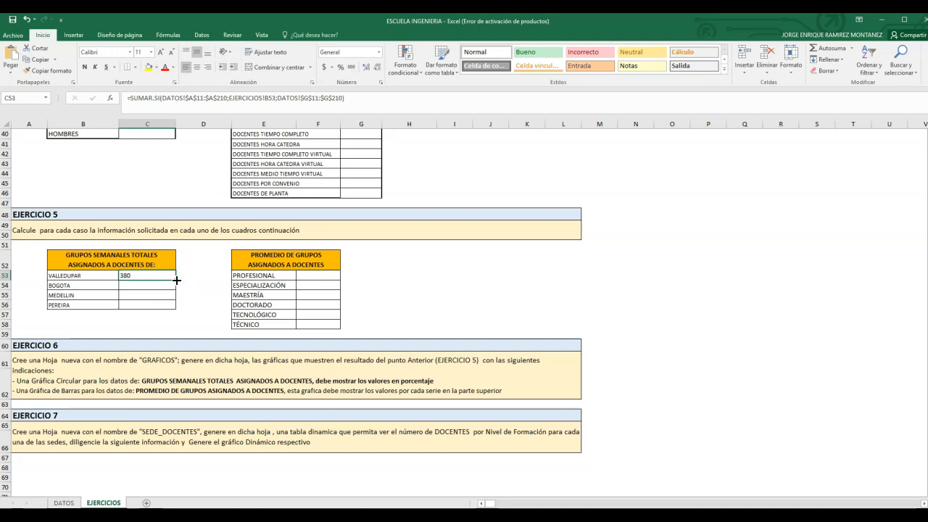
left_click_drag(176, 280, 173, 308)
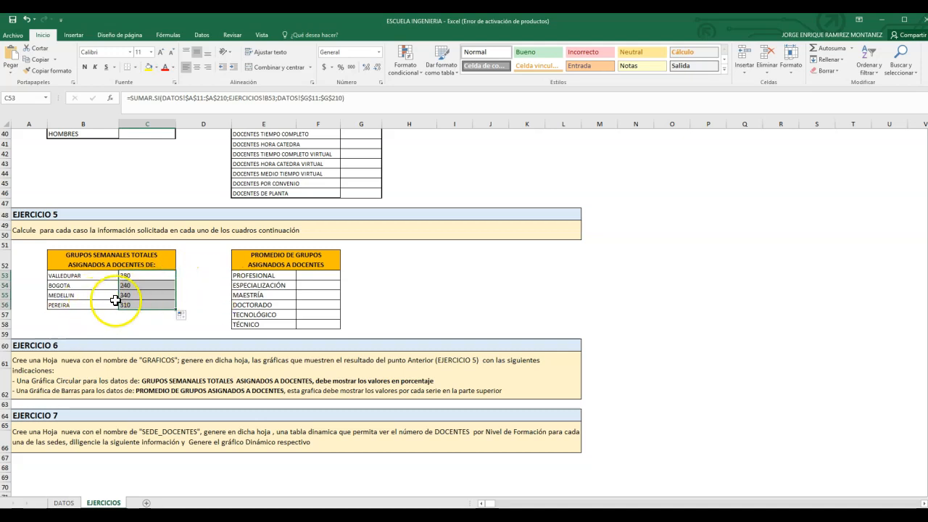
left_click(58, 502)
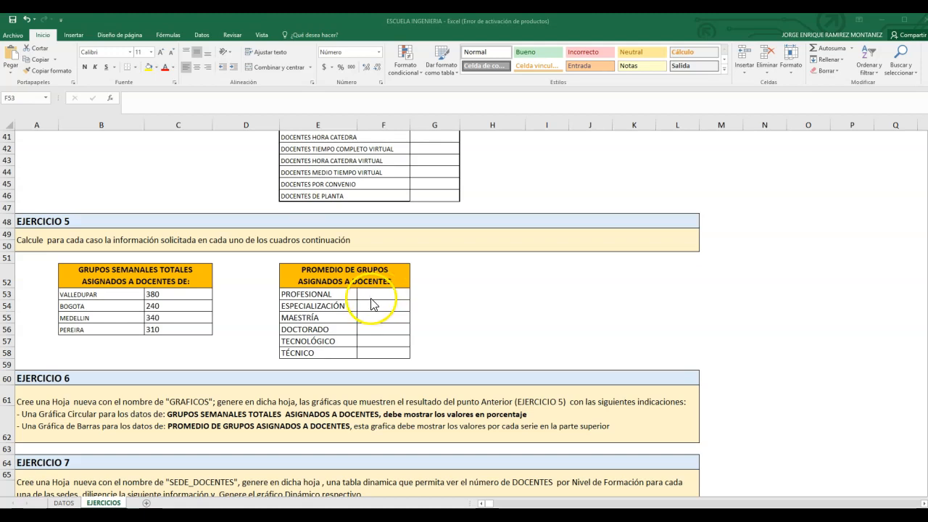
Step: Start a PROMEDIO.SI formula in F53 of EJERCICIO 5 for the PROFESIONAL average of assigned groups
left_click(369, 297)
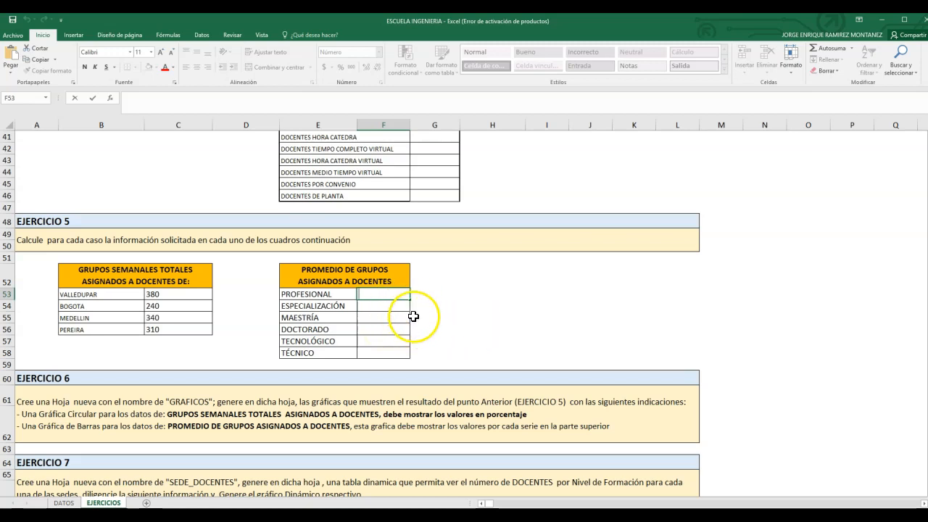
type("=")
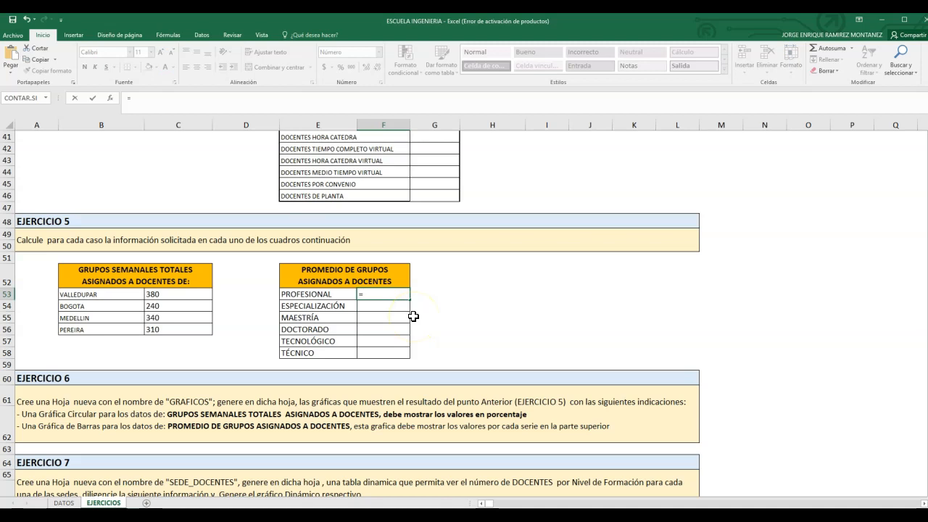
type("PROMEDIO")
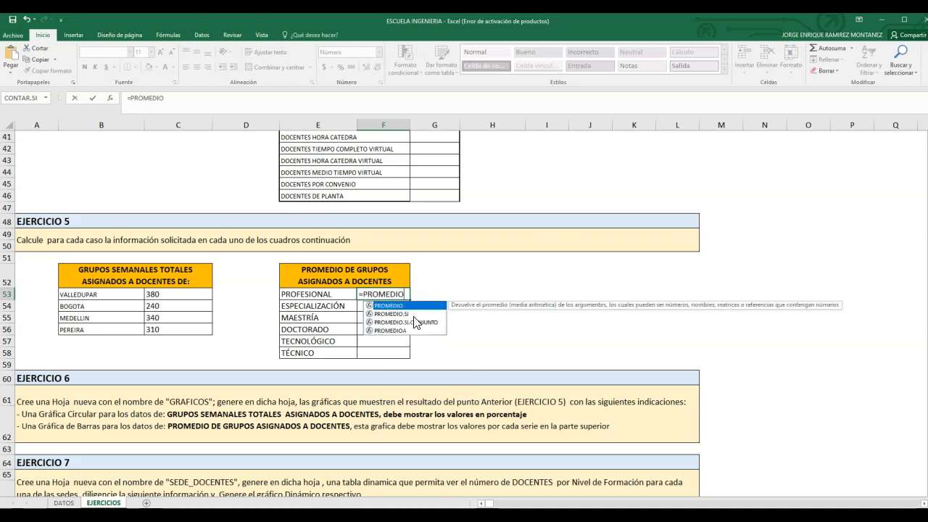
double_click(402, 313)
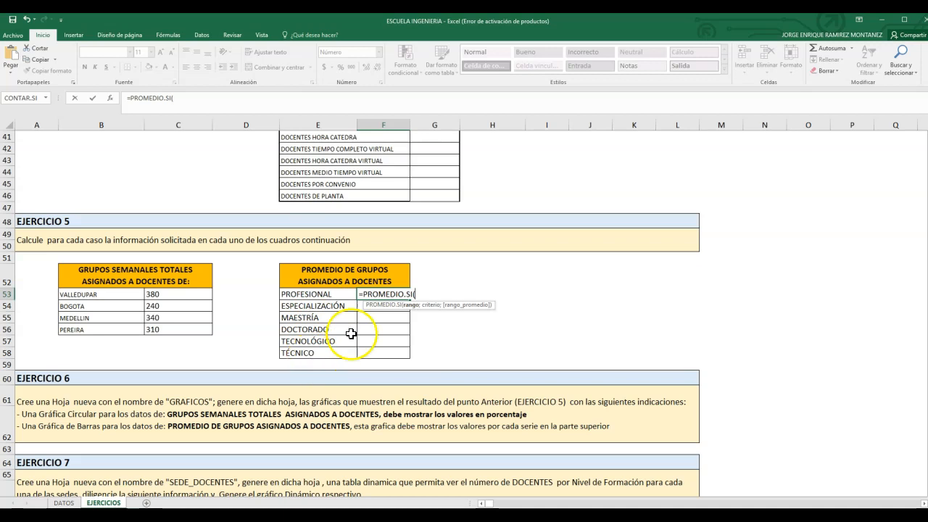
Step: Use the Nivel de formación cells I11:I210 of the DATOS sheet as the PROMEDIO.SI criteria range
left_click(64, 502)
scroll(563, 321, "down", 5)
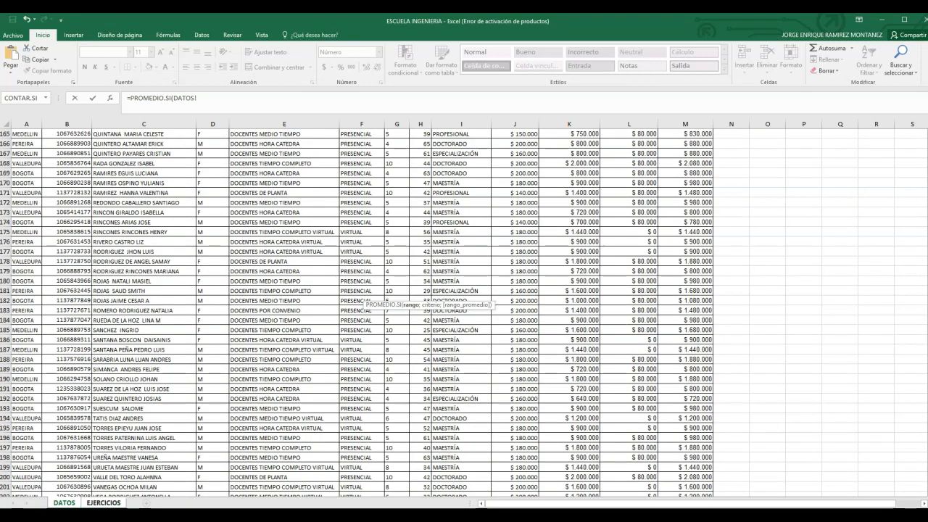
scroll(464, 313, "up", 15)
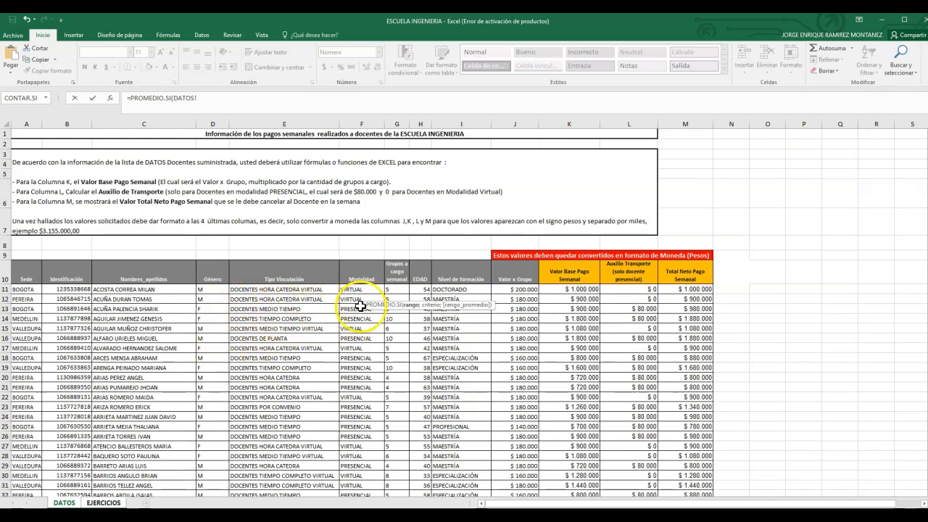
left_click(466, 290)
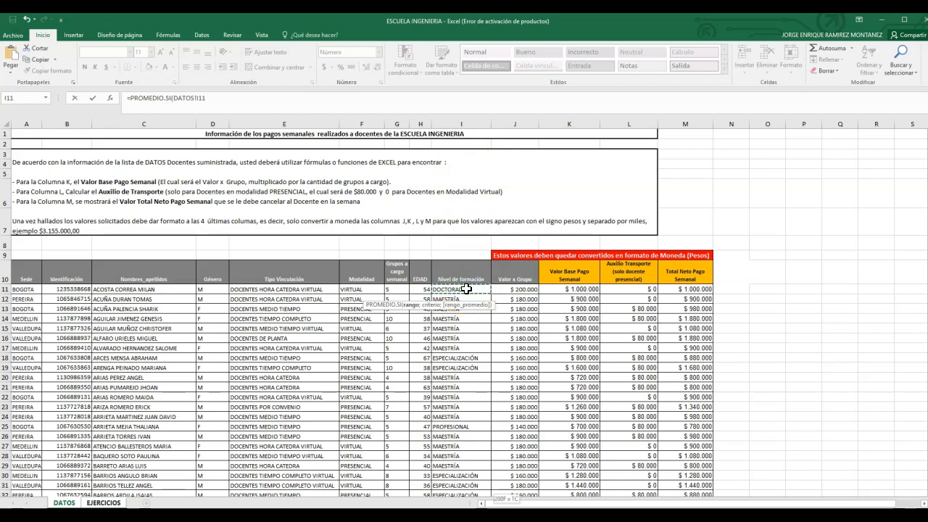
key("ctrl+shift+Down")
left_click(227, 97)
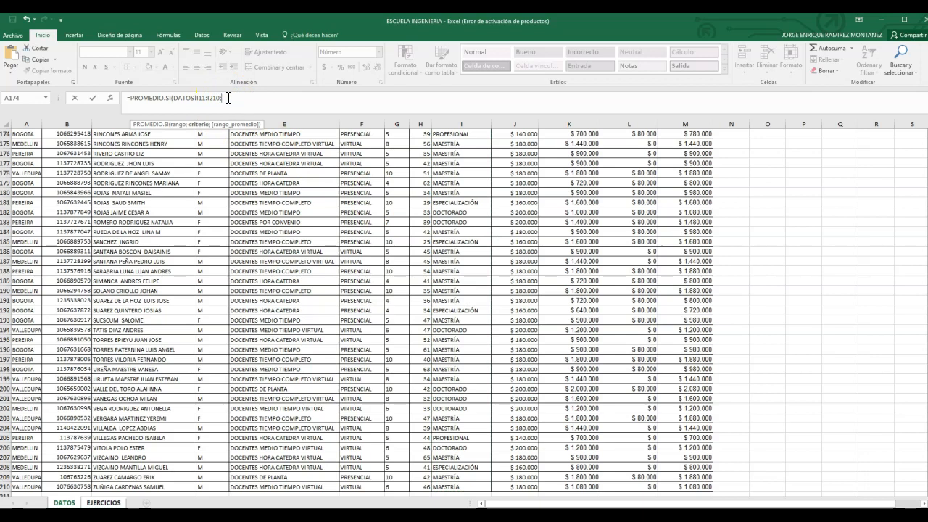
Step: Complete the PROMEDIO.SI formula with E53 as criterion and G11:G210 of the DATOS sheet as average range
left_click(115, 502)
left_click(330, 296)
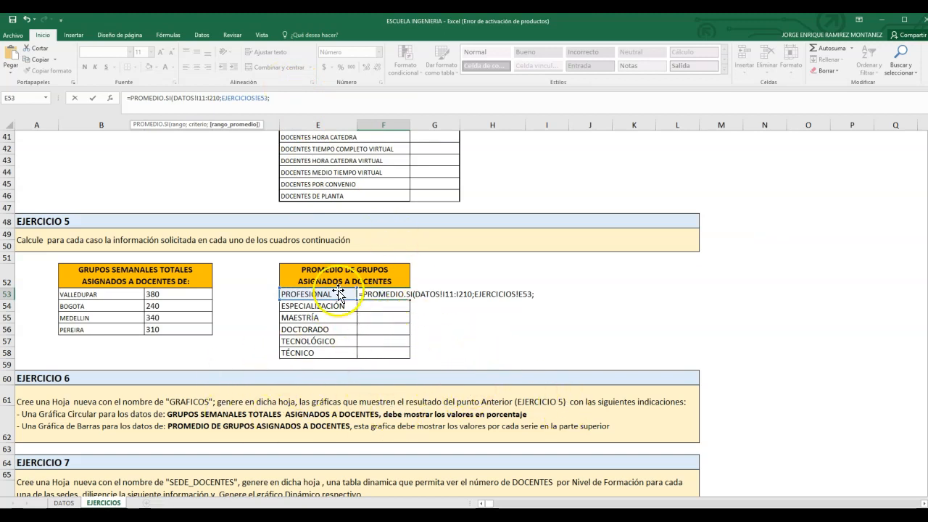
left_click(64, 502)
left_click_drag(927, 473, 927, 138)
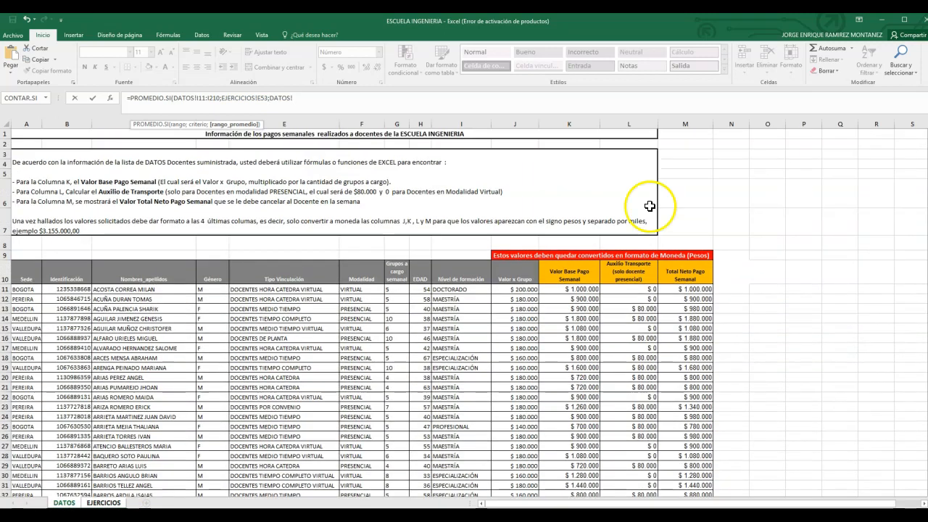
left_click(405, 291)
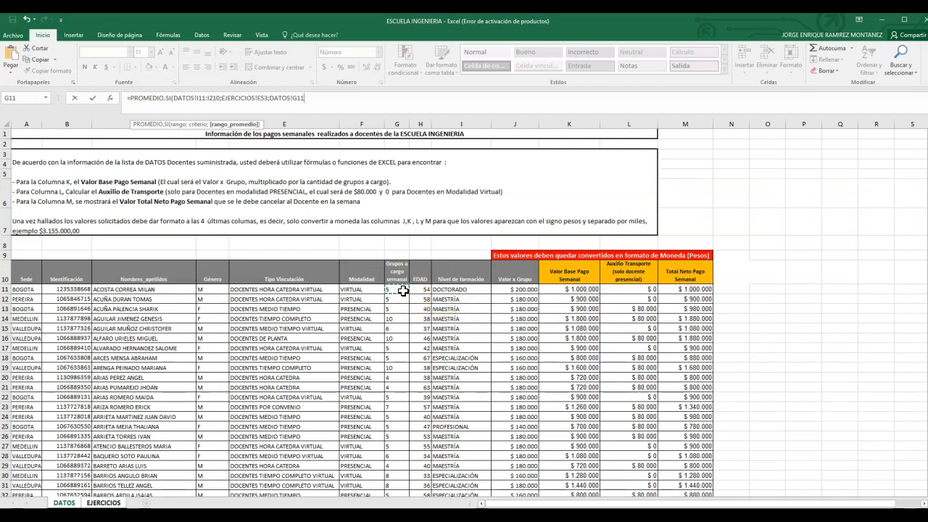
key("ctrl+shift+Down")
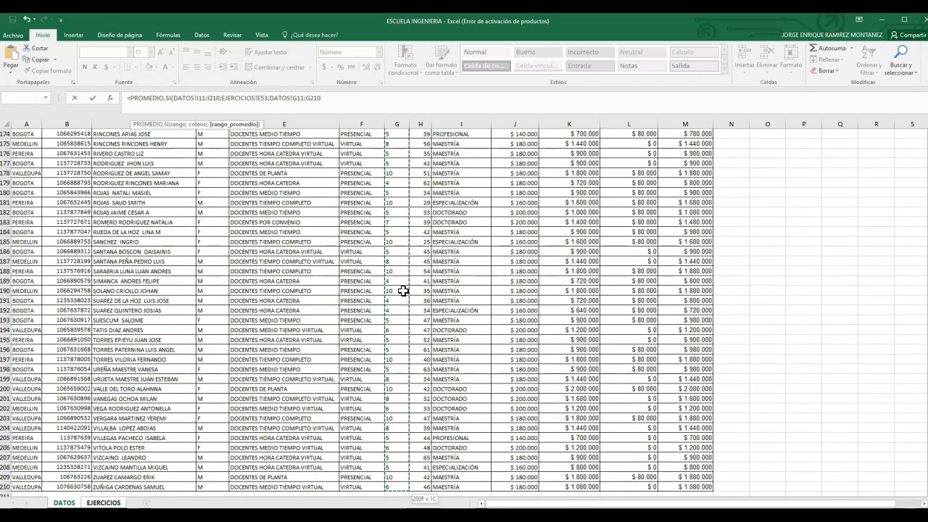
key("Return")
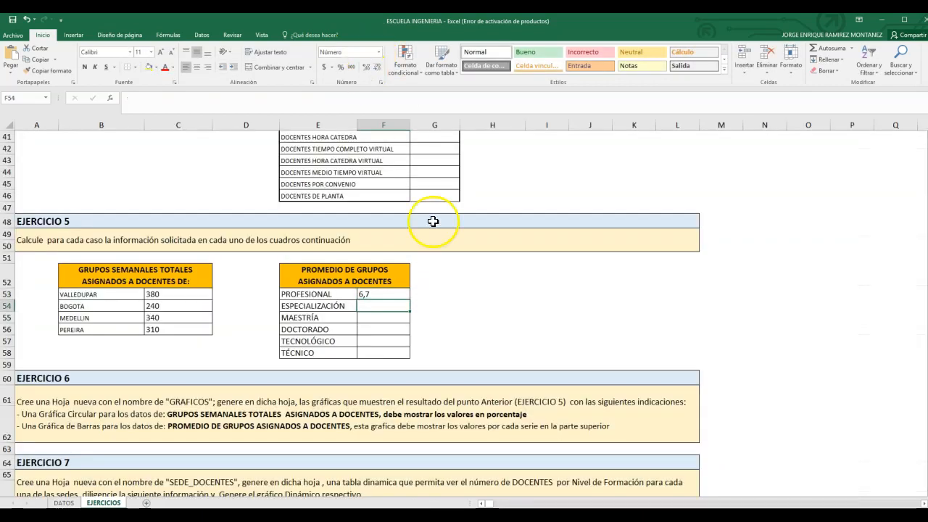
Step: Make the DATOS criteria range in the F53 formula absolute as $I$11:$I$210
left_click(381, 294)
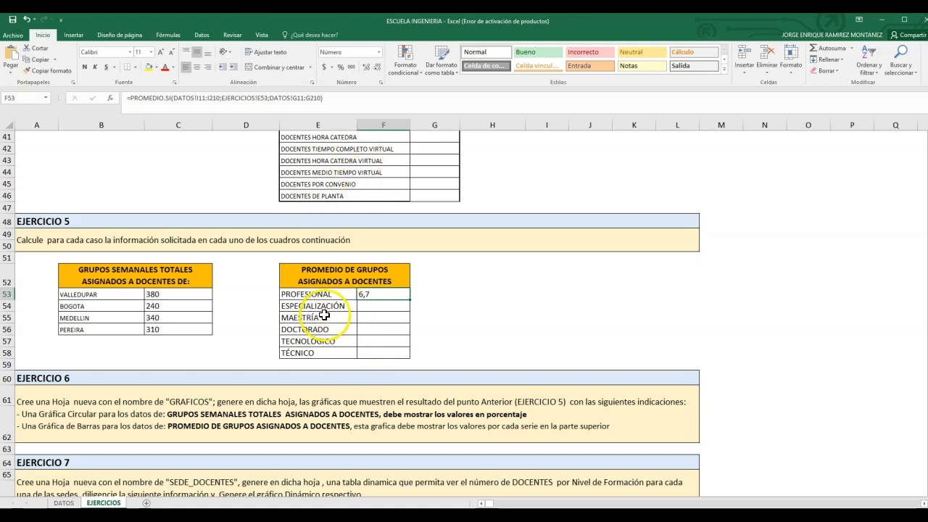
left_click(198, 97)
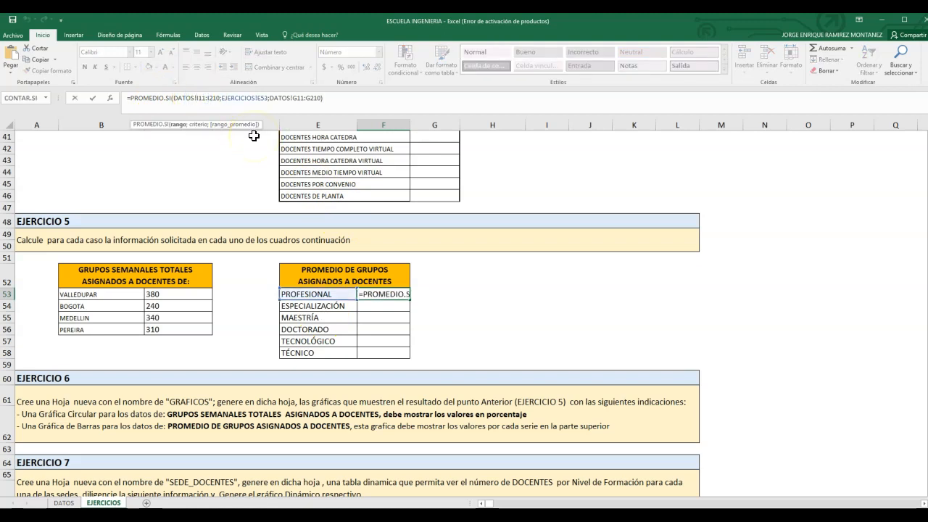
type("$")
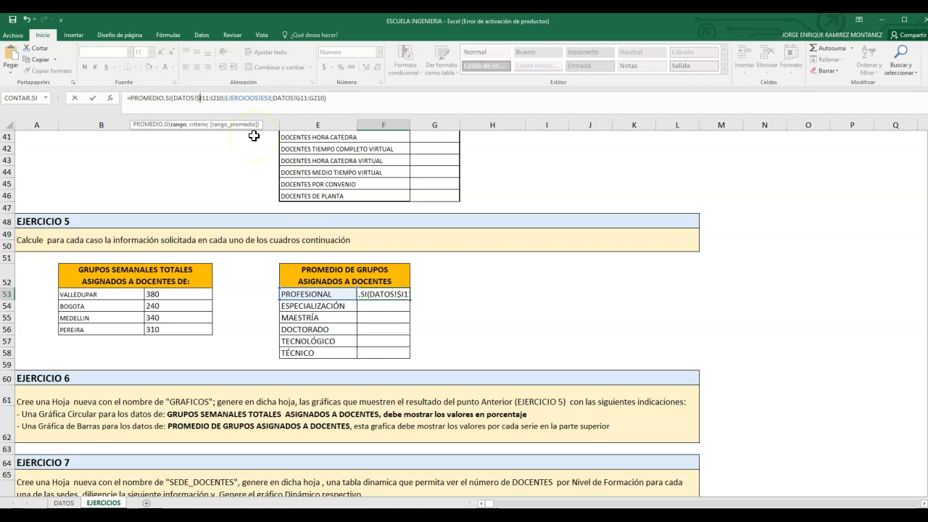
left_click(202, 97)
type("$")
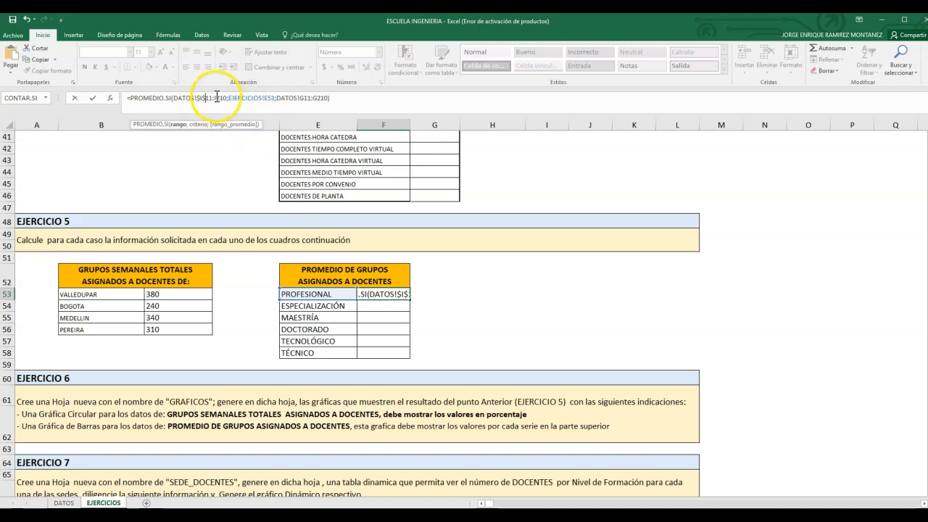
left_click(222, 98)
type("$")
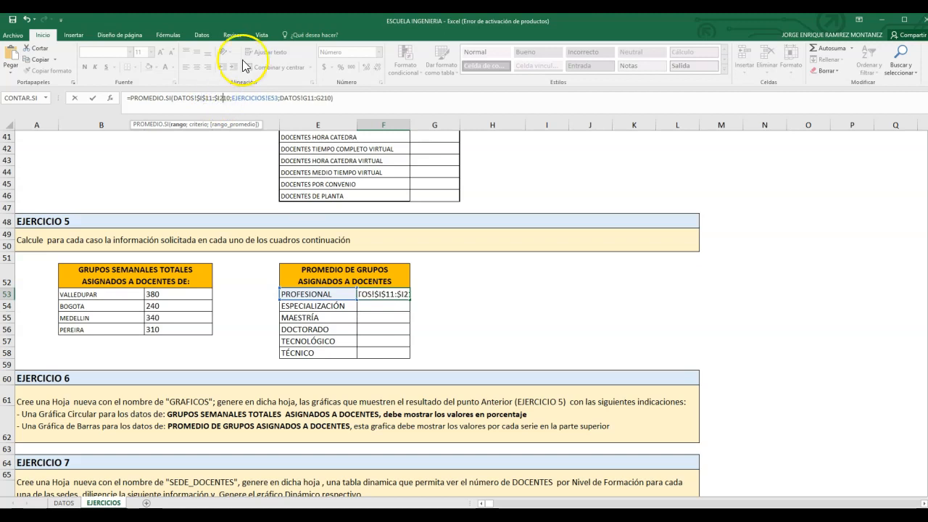
left_click(218, 98)
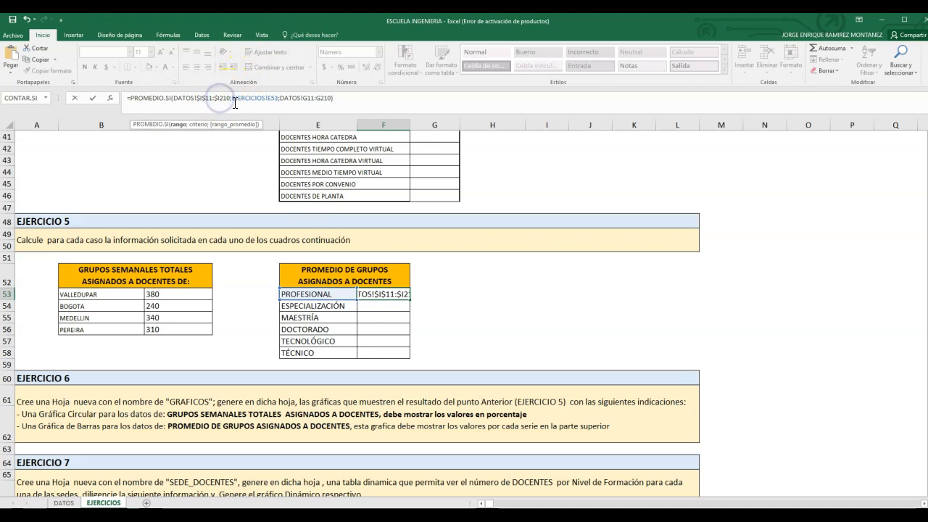
type("$")
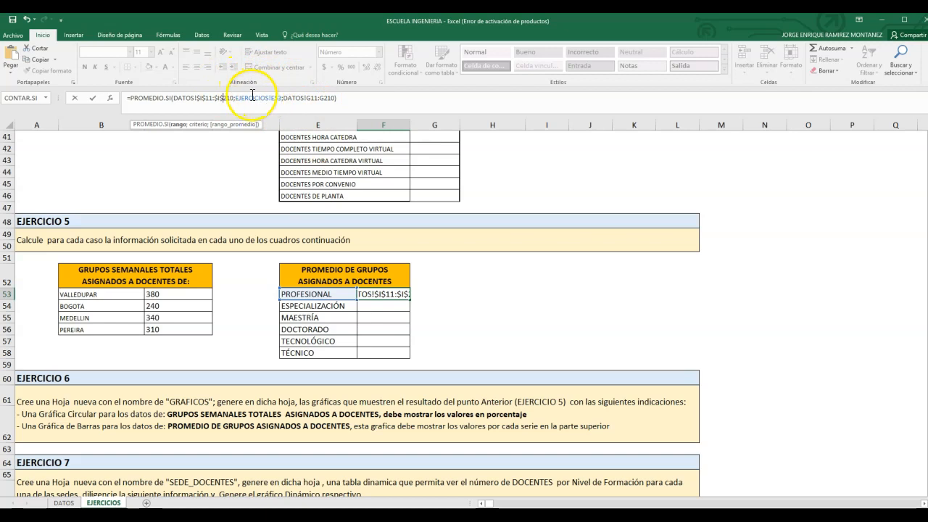
Step: Make the average range in the F53 formula absolute as $G$11:$G$210 and enter the formula
left_click(263, 99)
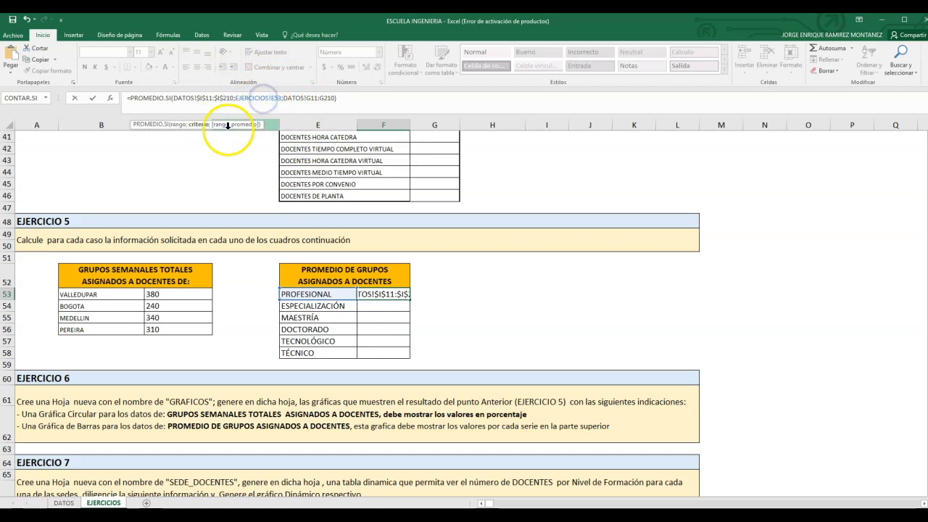
left_click(308, 98)
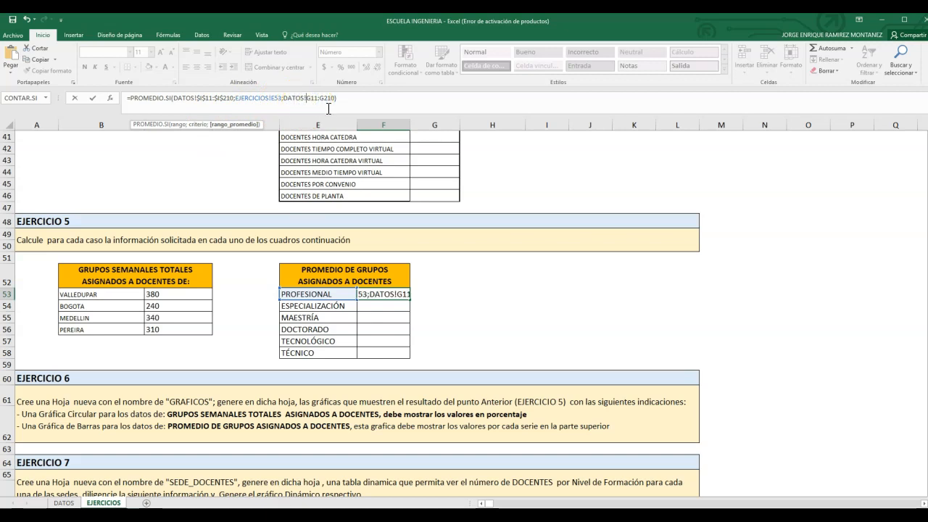
left_click(324, 99)
type("$")
left_click(316, 97)
type("$G$")
left_click(327, 98)
key("Return")
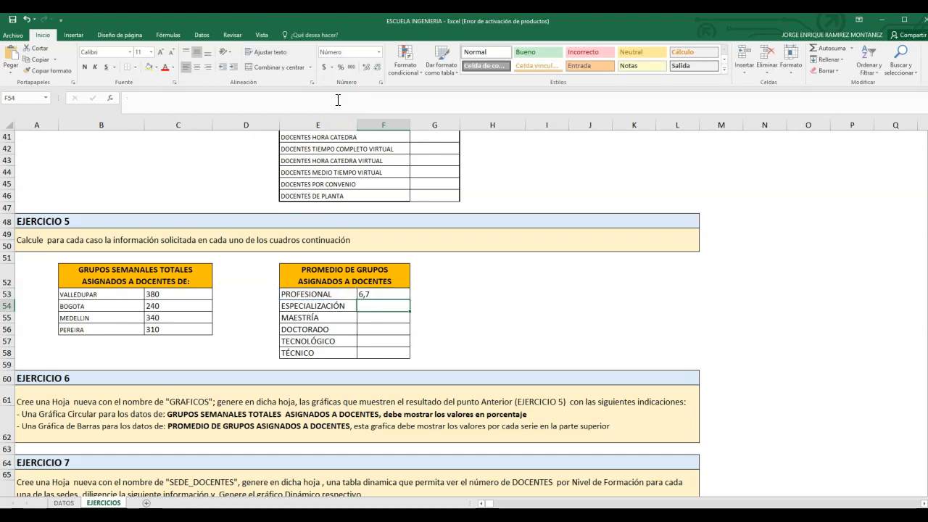
Step: Fill the F53 PROMEDIO.SI formula down to F58 for the remaining education levels
left_click(392, 296)
double_click(410, 300)
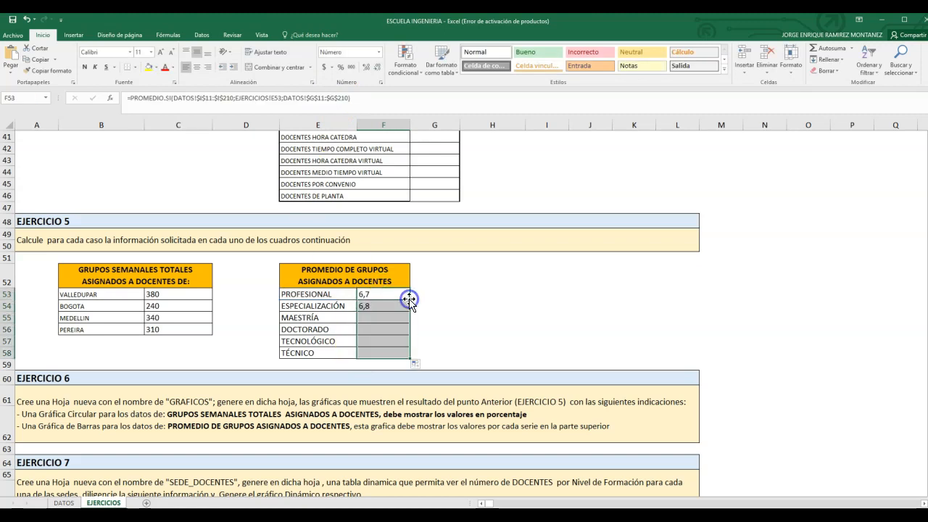
left_click(484, 329)
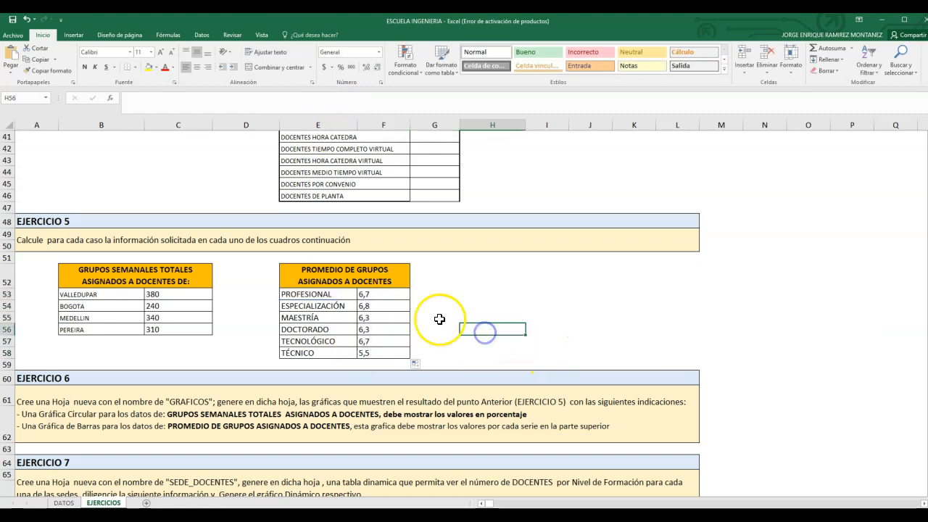
Step: Show more decimals for the PROFESIONAL average in F53 and return it to one decimal place
left_click(382, 296)
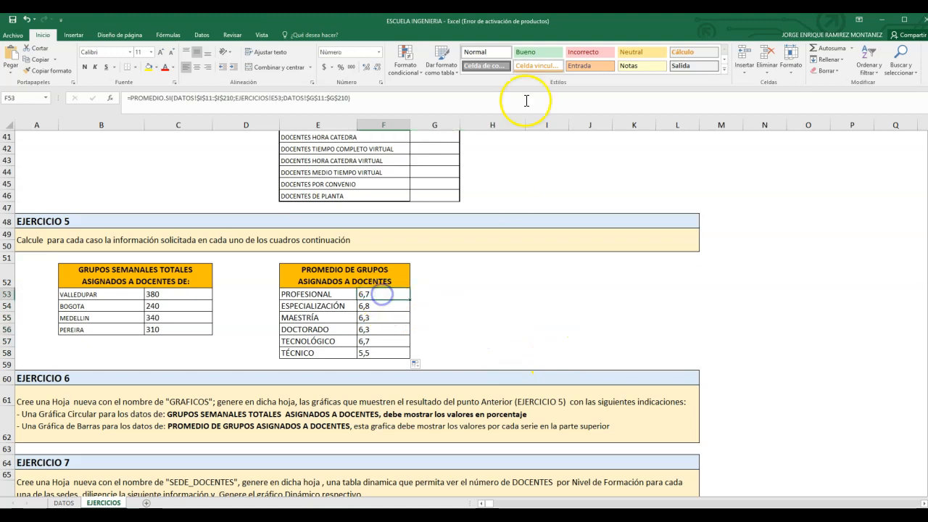
left_click(378, 69)
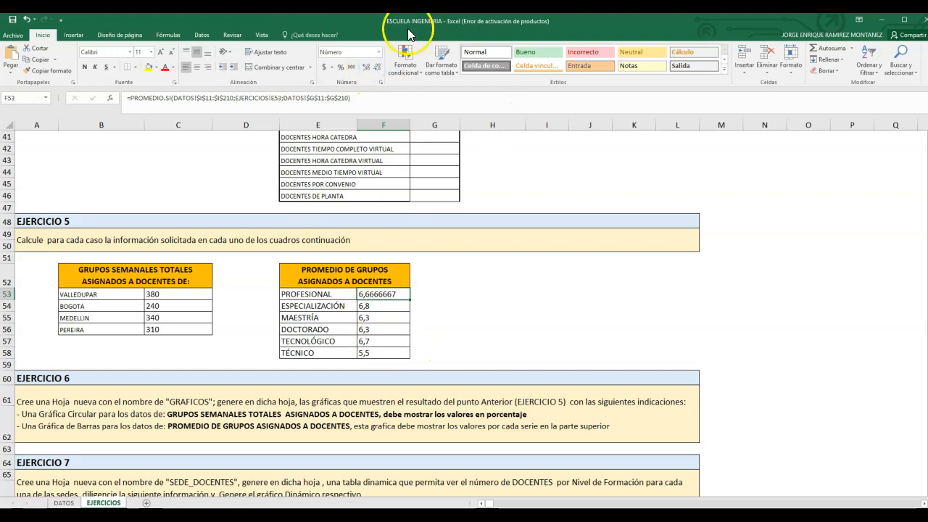
left_click(366, 67)
left_click(377, 68)
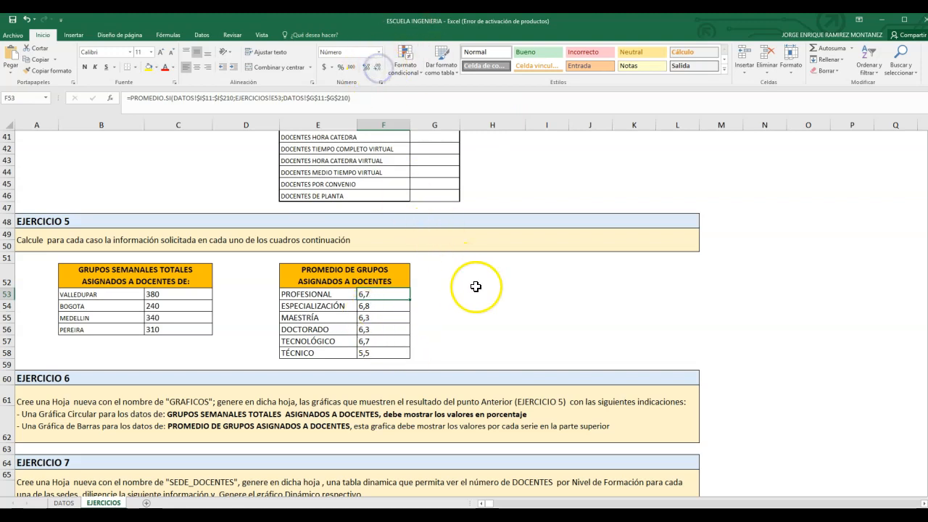
scroll(471, 341, "down", 4)
scroll(468, 286, "up", 2)
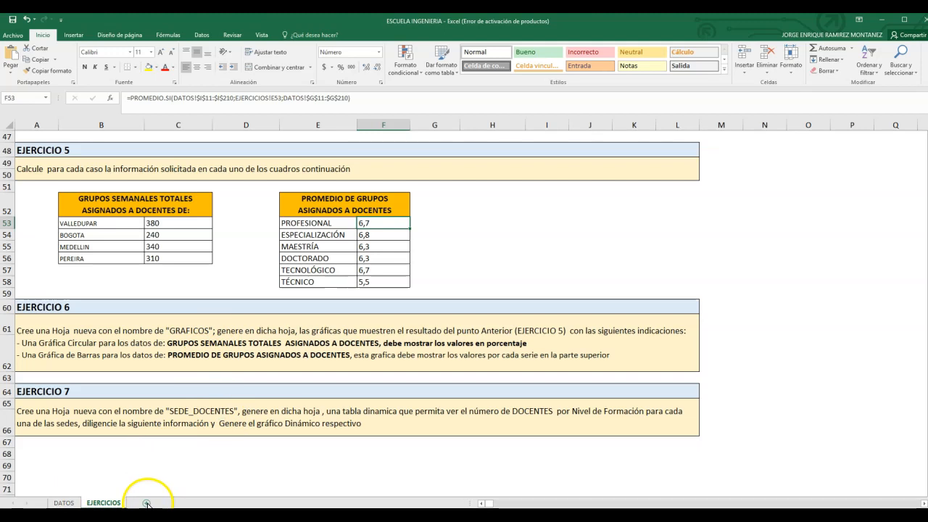
Step: Add a new worksheet after EJERCICIOS and name it GRAFICOS, as EJERCICIO 6 asks
left_click(147, 503)
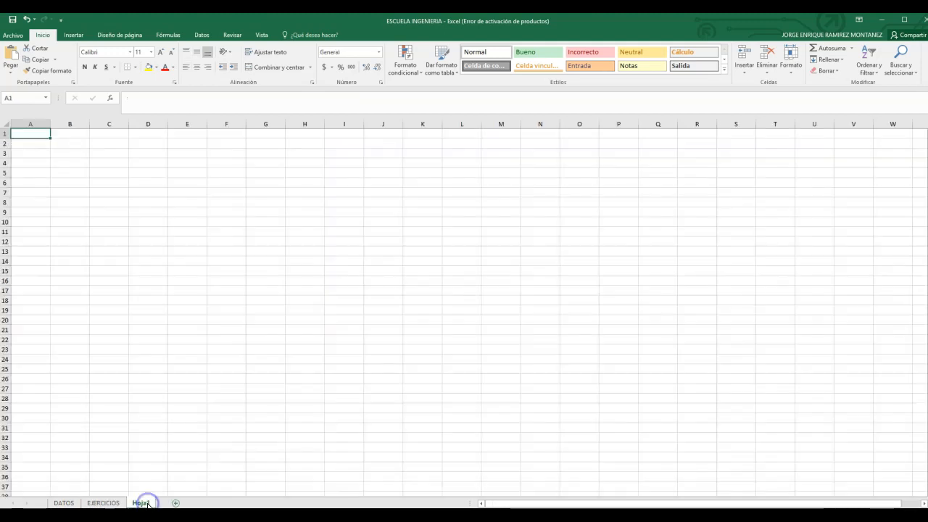
left_click(104, 502)
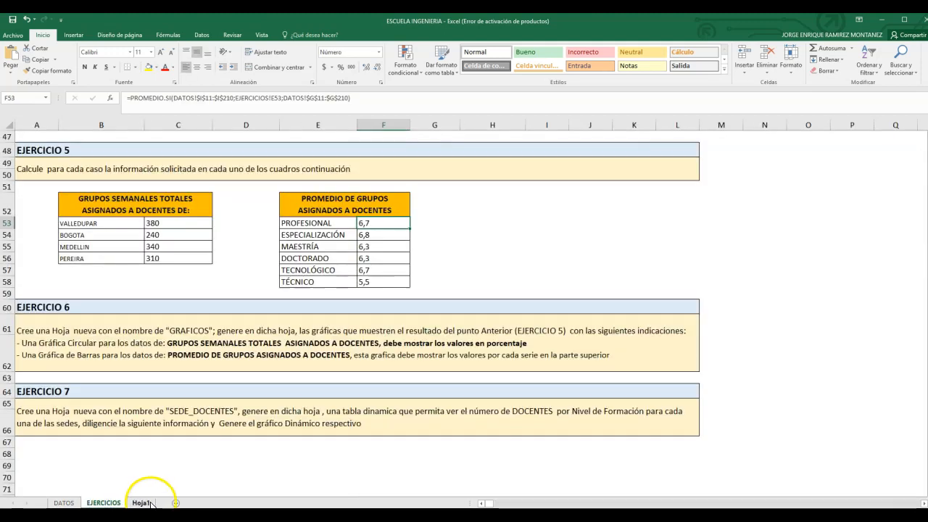
left_click(176, 330)
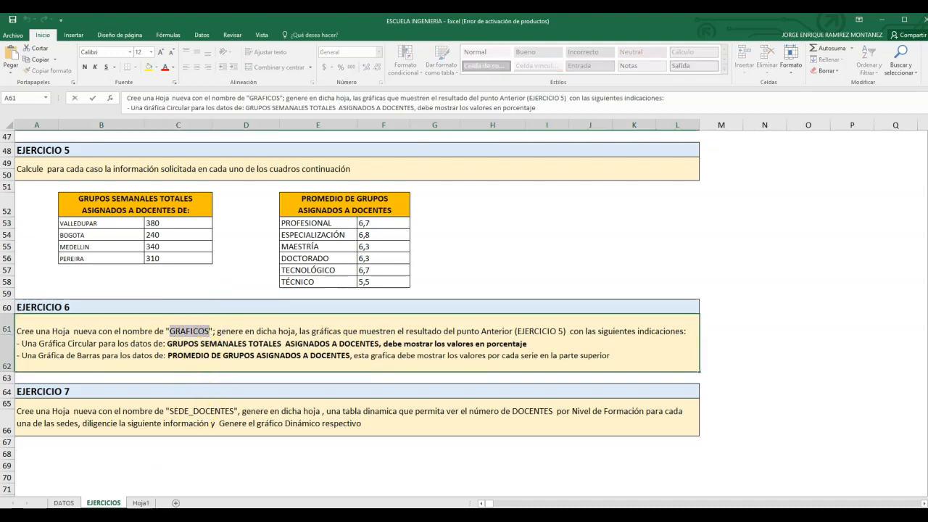
right_click(139, 502)
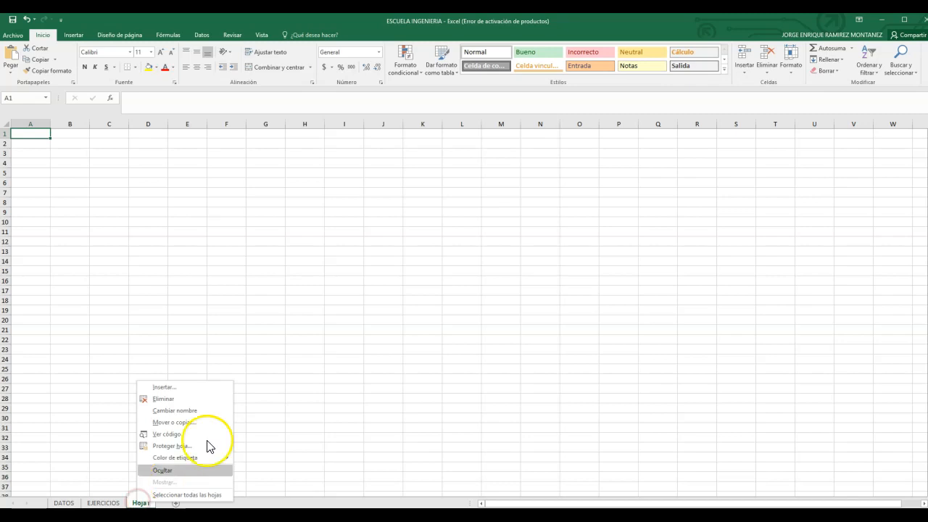
left_click(191, 410)
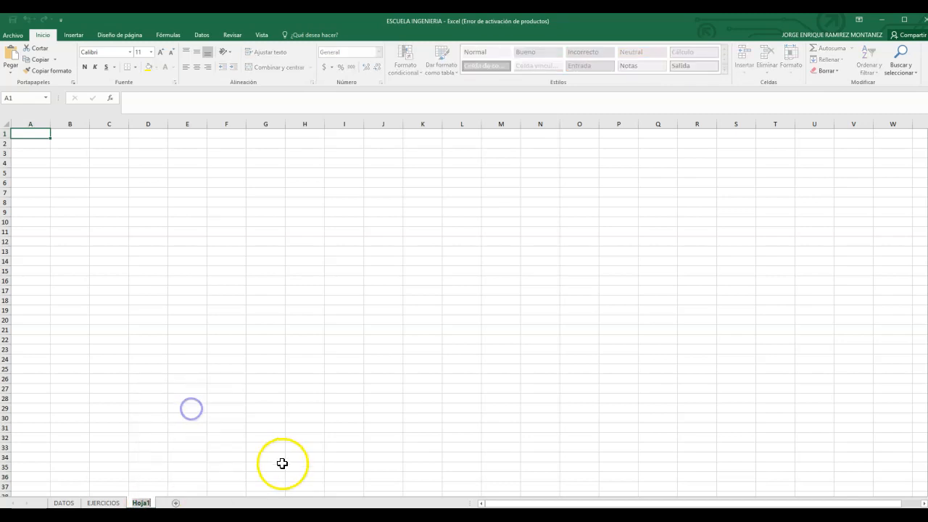
left_click(298, 359)
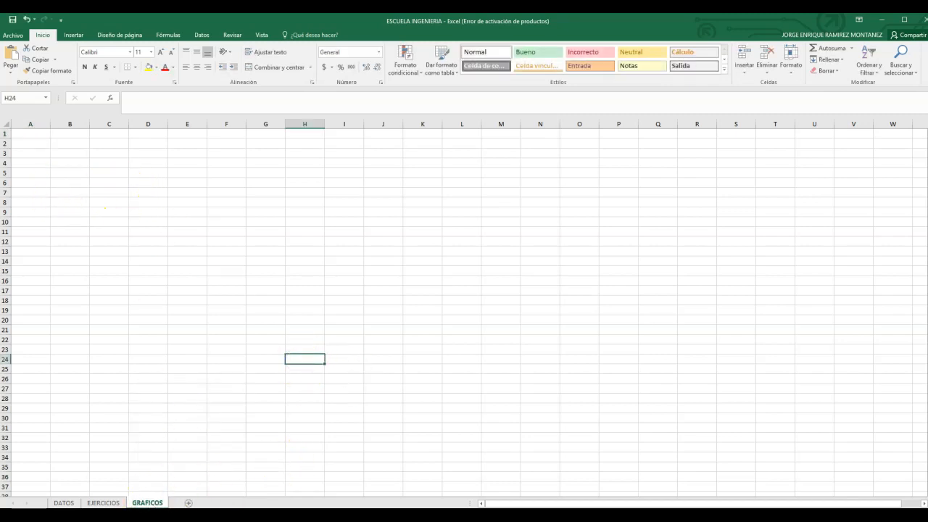
Step: Insert an empty 3D pie chart on the GRAFICOS sheet
left_click(105, 502)
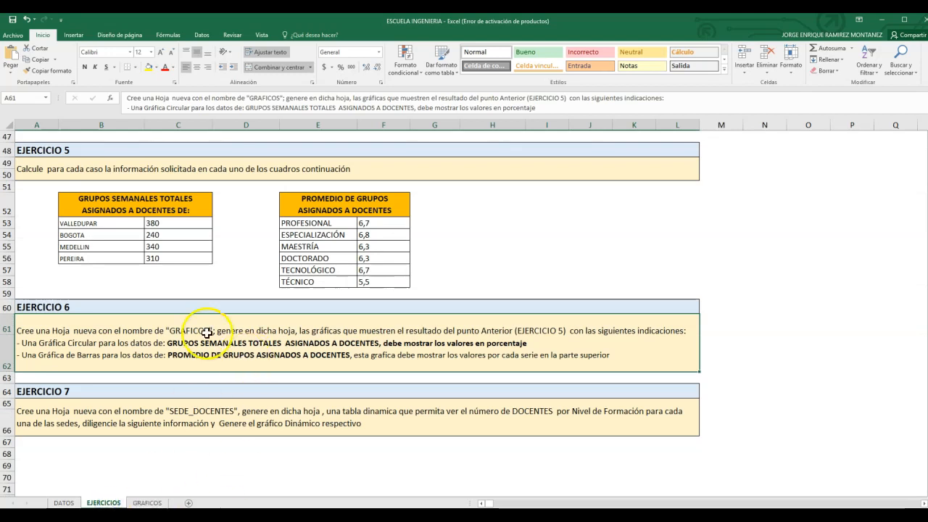
left_click(148, 502)
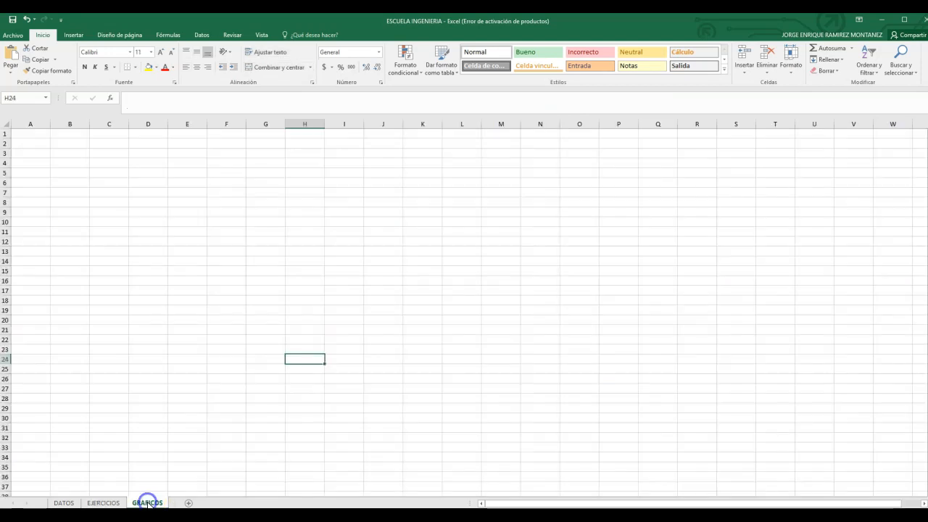
left_click(77, 34)
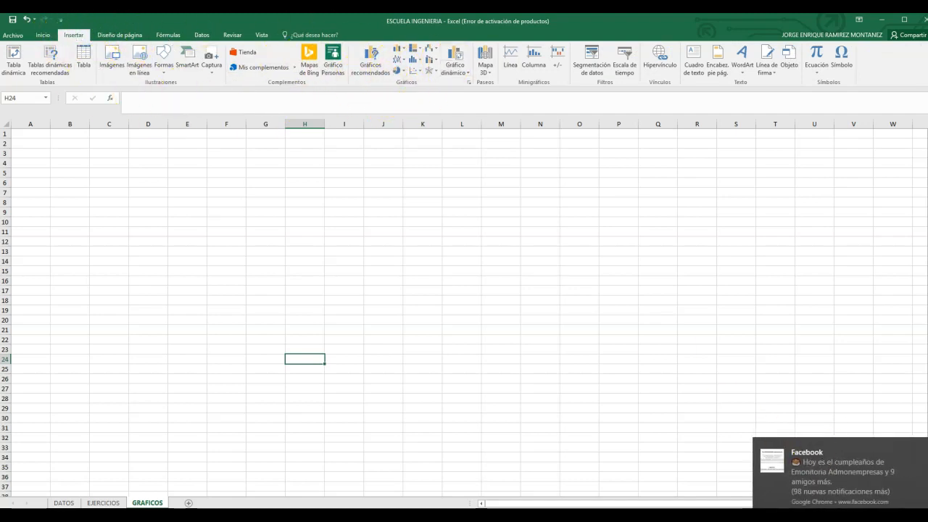
left_click(917, 446)
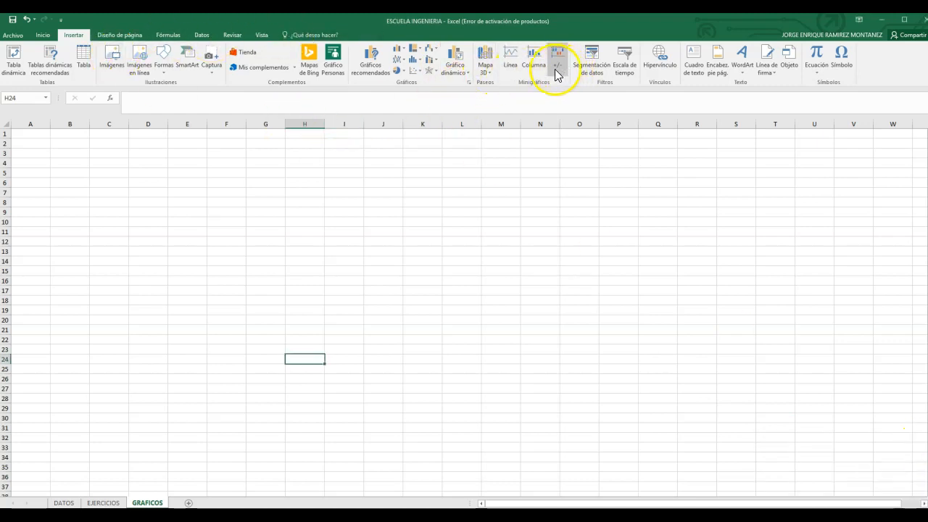
left_click(407, 73)
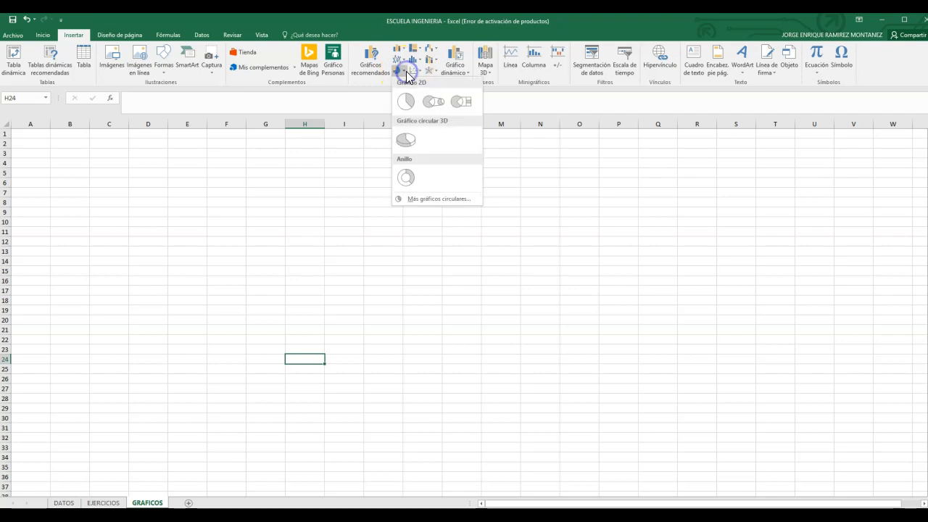
left_click(417, 152)
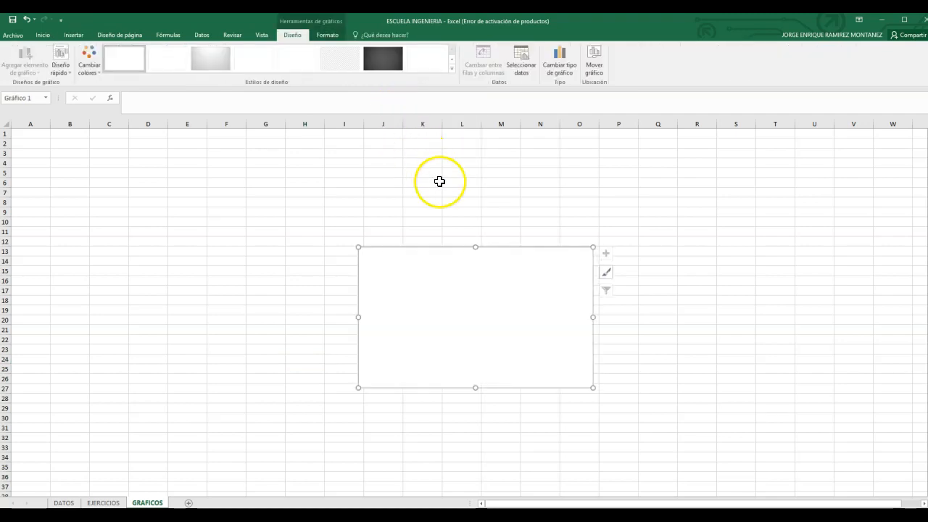
Step: Set the pie chart's data range to =EJERCICIOS!$B$52:$C$56, the weekly group totals table
right_click(537, 308)
left_click(734, 330)
left_click(540, 304)
left_click(606, 291)
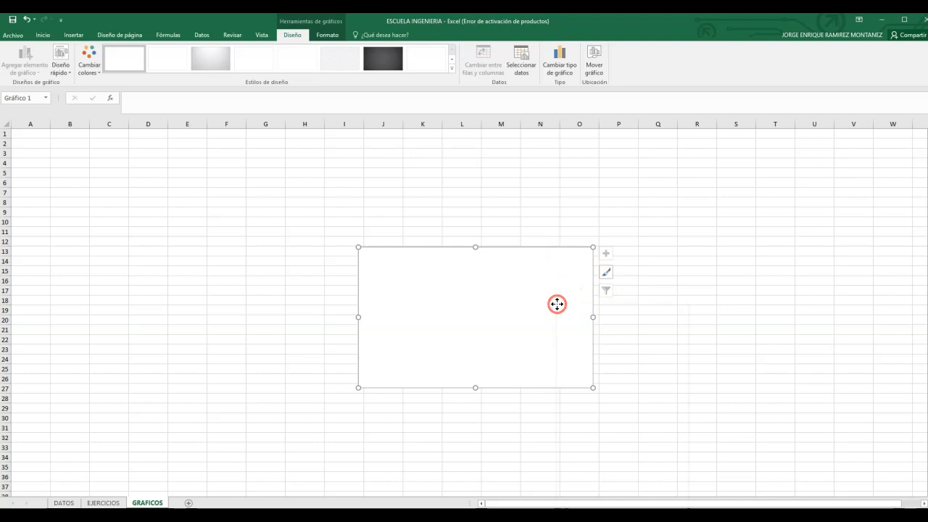
right_click(557, 303)
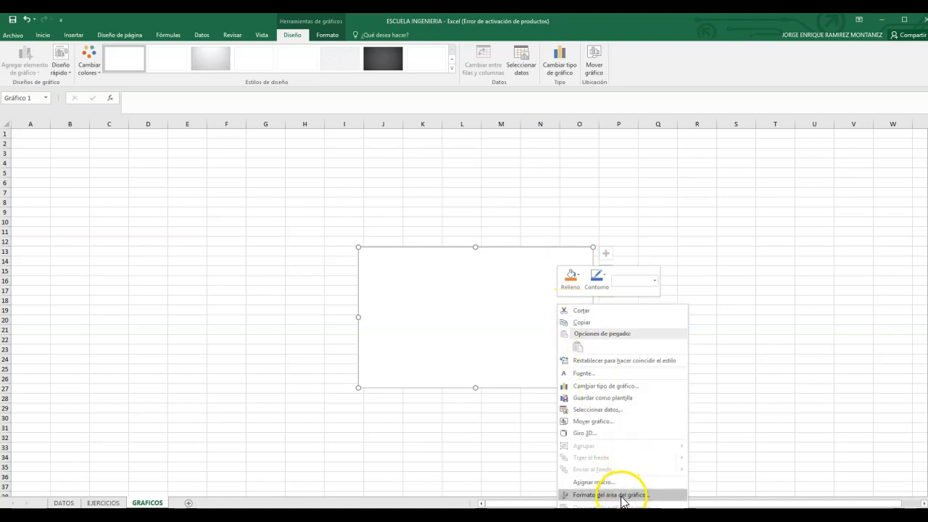
left_click(594, 411)
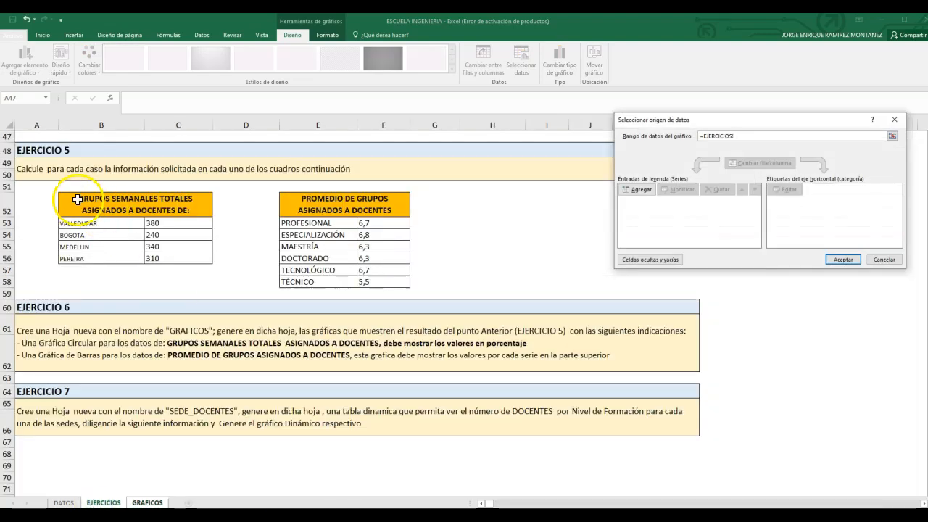
left_click_drag(78, 200, 124, 257)
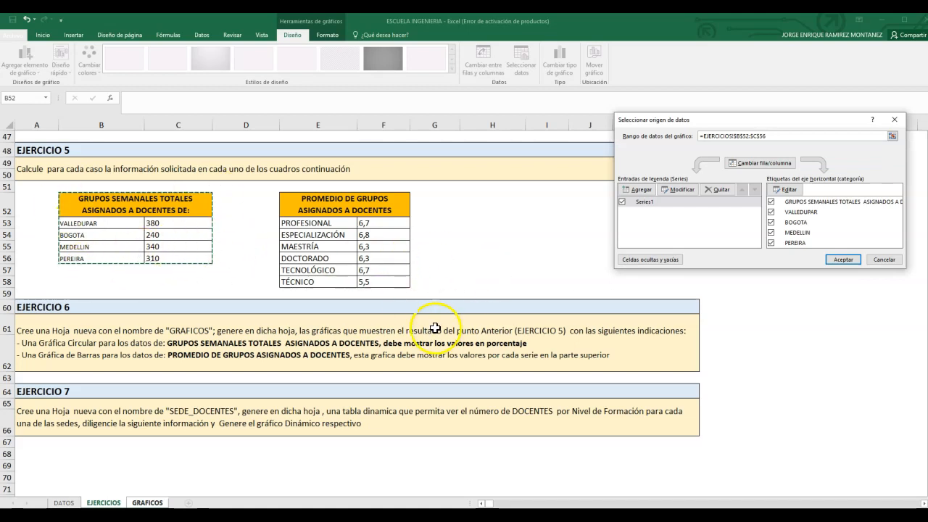
left_click(844, 259)
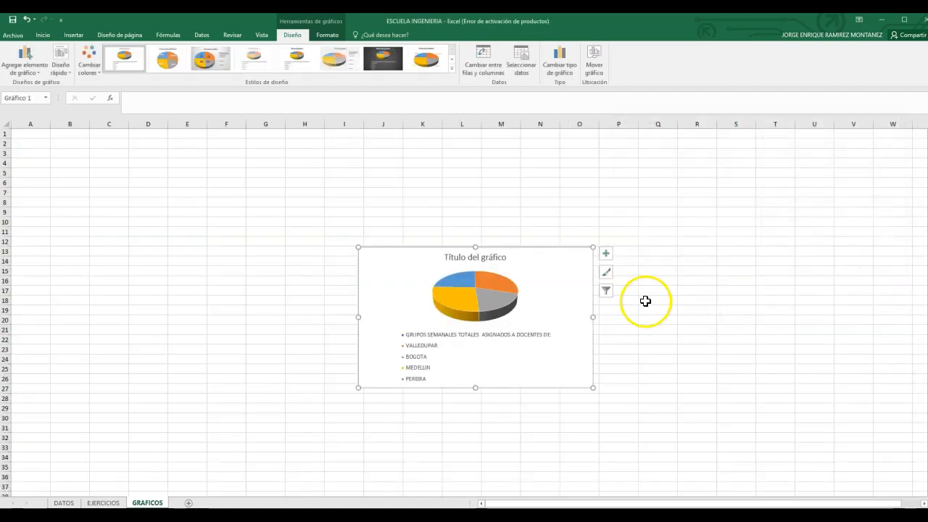
Step: Move and enlarge the pie chart to cover about B3:I21, and make its data labels show percentages instead of values
left_click_drag(561, 271, 253, 168)
left_click_drag(286, 292, 341, 333)
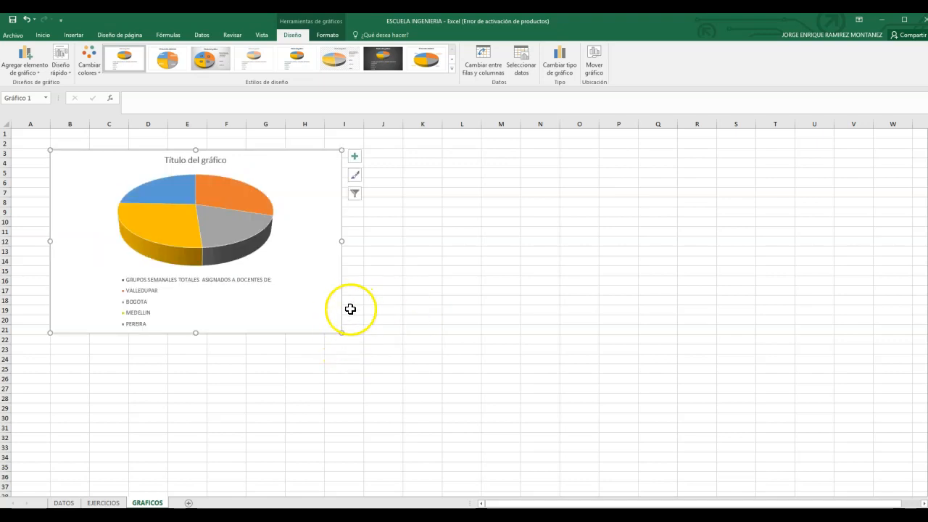
left_click(355, 156)
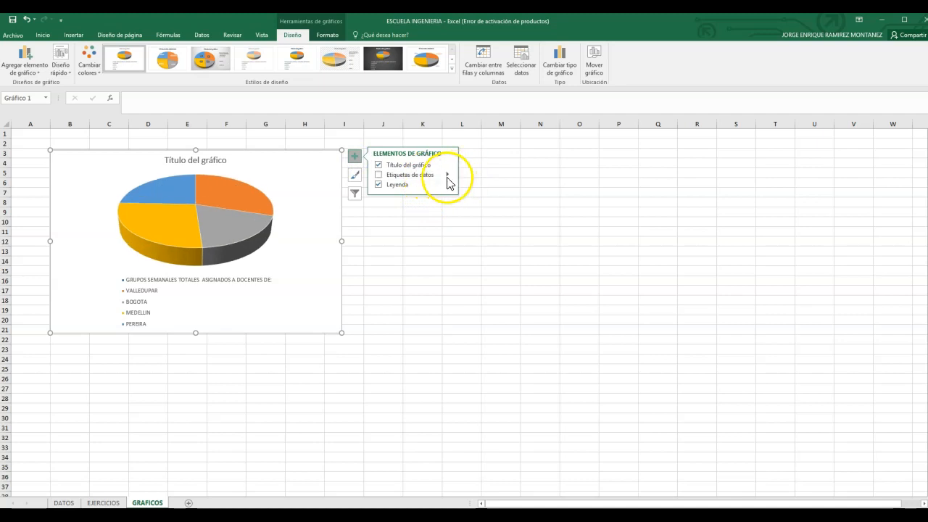
left_click(377, 177)
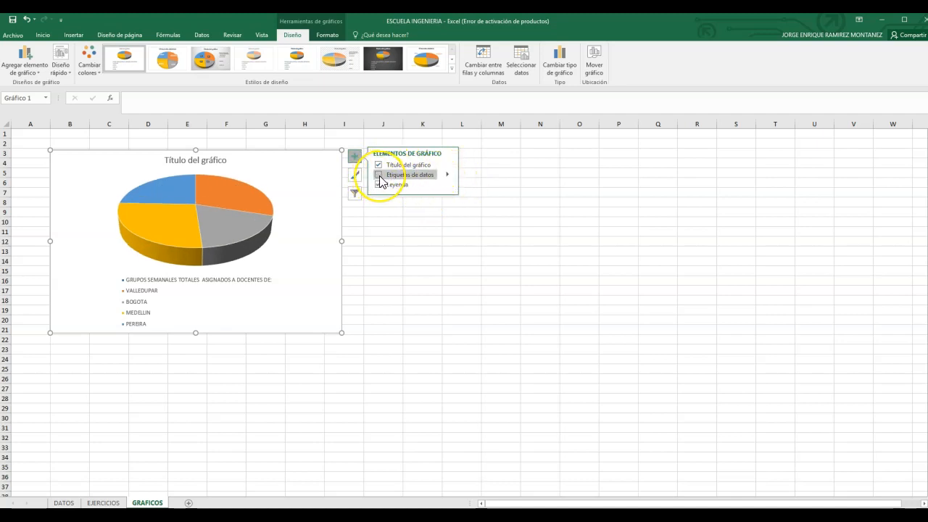
left_click(446, 176)
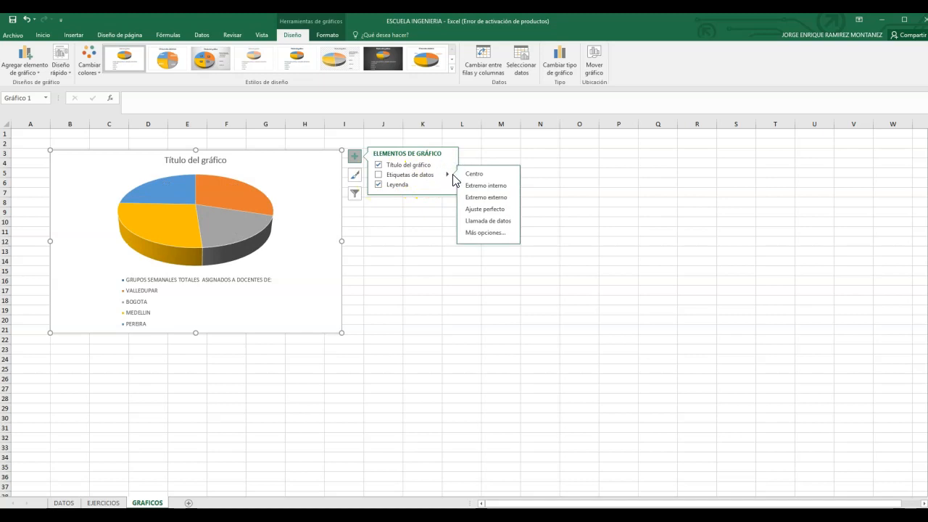
left_click(490, 234)
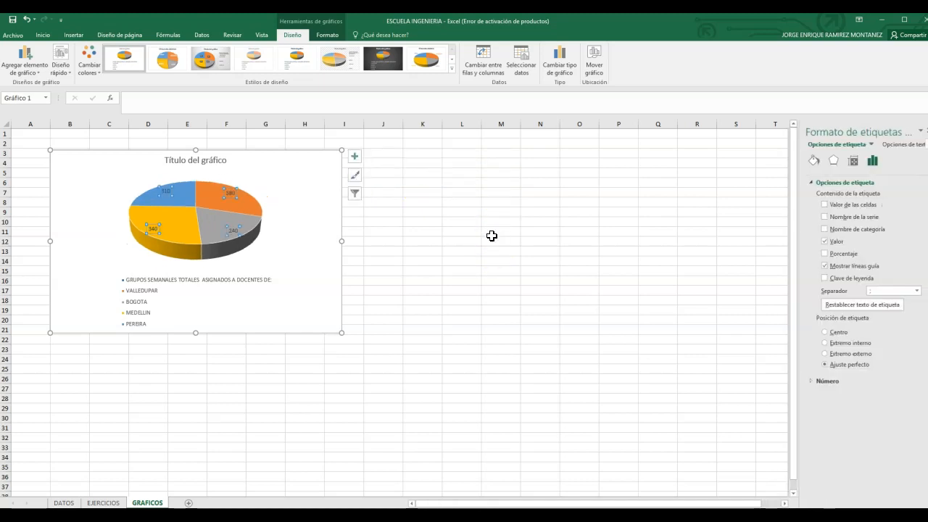
left_click(825, 254)
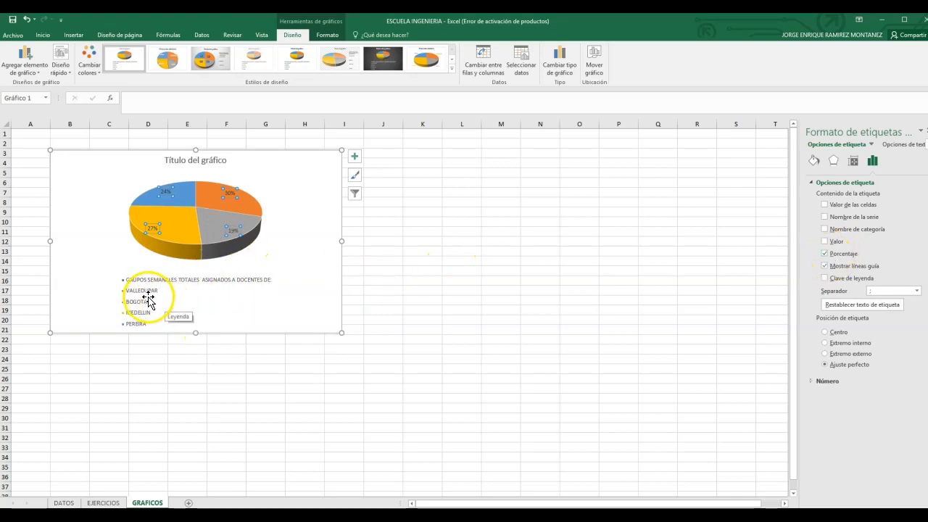
Step: Replace the pie chart's title with the heading copied from EJERCICIOS cell B52, "GRUPOS SEMANALES TOTALES ASIGNADOS A DOCENTES DE:"
left_click(201, 160)
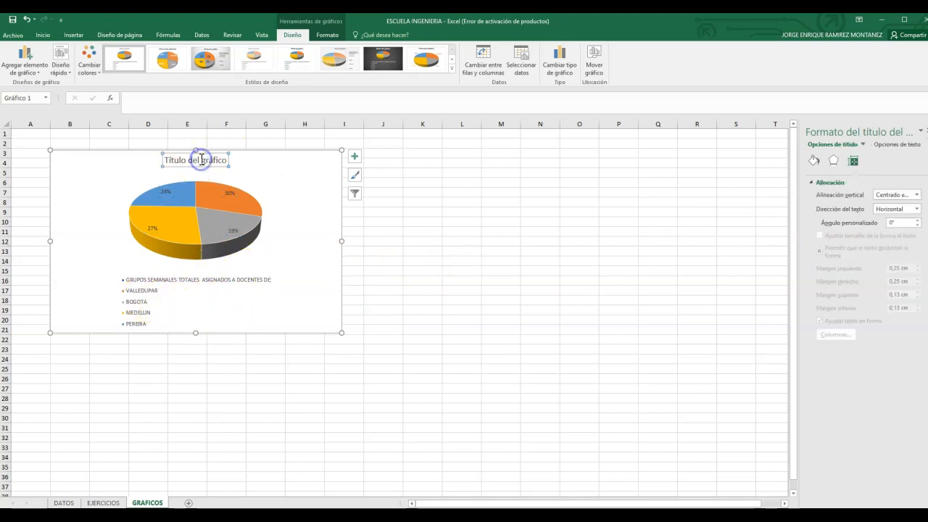
left_click(105, 503)
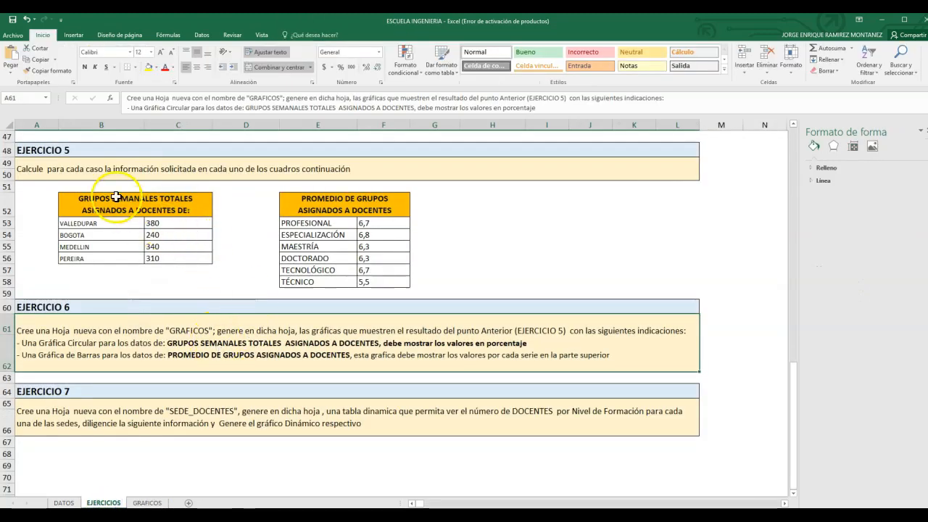
left_click(82, 203)
left_click_drag(82, 203, 195, 207)
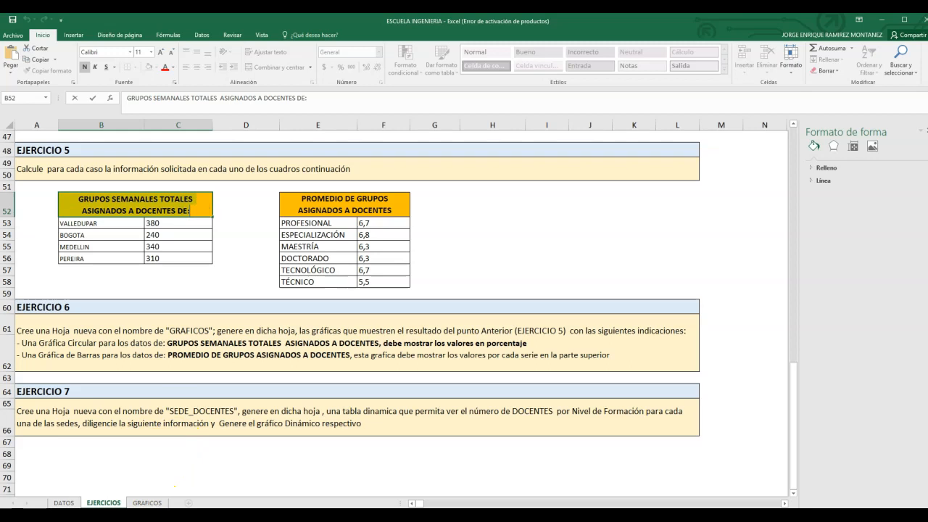
left_click(148, 503)
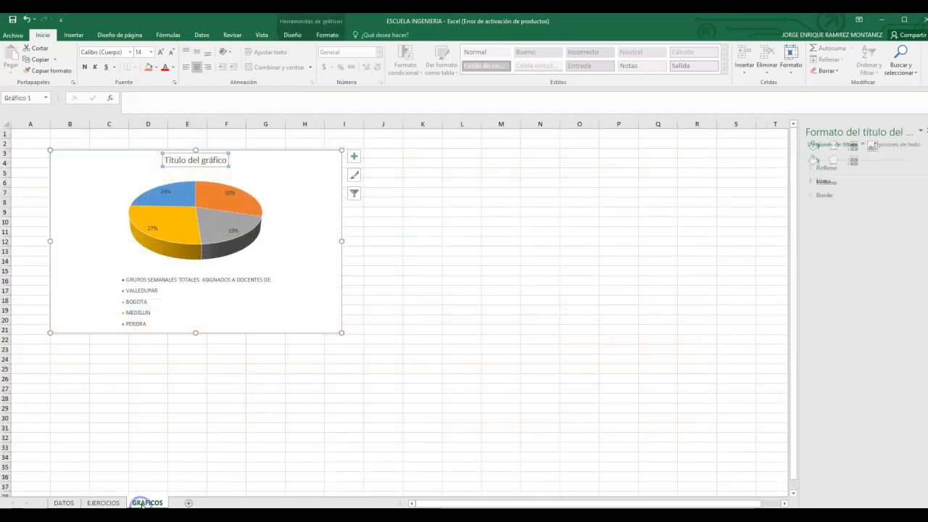
left_click(192, 284)
left_click(183, 158)
left_click_drag(166, 161, 185, 161)
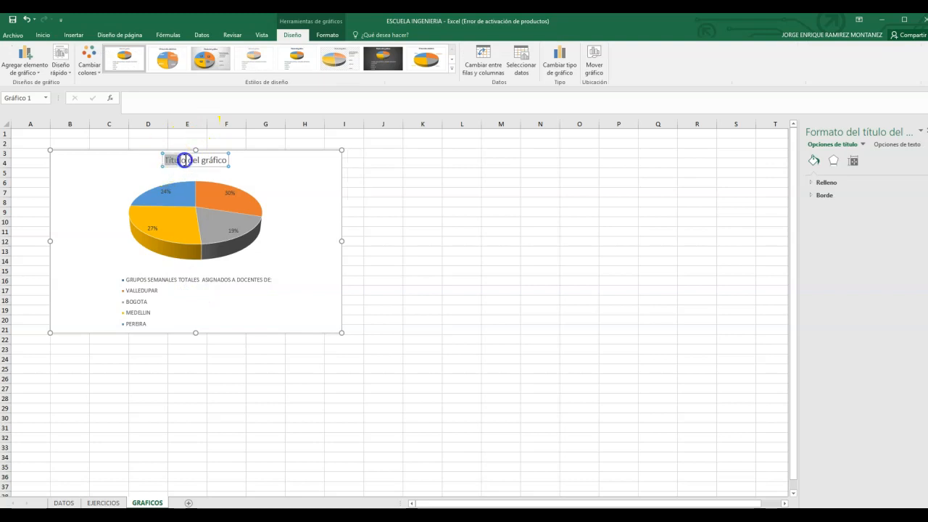
type("GRUPOS SEMANALES TOTALES  ASIGNADOS A DOCENTES DE:")
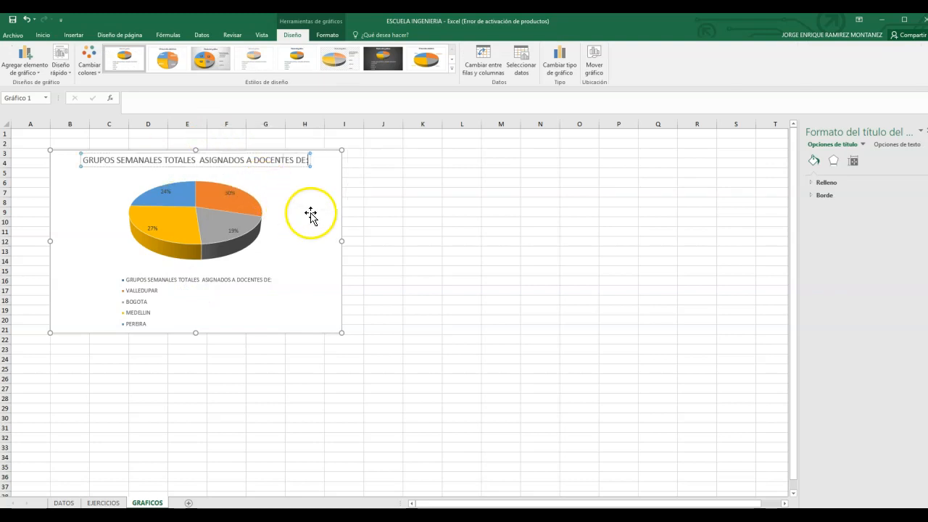
left_click(323, 225)
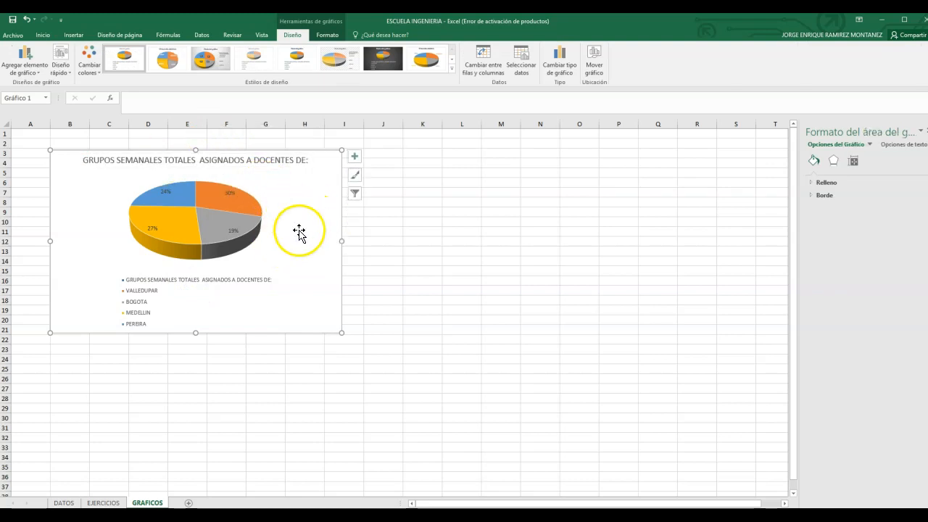
Step: Remove the trailing "DE:" from the pie chart's title so it reads "GRUPOS SEMANALES TOTALES ASIGNADOS A DOCENTES"
left_click(305, 160)
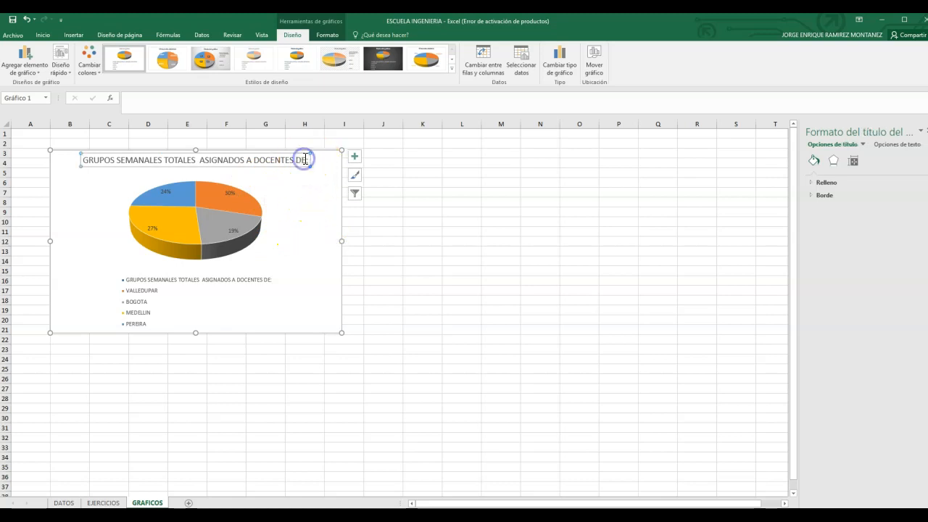
key("BackSpace")
key("BackSpace")
key("BackSpace")
key("BackSpace")
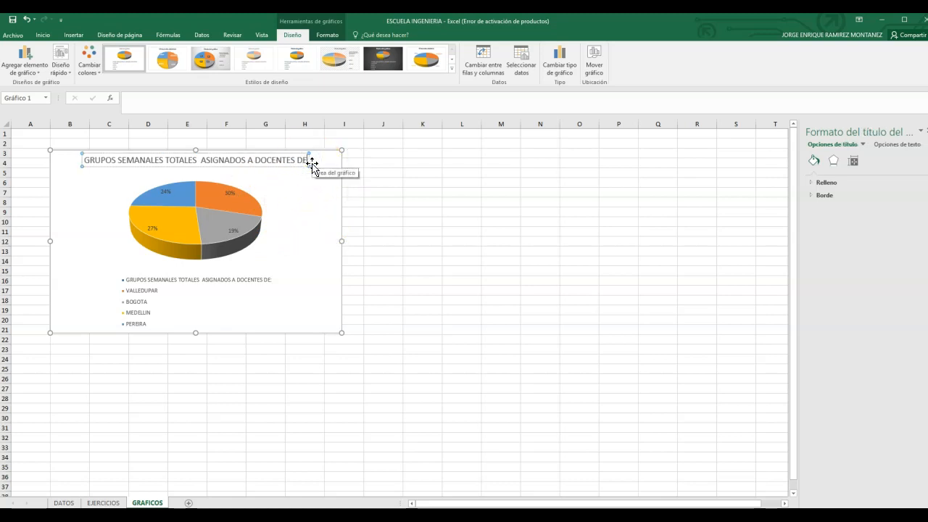
Step: Delete the "GRUPOS SEMANALES TOTALES ASIGNADOS A DOCENTES DE:" entry from the pie chart's legend, keeping the city entries
left_click(255, 290)
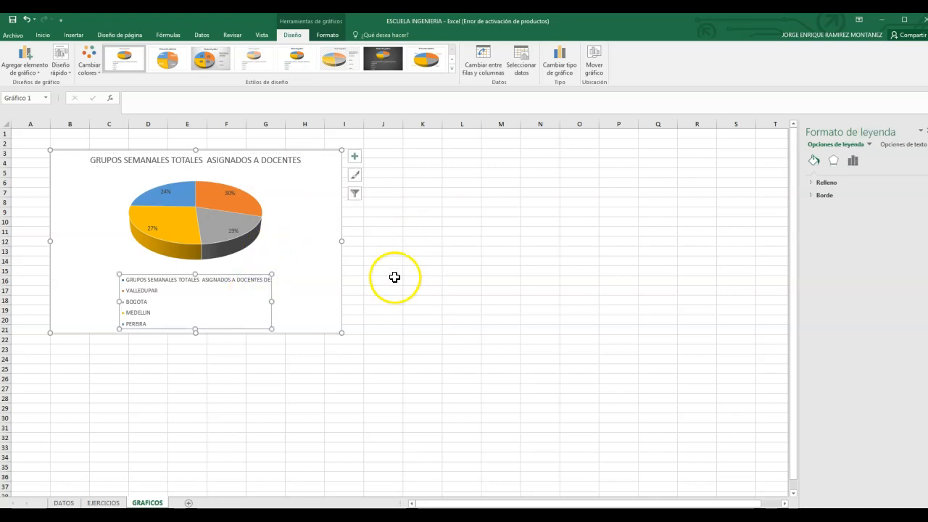
left_click(141, 280)
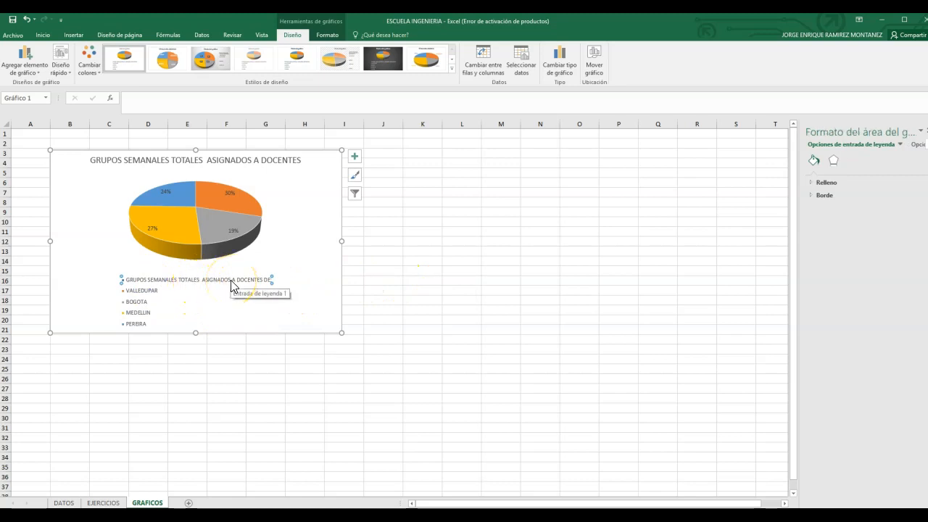
key("Delete")
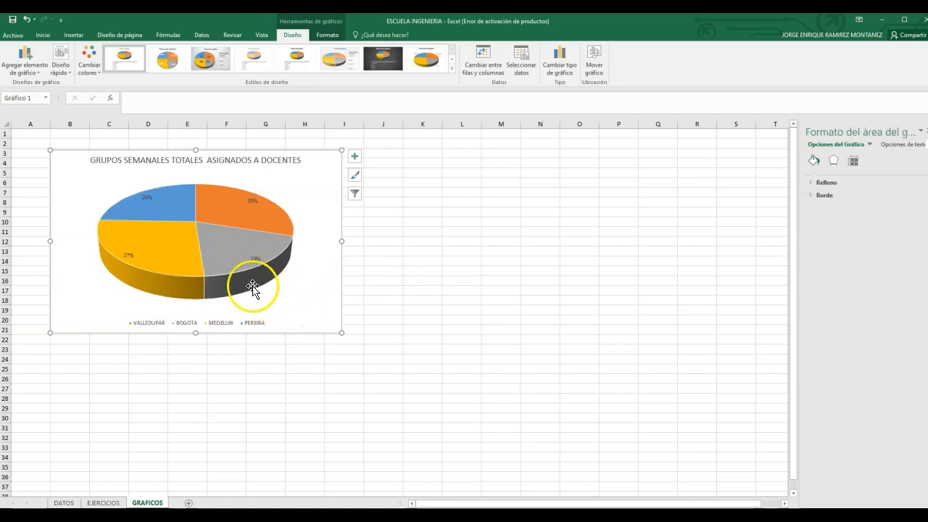
Step: Insert an empty 2-D clustered column chart on the GRAFICOS sheet and place it beside the pie chart at about J3:O17
left_click(165, 254)
left_click(426, 290)
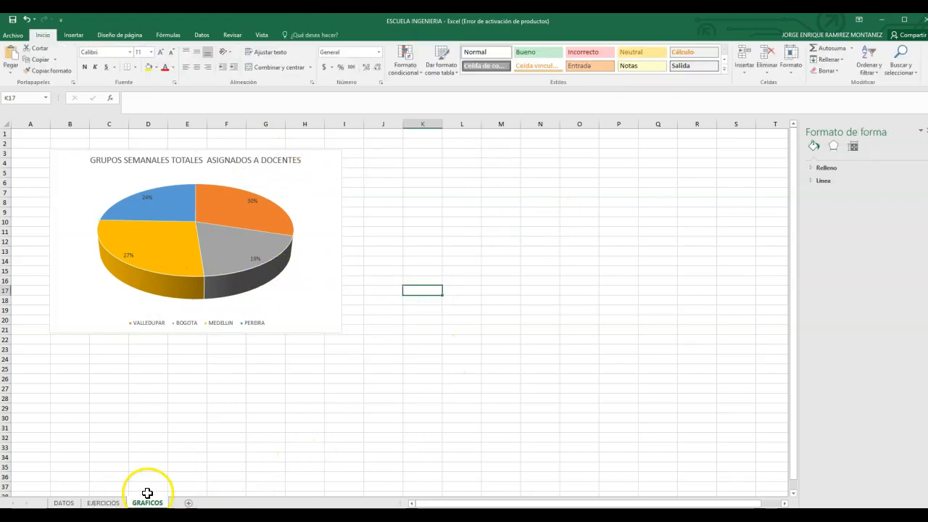
left_click(103, 502)
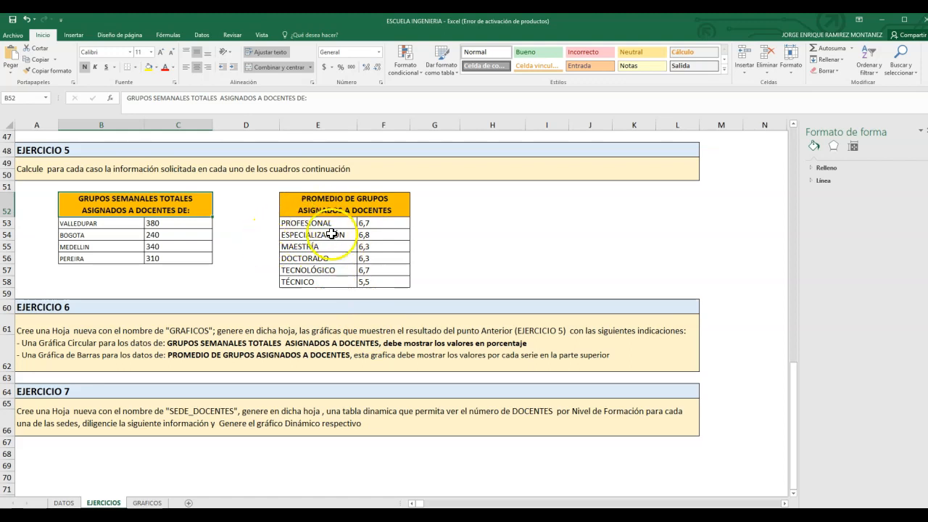
left_click_drag(310, 224, 389, 282)
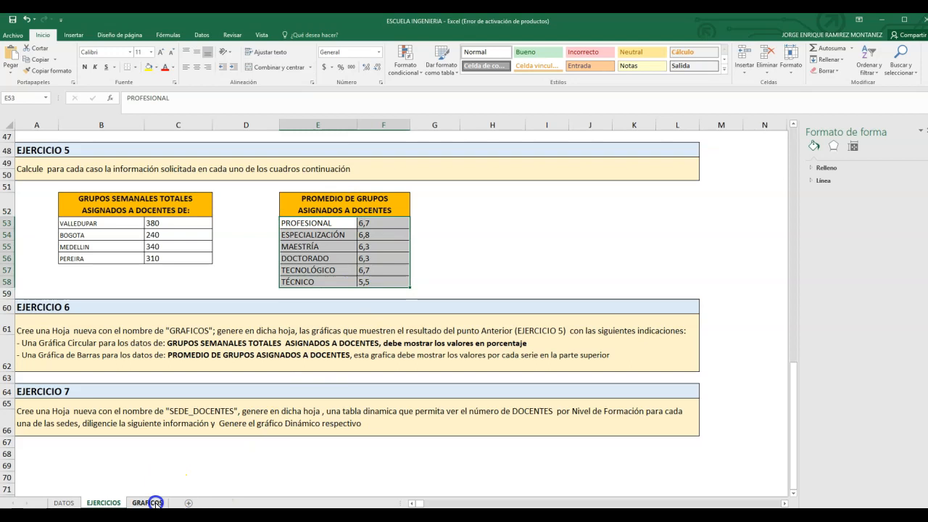
left_click(149, 502)
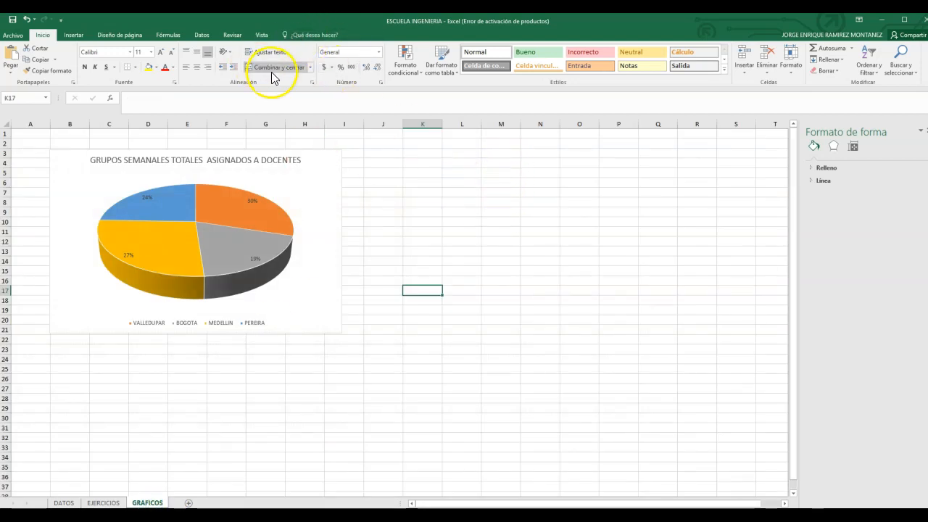
left_click(75, 35)
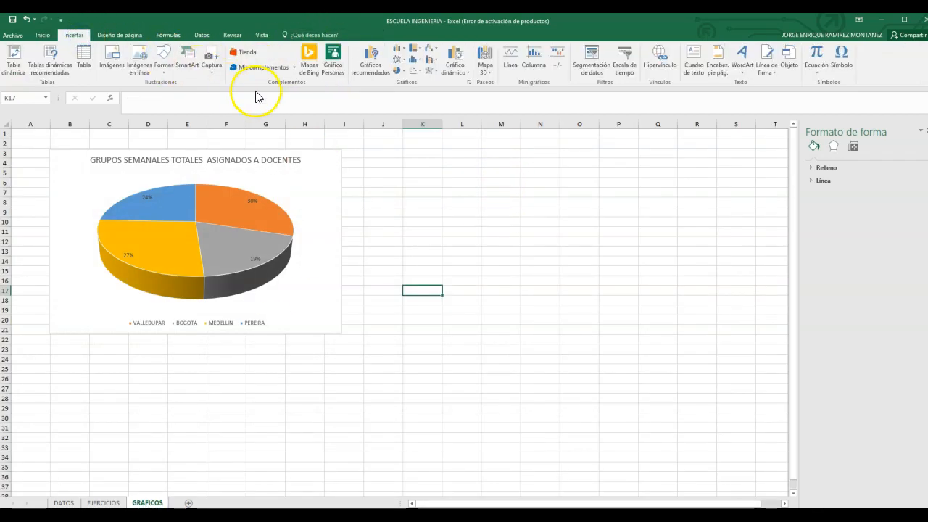
left_click(401, 51)
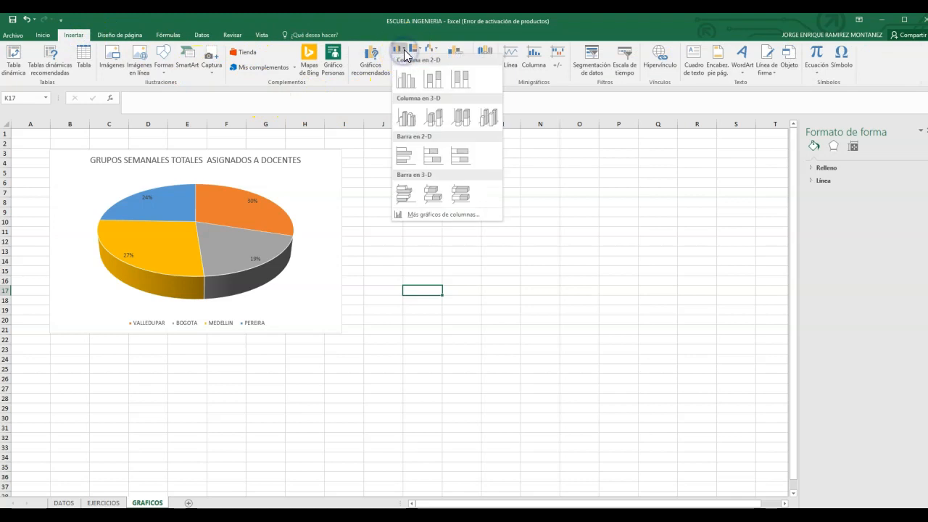
left_click(405, 81)
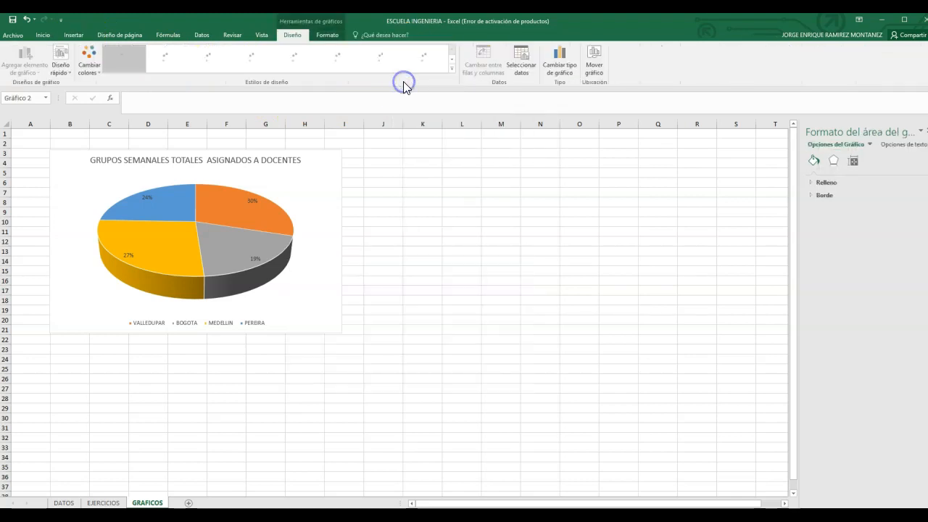
left_click_drag(465, 296, 540, 197)
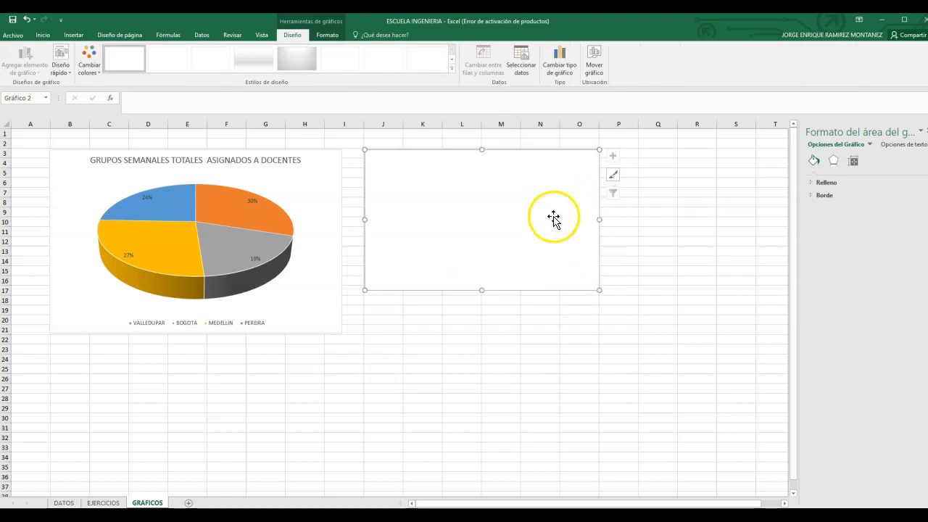
Step: Set the column chart's data range to E53:F58 of the EJERCICIOS sheet, and move the chart down two rows
right_click(549, 220)
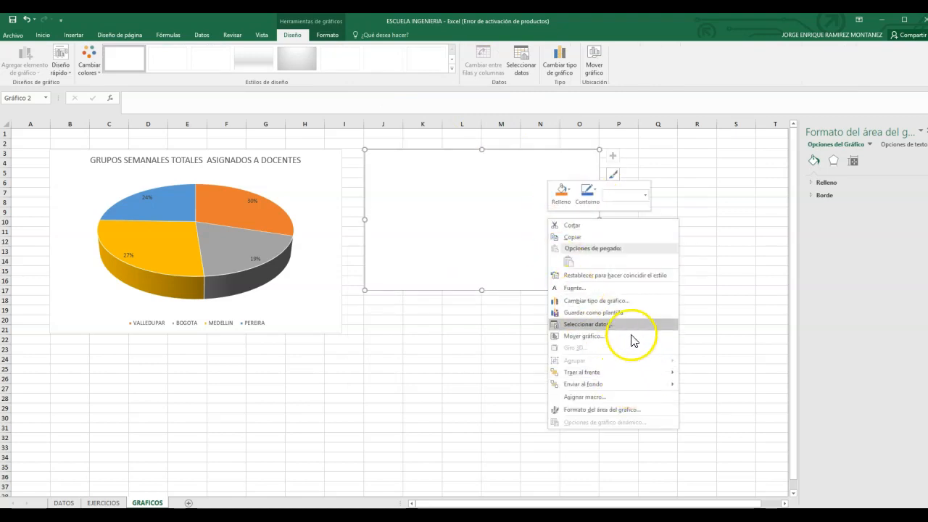
left_click(611, 325)
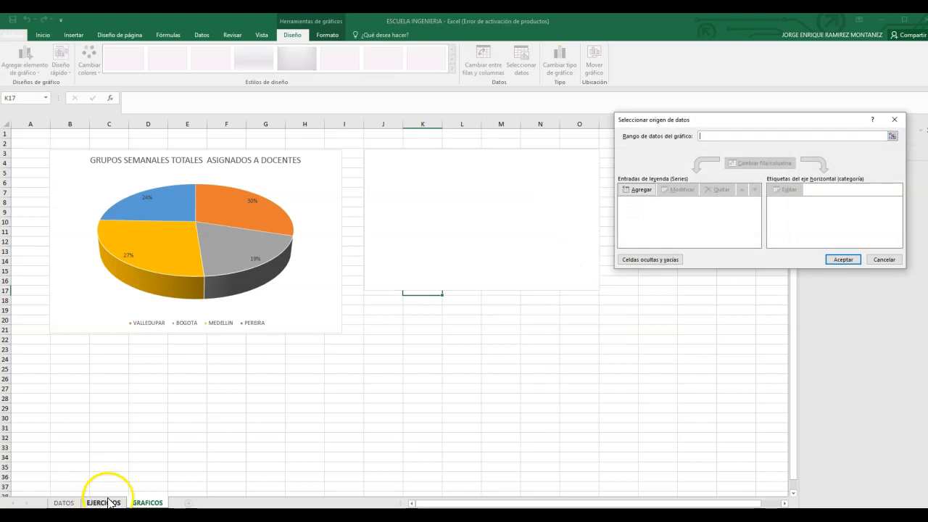
left_click(109, 502)
left_click_drag(303, 222, 382, 278)
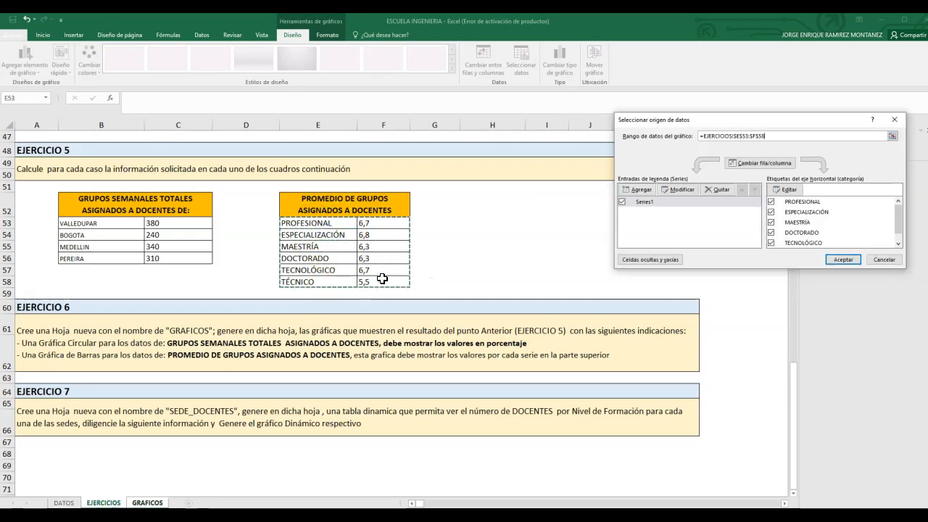
key("Return")
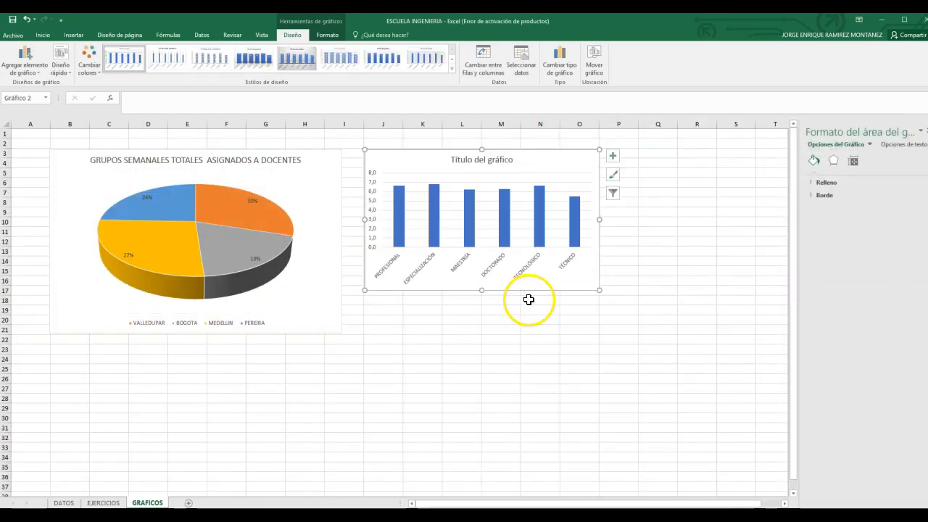
left_click_drag(555, 164, 555, 183)
Step: Replace the column chart's title with the heading copied from EJERCICIOS cell E52, "PROMEDIO DE GRUPOS ASIGNADOS A DOCENTES"
left_click(116, 503)
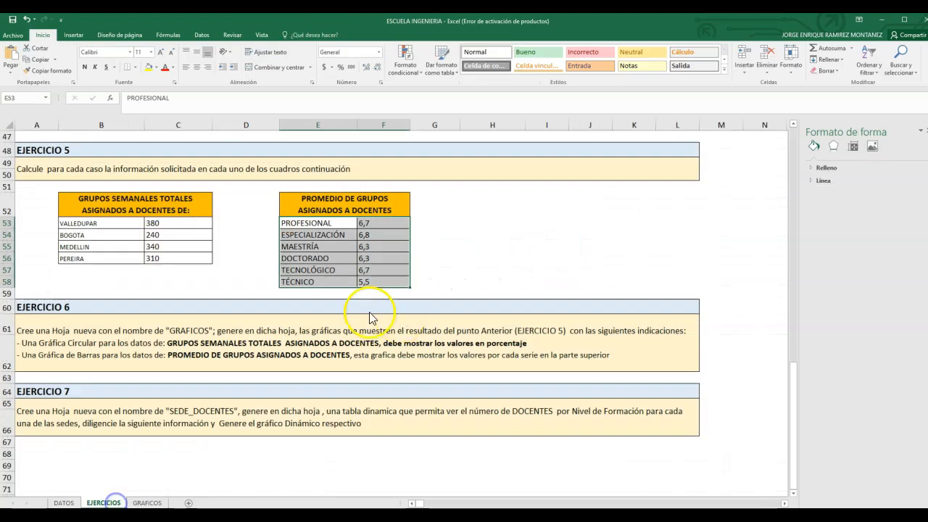
left_click(382, 211)
left_click(312, 198)
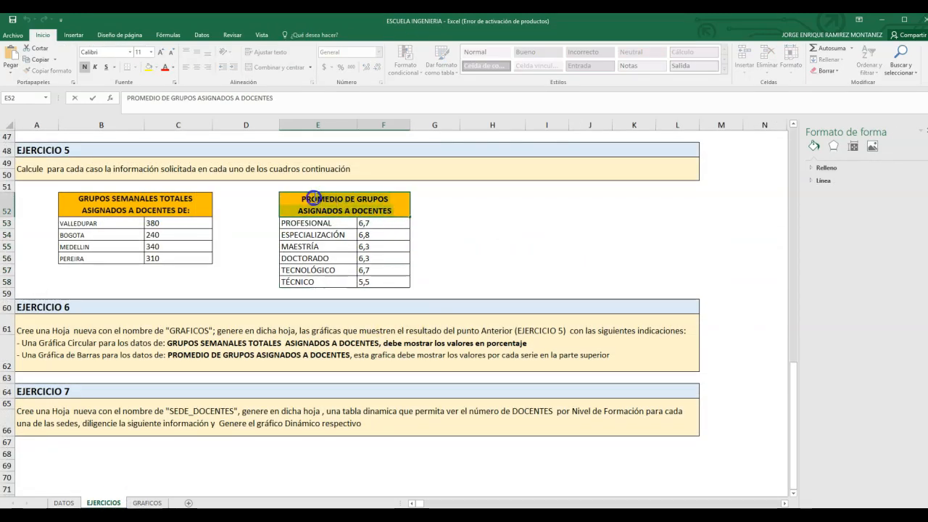
left_click(145, 503)
left_click(495, 181)
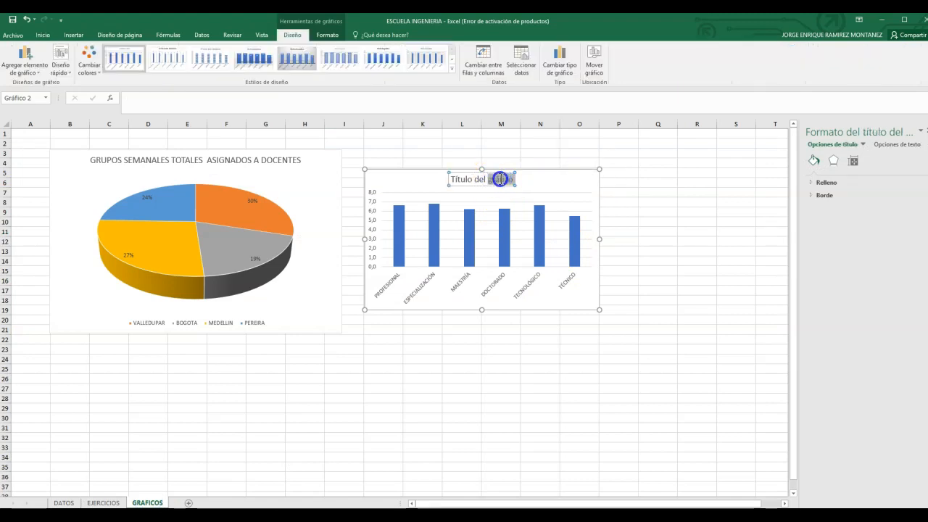
key("BackSpace")
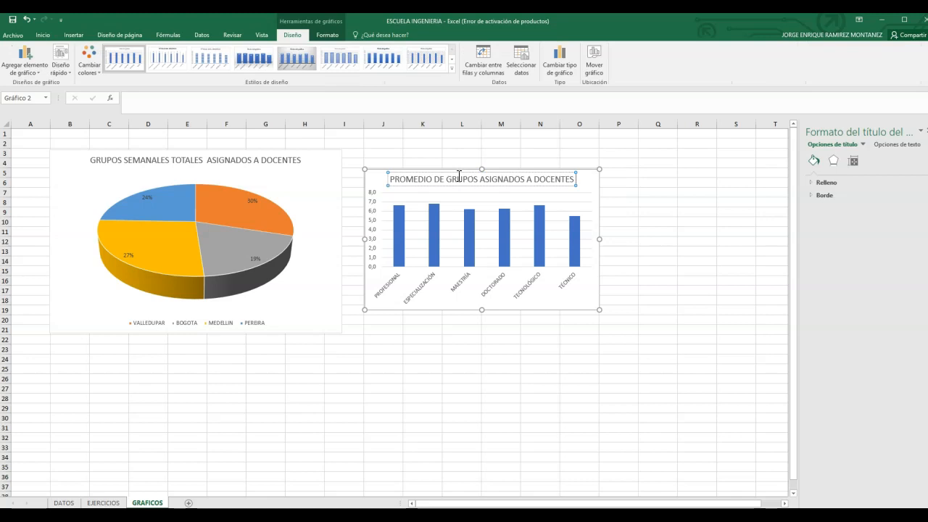
left_click(586, 303)
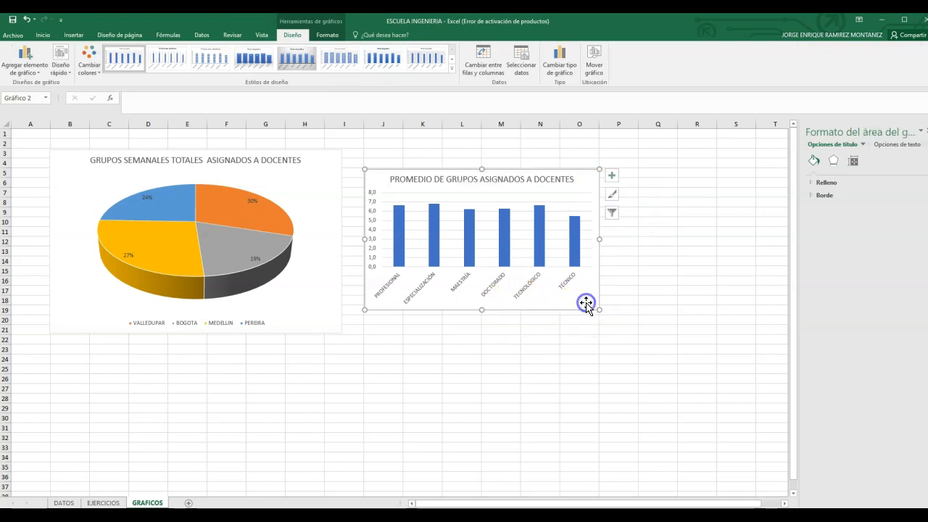
Step: Add data labels above the columns of the PROMEDIO DE GRUPOS ASIGNADOS A DOCENTES chart
left_click(614, 177)
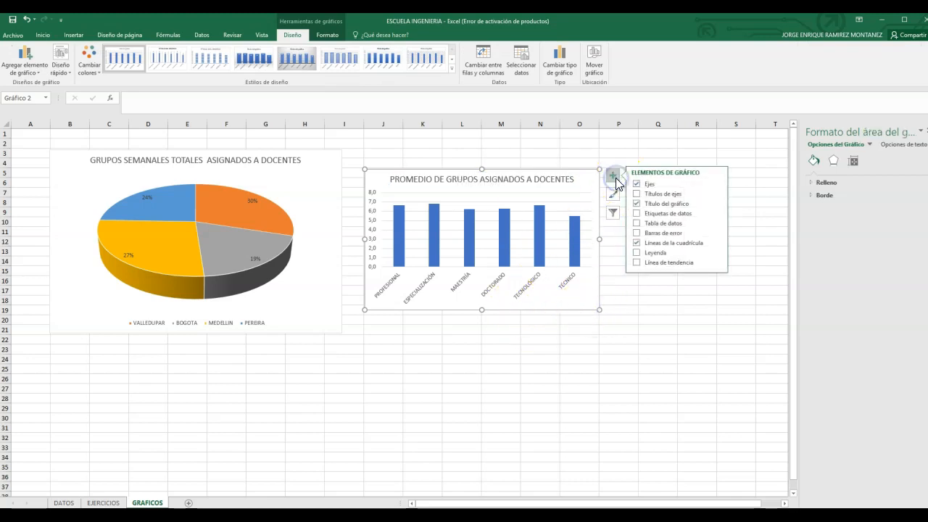
left_click(669, 215)
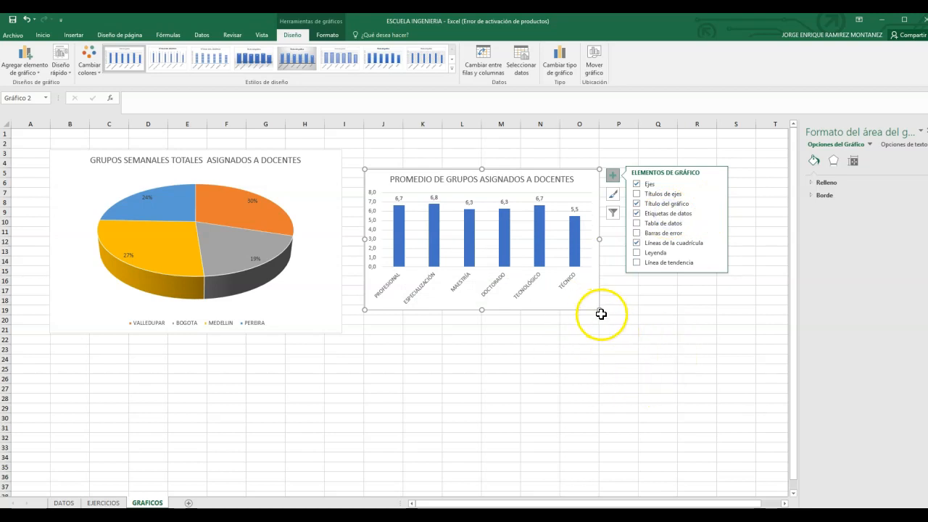
left_click(612, 338)
left_click(593, 303)
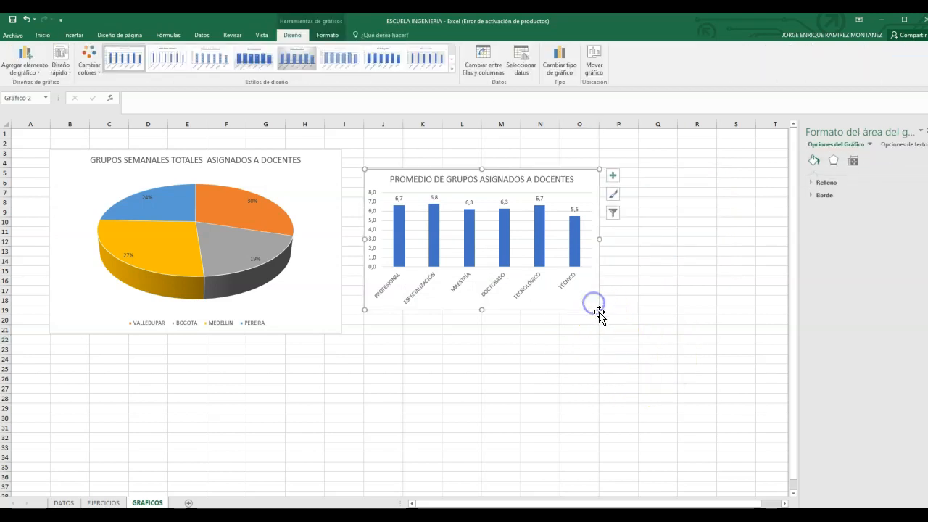
left_click_drag(601, 311, 674, 334)
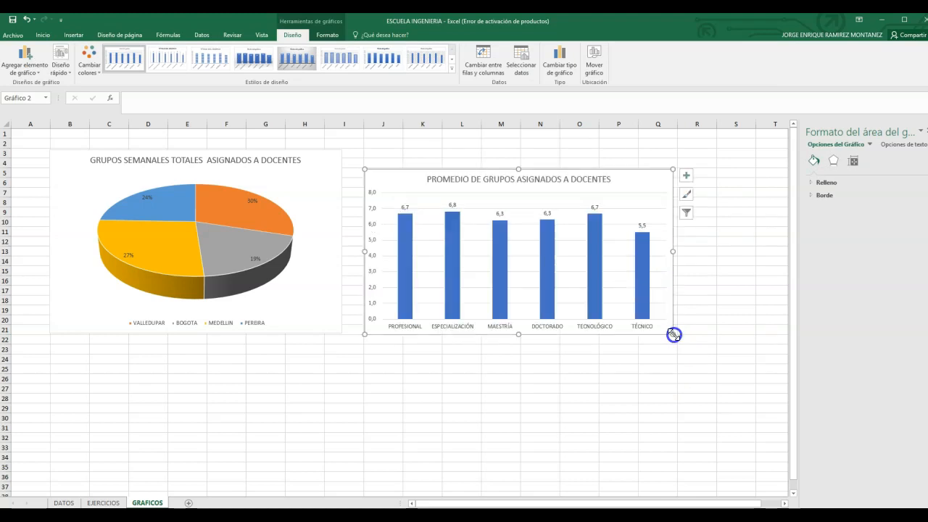
left_click_drag(667, 269, 656, 242)
left_click(729, 290)
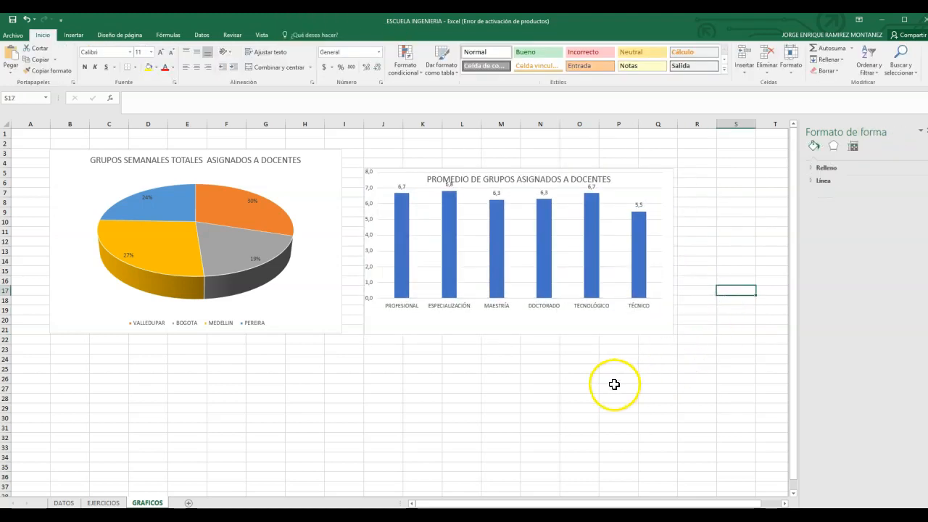
key("ctrl+z")
key("ctrl+z")
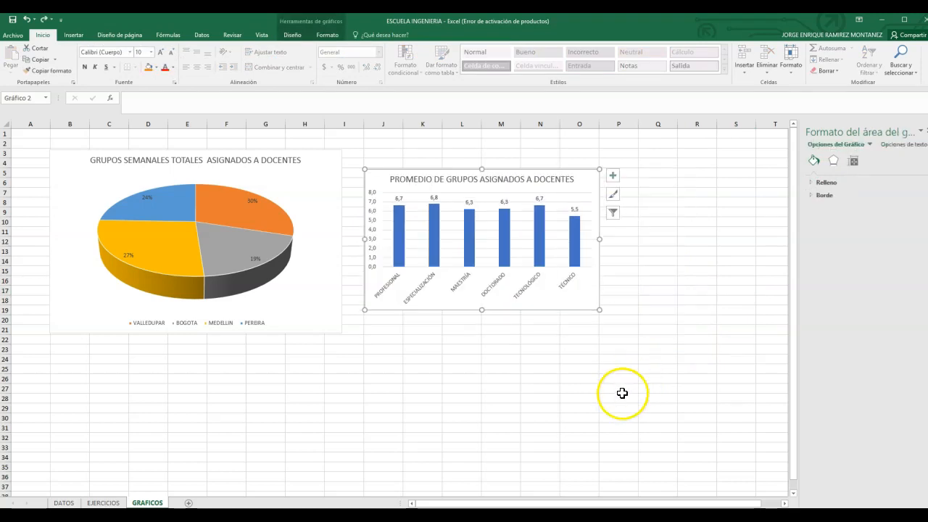
Step: Enlarge the column chart and align it with the top of the pie chart, covering about J3:Q20
left_click_drag(598, 309, 674, 345)
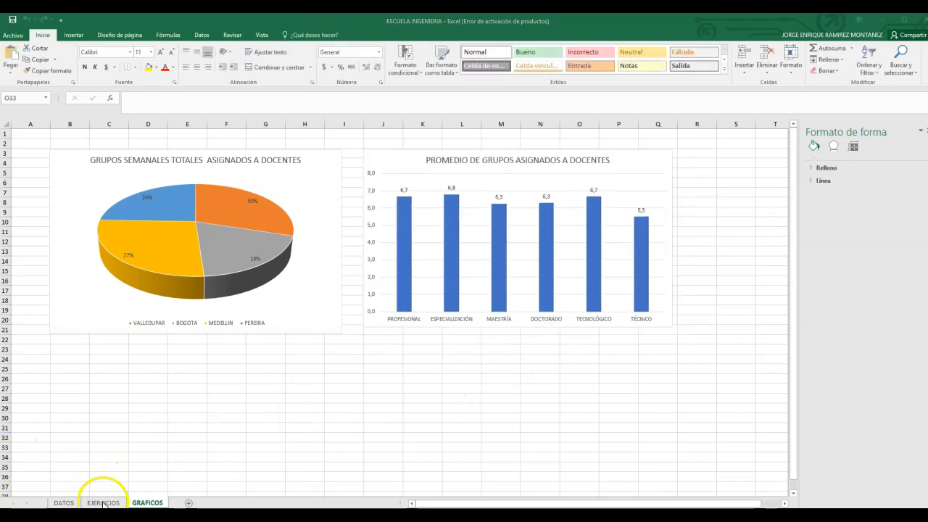
Step: Read the EJERCICIO 7 instructions in EJERCICIOS cell A65 and copy the sheet name "SEDE_DOCENTES" from them
left_click(104, 503)
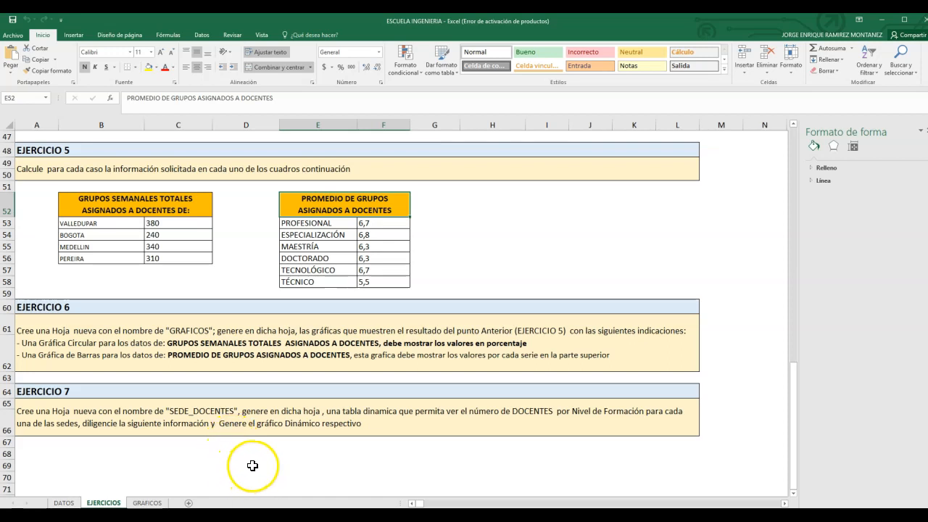
left_click(30, 414)
double_click(26, 414)
left_click_drag(20, 412, 341, 435)
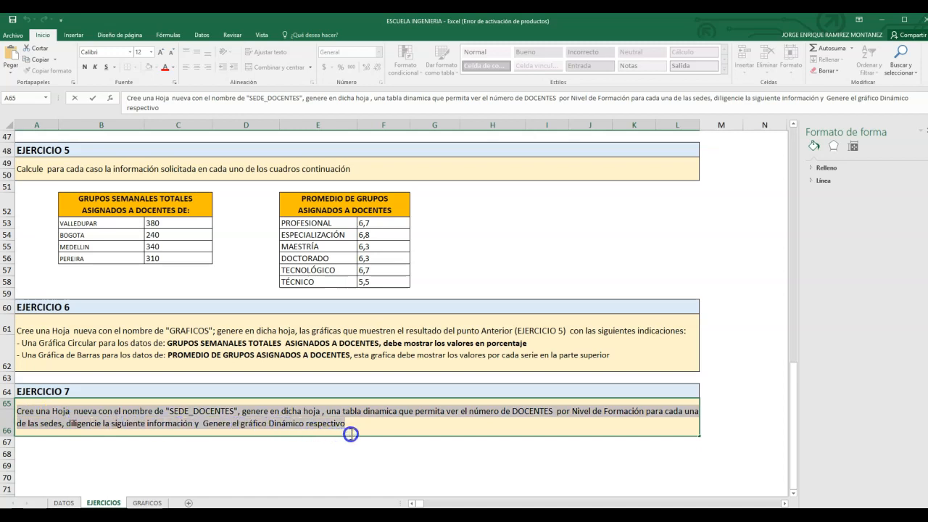
left_click_drag(398, 431, 375, 436)
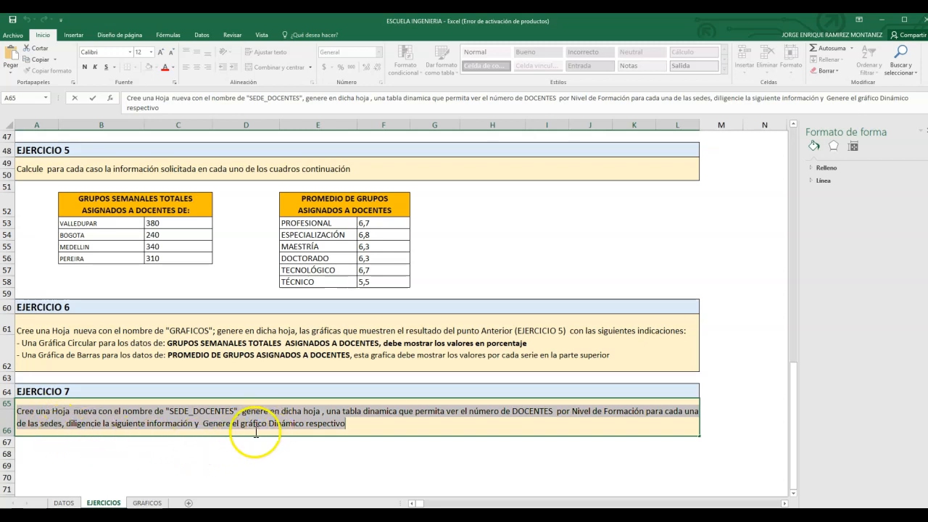
double_click(185, 413)
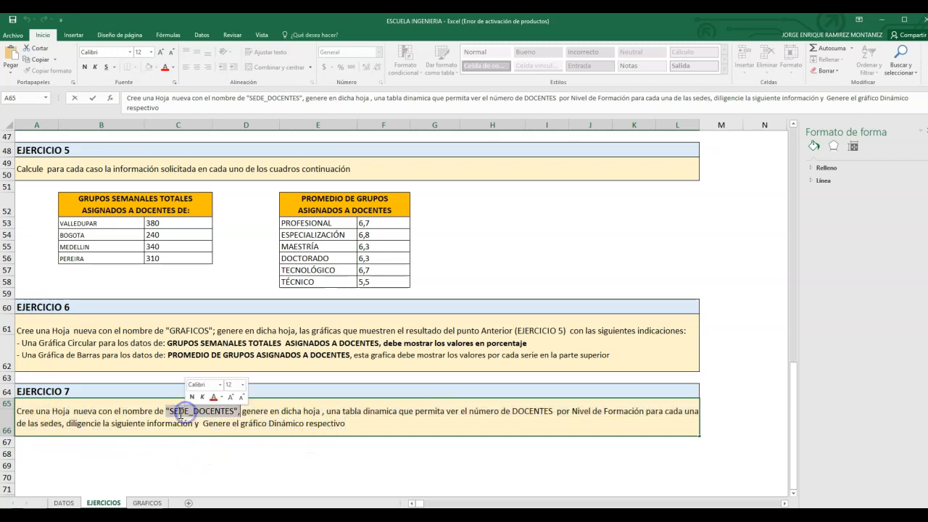
left_click(172, 413)
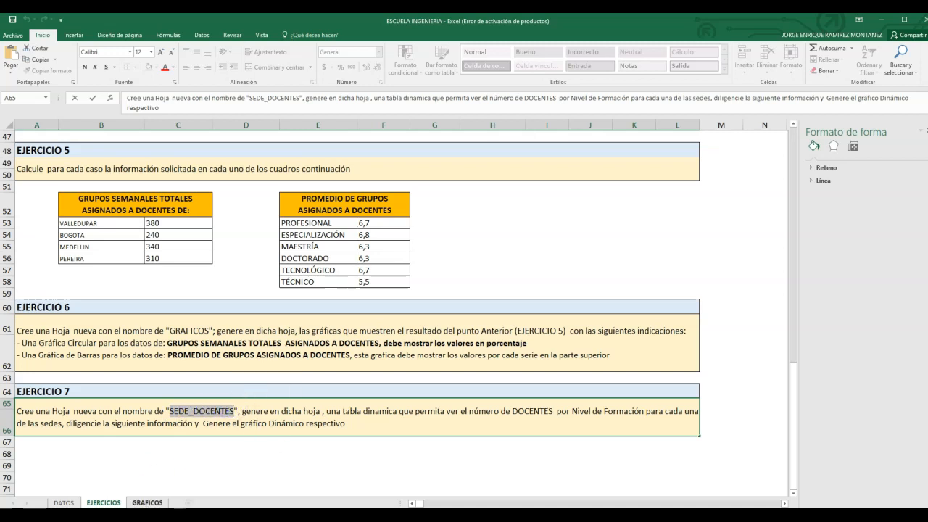
left_click(226, 469)
Step: Add a new worksheet after EJERCICIOS and rename it SEDE_DOCENTES with the copied name
left_click(190, 503)
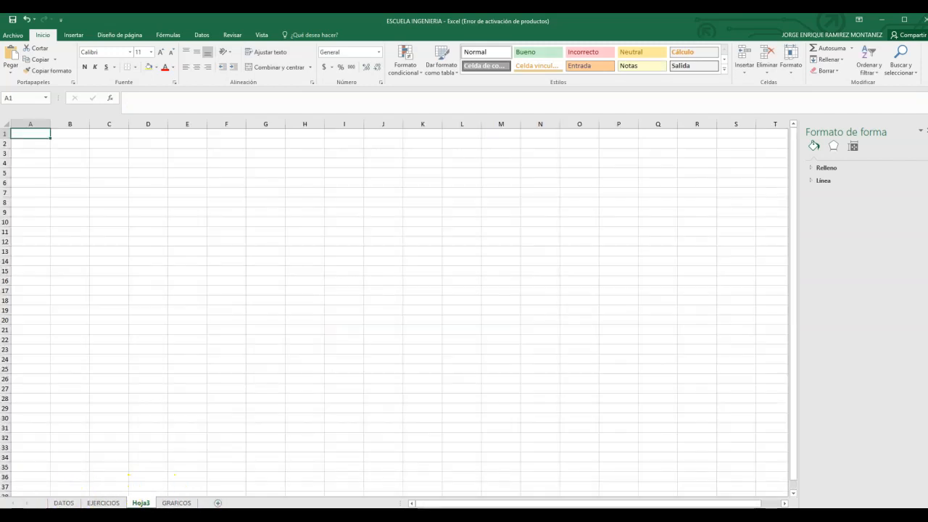
left_click(142, 502)
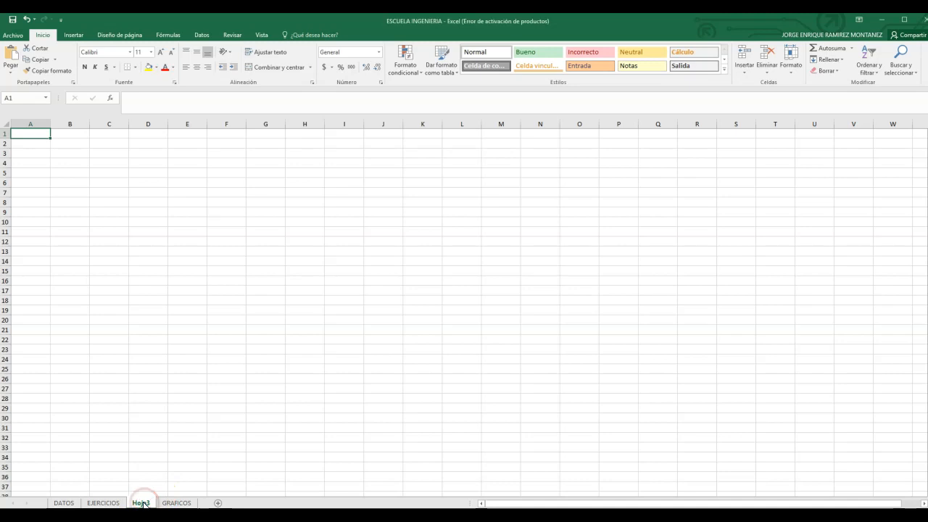
right_click(135, 502)
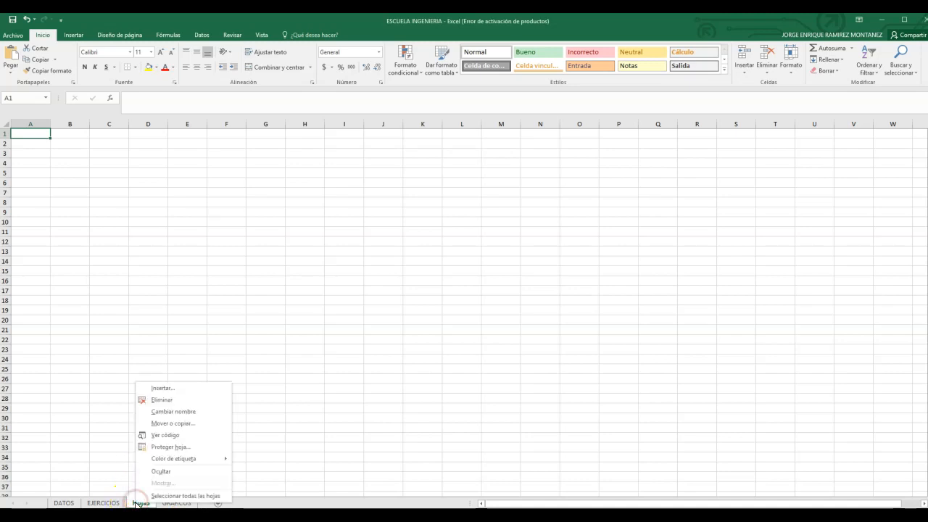
left_click(177, 411)
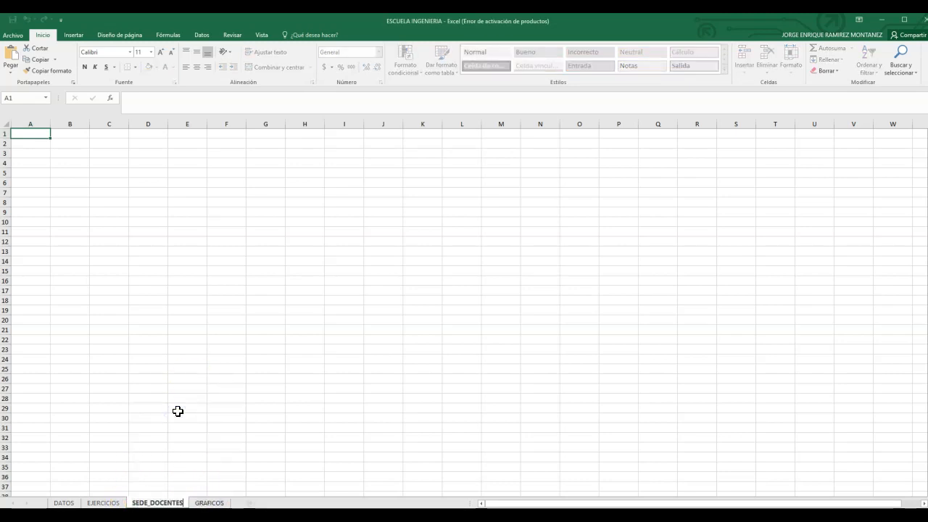
left_click(192, 376)
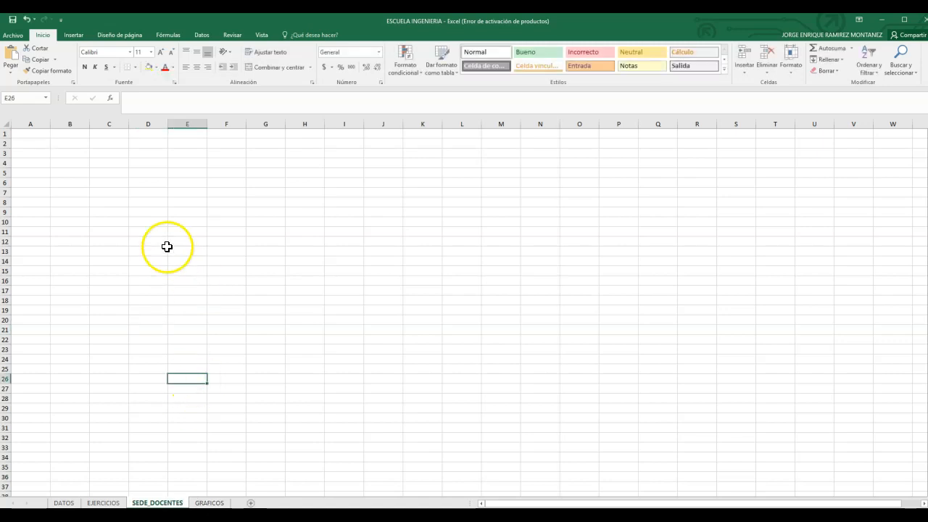
Step: Start a new pivot table located at cell A2 of the SEDE_DOCENTES sheet
left_click(35, 143)
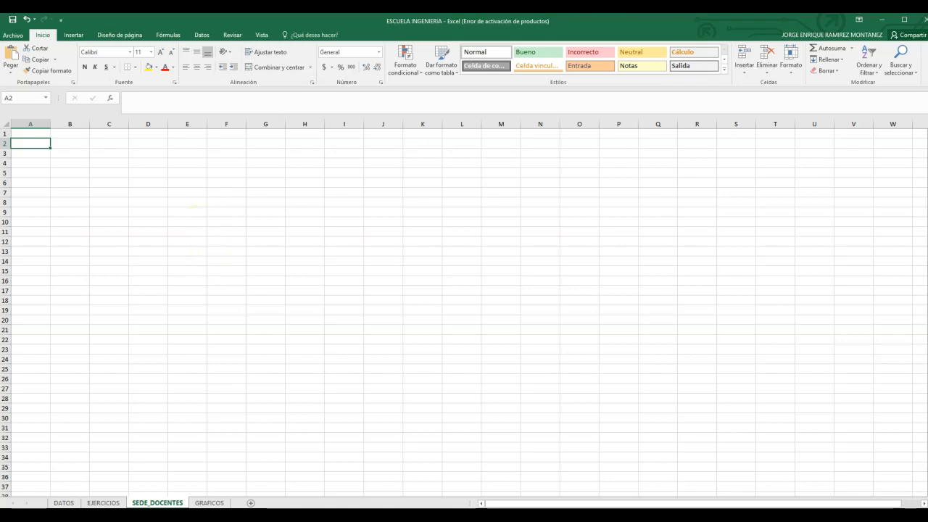
left_click(74, 36)
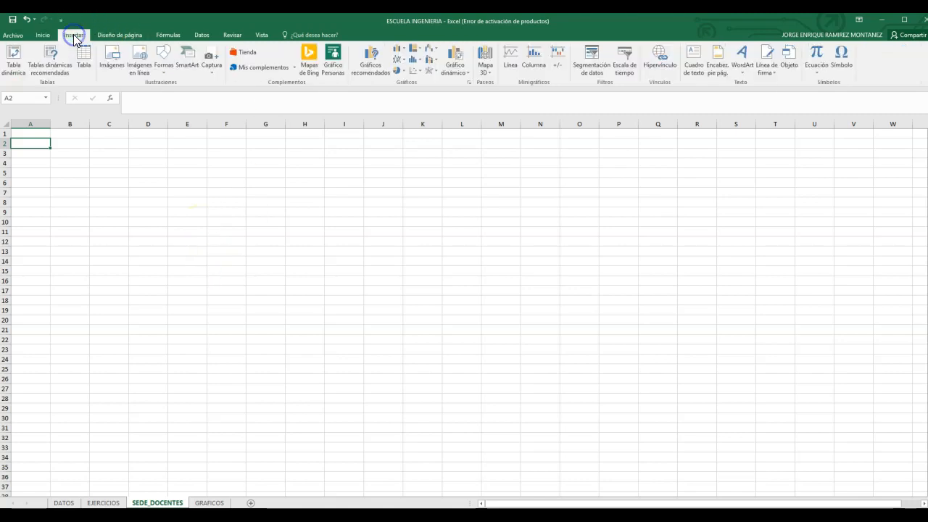
left_click(14, 64)
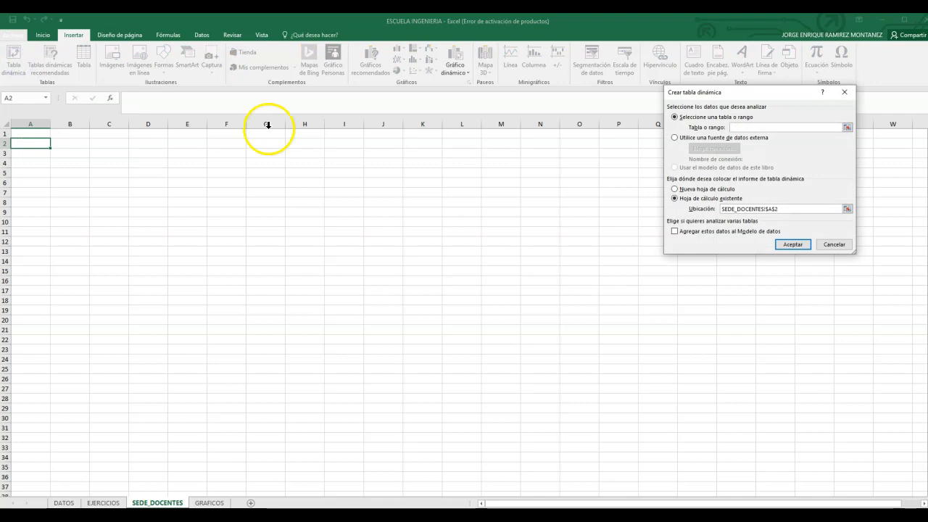
left_click_drag(780, 94, 271, 154)
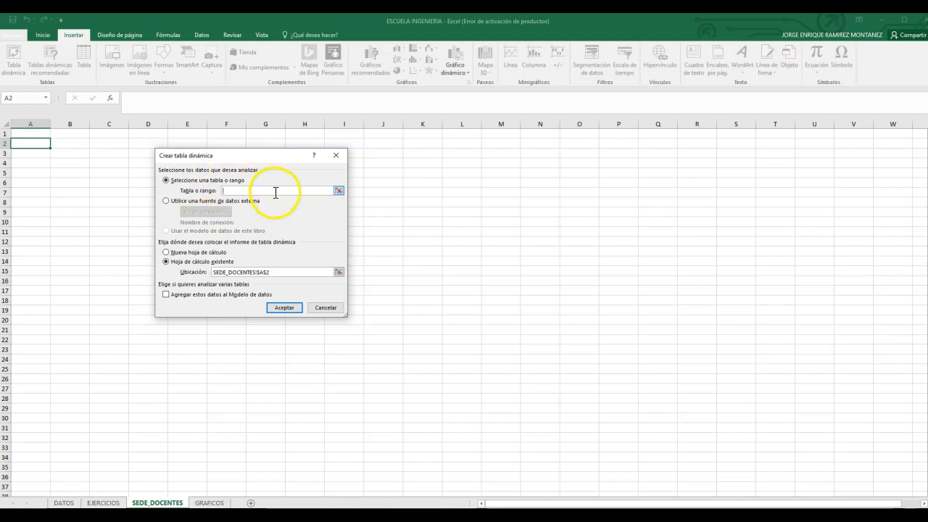
Step: Set the pivot table's source to DATOS!$A$10:$M$210 and create it at SEDE_DOCENTES!$A$2
left_click(64, 503)
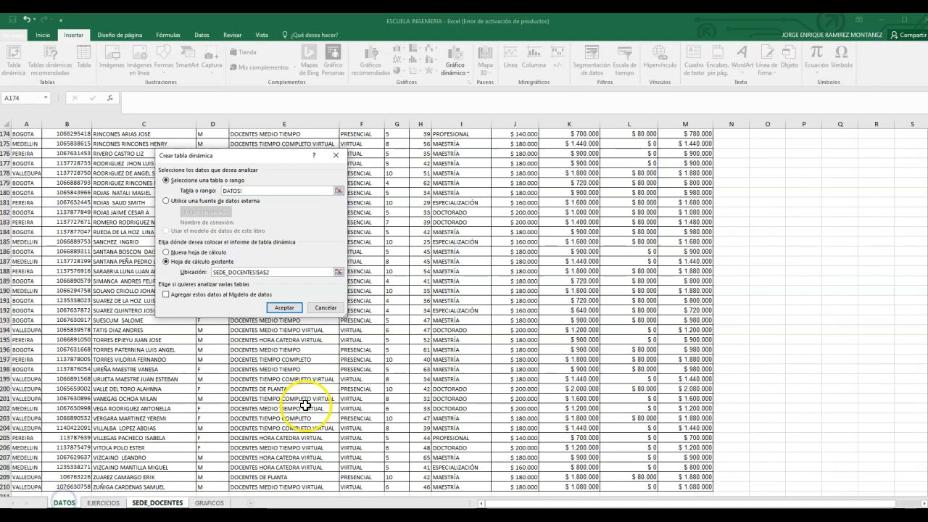
left_click_drag(288, 157, 888, 136)
scroll(406, 440, "up", 5)
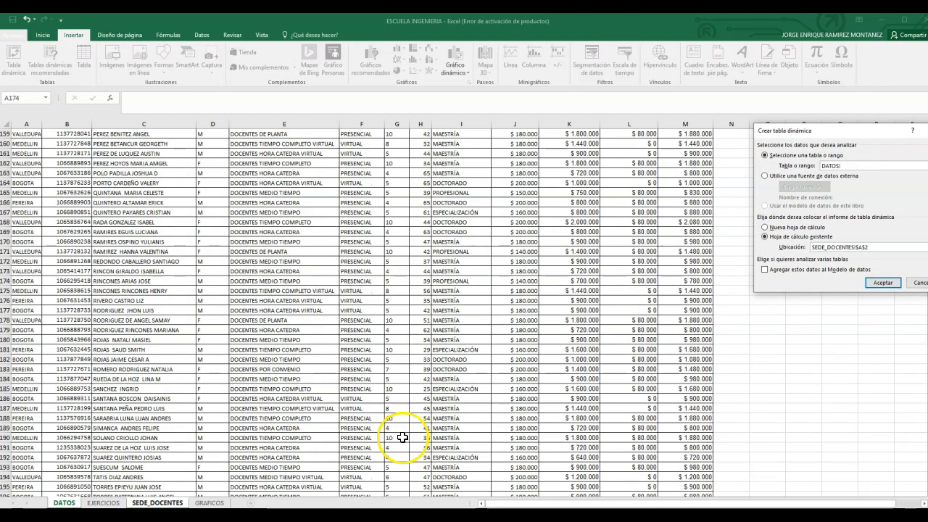
left_click_drag(927, 452, 927, 138)
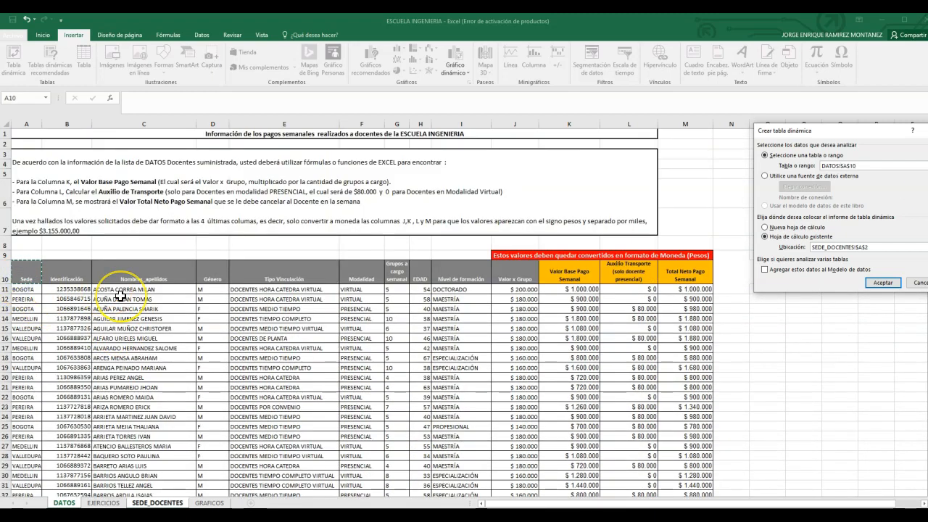
key("ctrl+shift+Right")
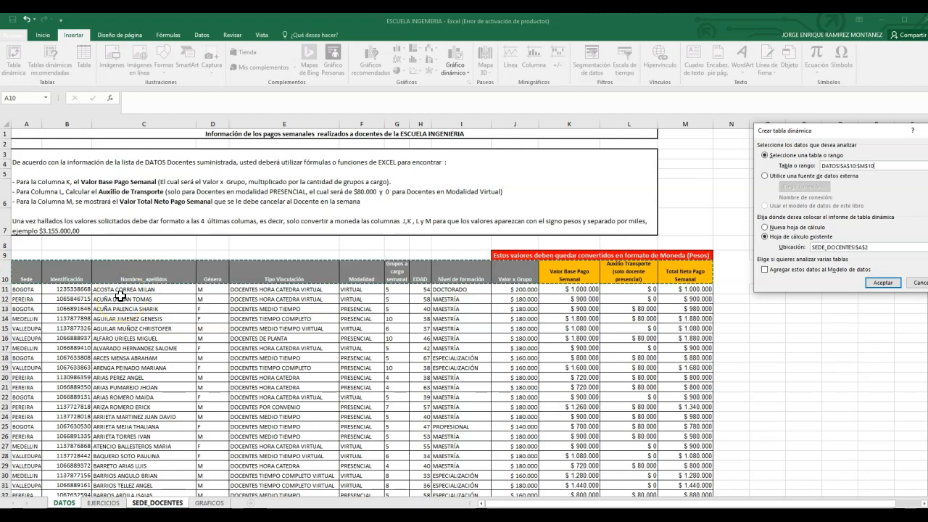
key("ctrl+shift+Down")
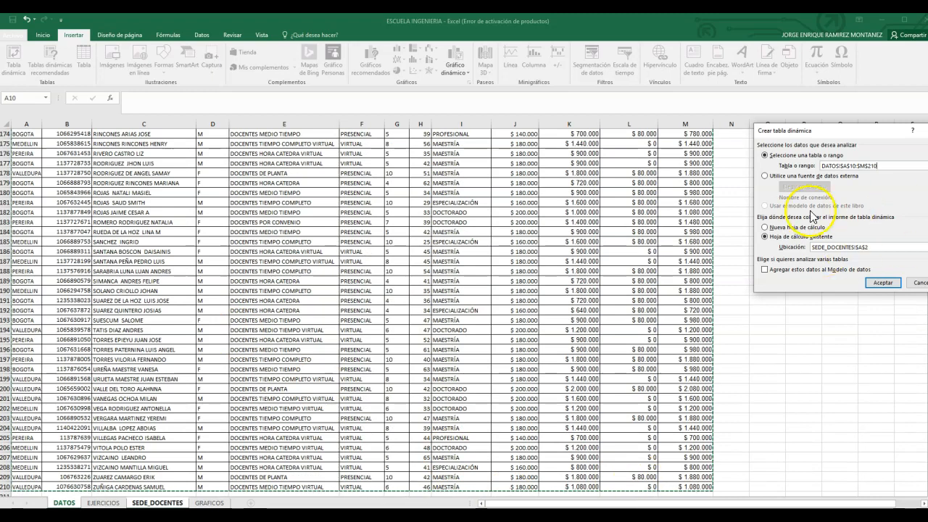
left_click_drag(876, 134, 683, 154)
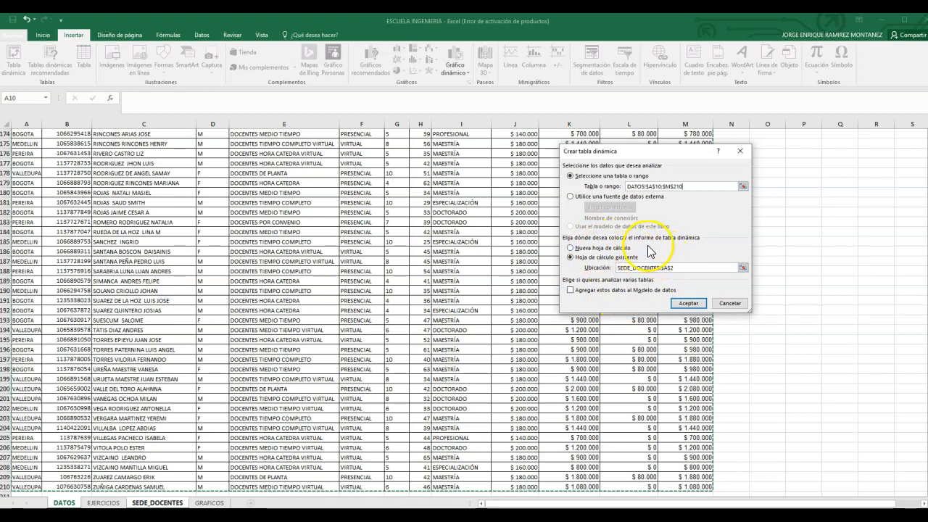
type("2")
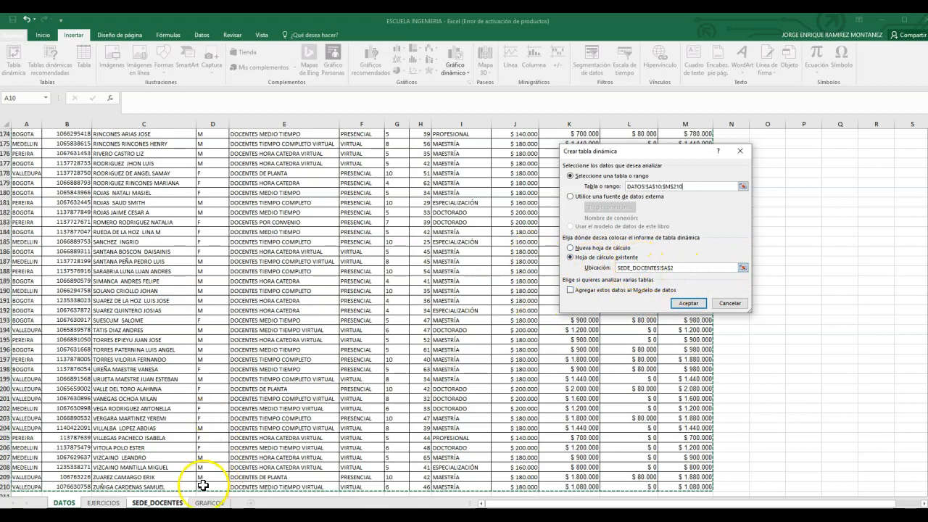
left_click(683, 305)
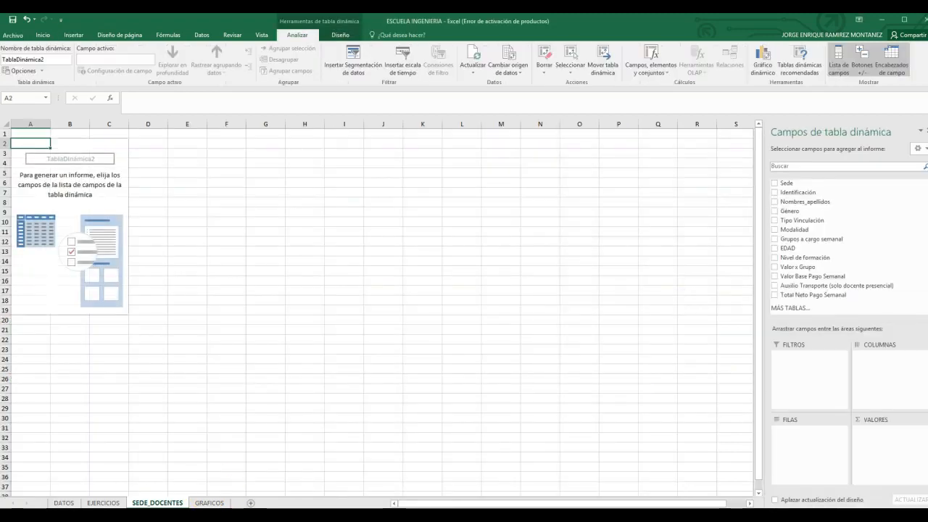
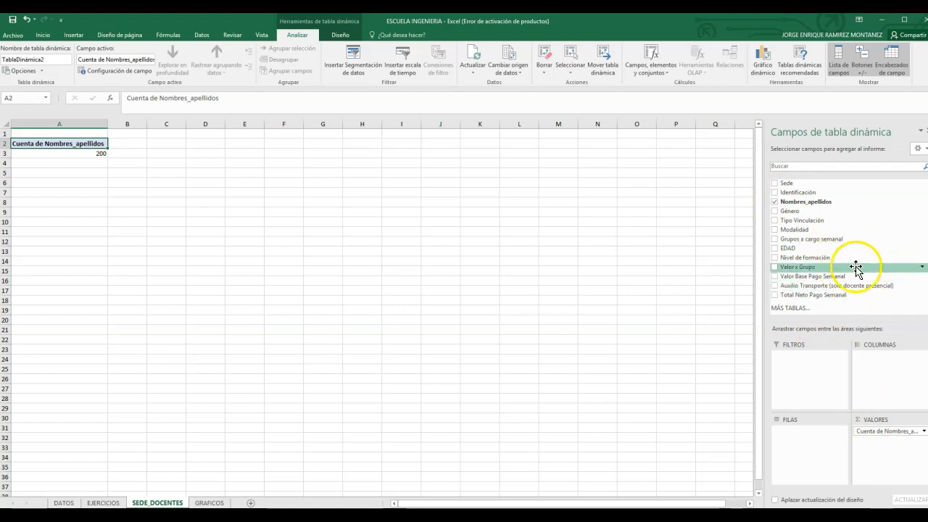
Step: Add Nivel de formación and Sede, in that order, as the pivot table's row fields and widen column A slightly
left_click_drag(822, 259, 817, 453)
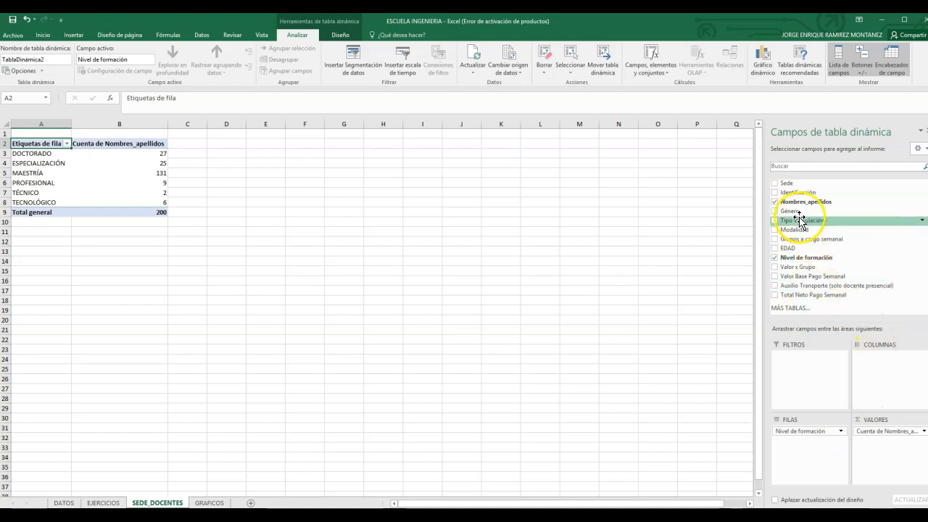
left_click_drag(799, 185, 812, 198)
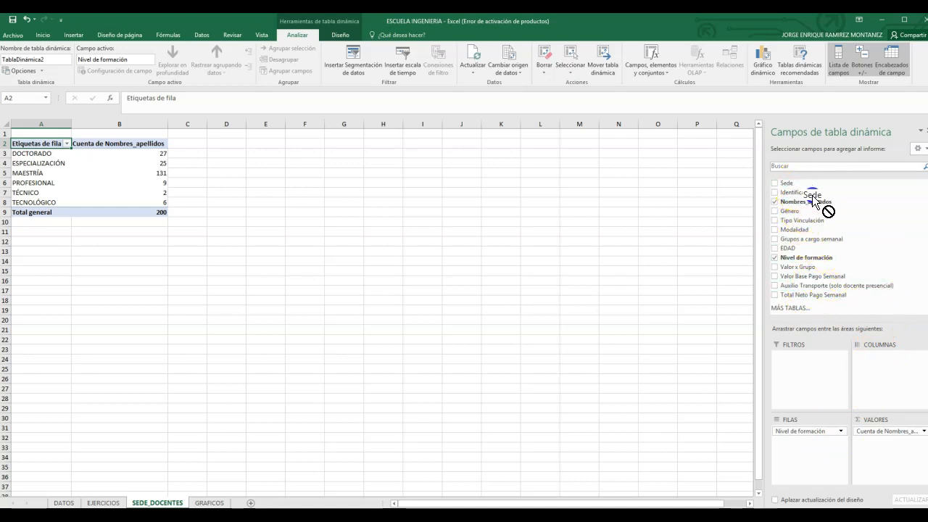
left_click_drag(834, 261, 801, 446)
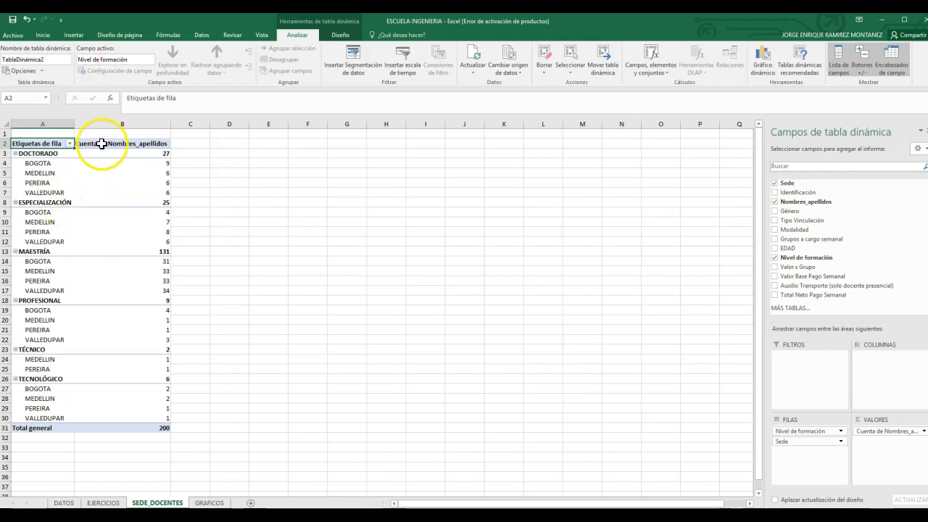
left_click_drag(75, 123, 96, 128)
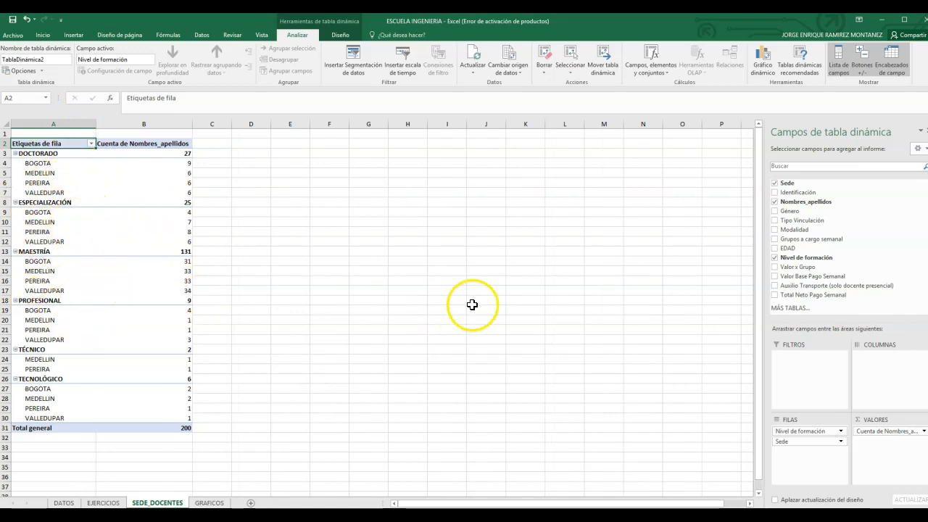
Step: Insert a 3D clustered column pivot chart based on the SEDE_DOCENTES pivot table
left_click(74, 36)
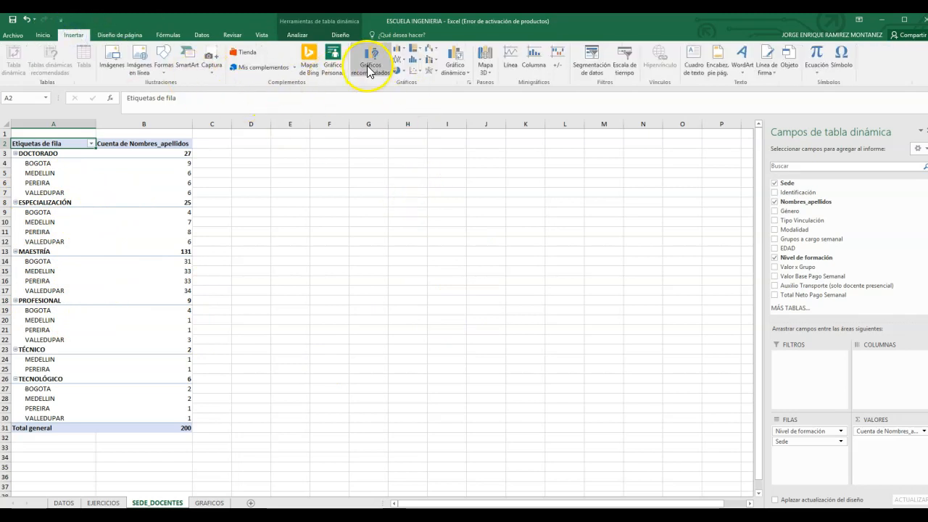
left_click(467, 79)
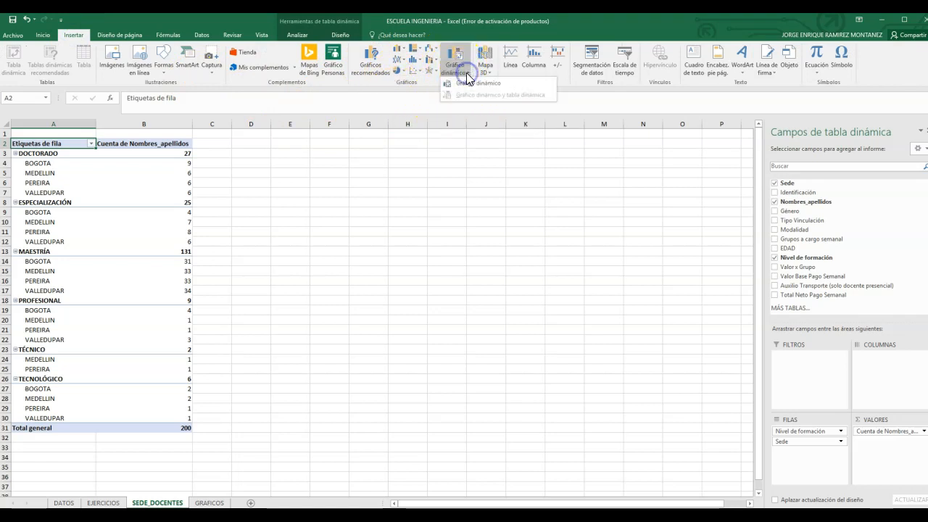
left_click(468, 82)
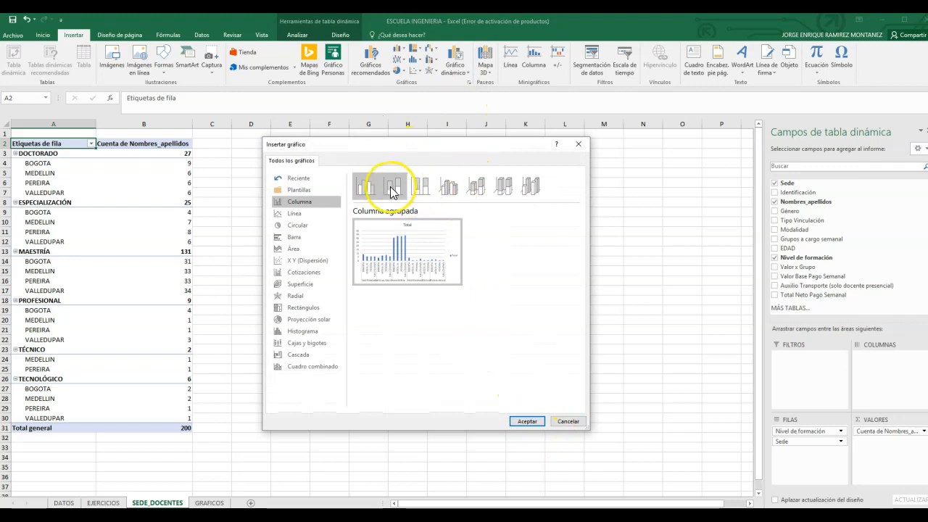
left_click(453, 188)
left_click(520, 421)
Step: Place the pivot chart beside the pivot table and enlarge it to cover about columns D to O, rows 2 to 25
left_click_drag(478, 274, 438, 164)
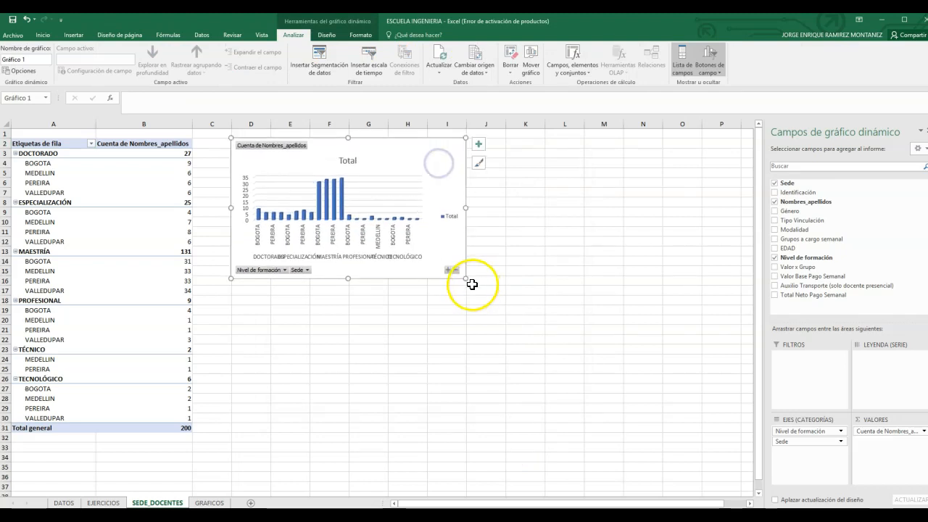
left_click_drag(472, 283, 683, 425)
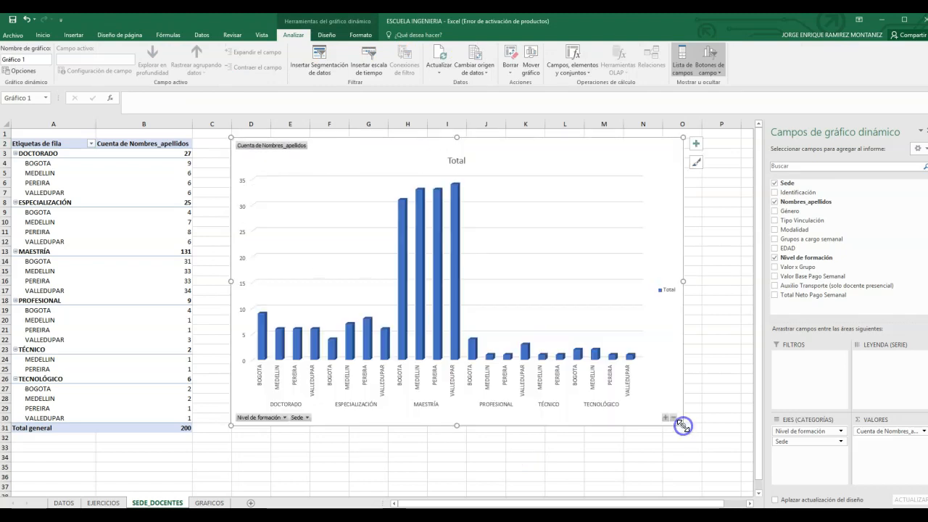
left_click_drag(684, 281, 739, 276)
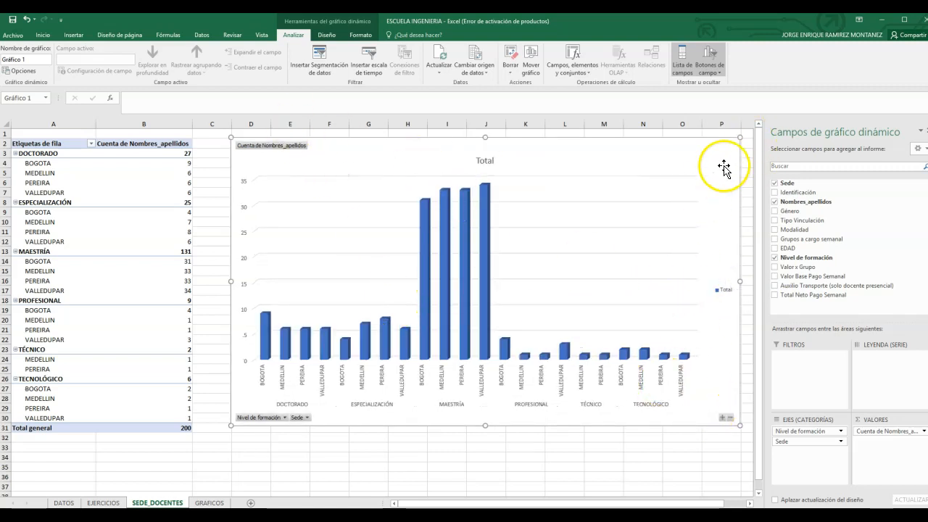
left_click_drag(740, 425, 695, 377)
Step: Show data labels on the pivot chart's columns
left_click(708, 143)
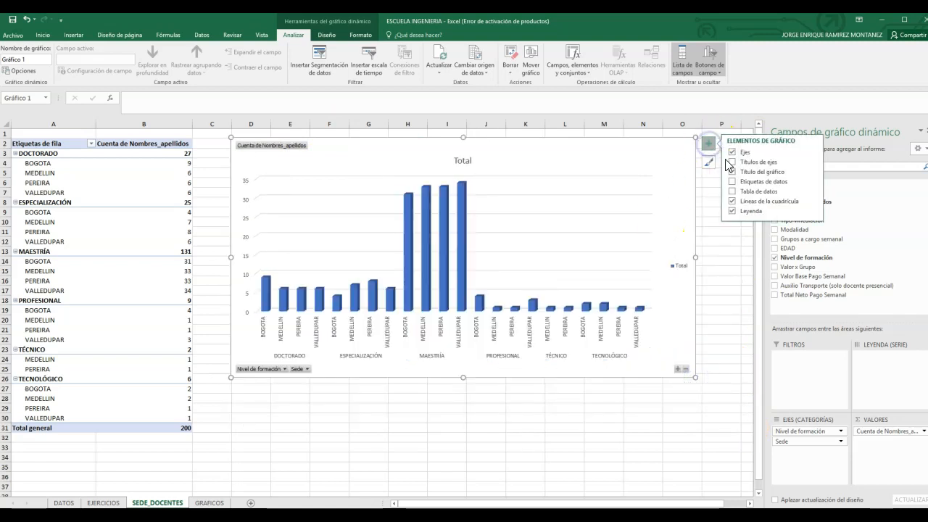
left_click(732, 182)
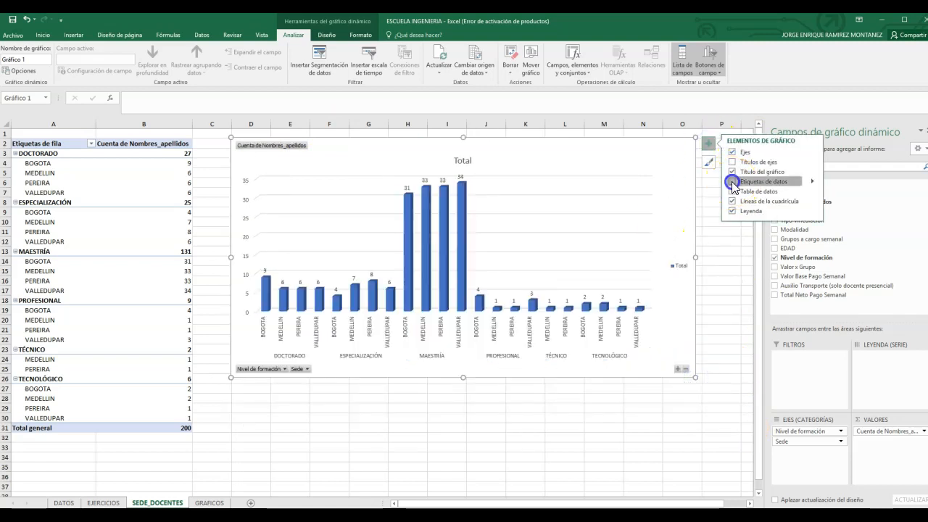
left_click(602, 447)
Step: Copy the phrase "DOCENTES por Nivel de Formación" from the EJERCICIO 7 instructions in EJERCICIOS cell A65
left_click(102, 502)
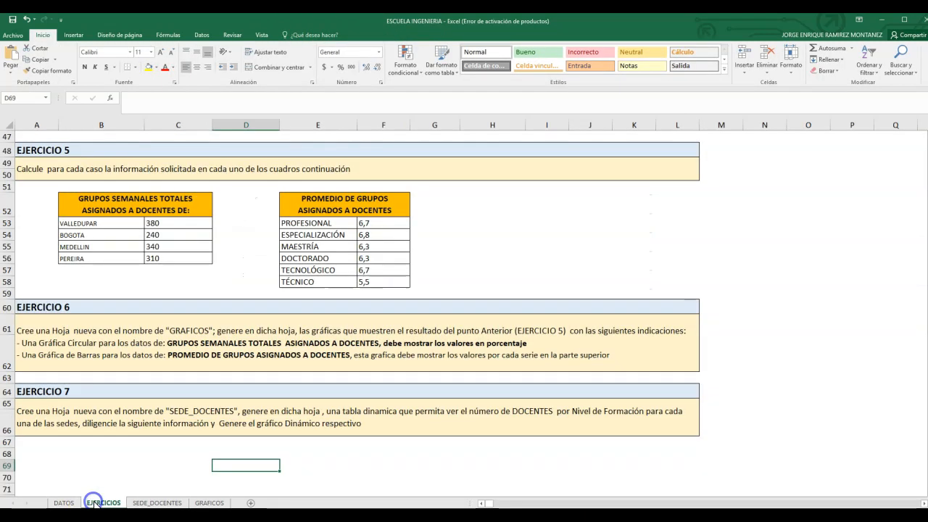
left_click(580, 413)
double_click(517, 412)
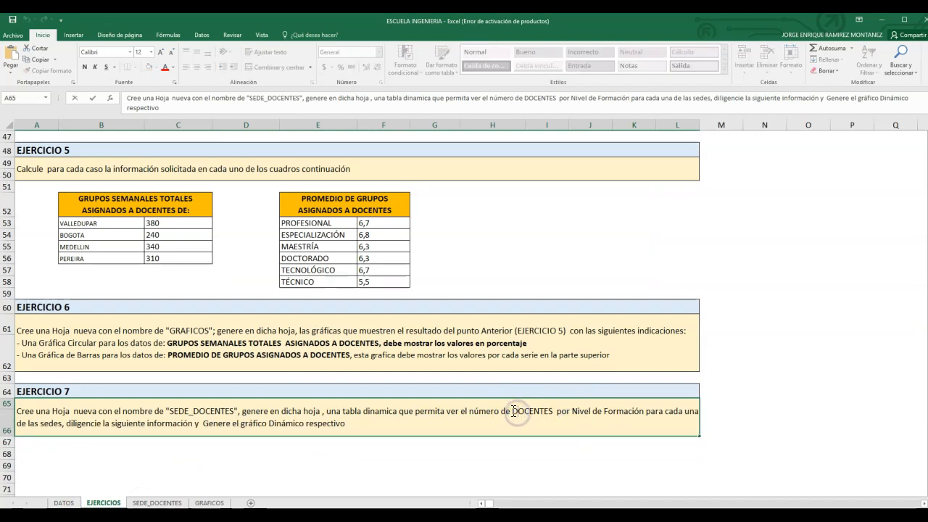
left_click_drag(517, 413, 578, 411)
left_click_drag(643, 413, 645, 412)
key("ctrl+c")
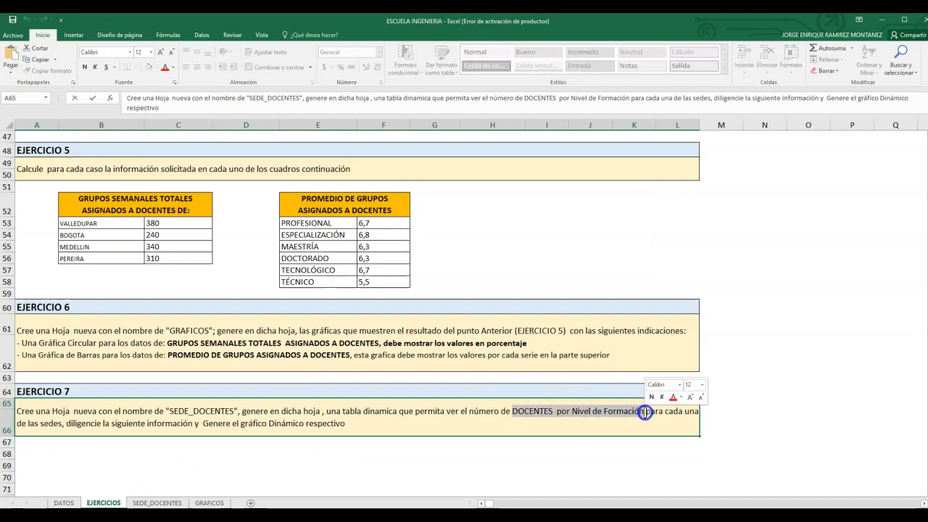
Step: Replace the SEDE_DOCENTES pivot chart's title with the copied "DOCENTES por Nivel de Formación" and move the chart down to about row 5
left_click(205, 503)
left_click(156, 503)
double_click(464, 169)
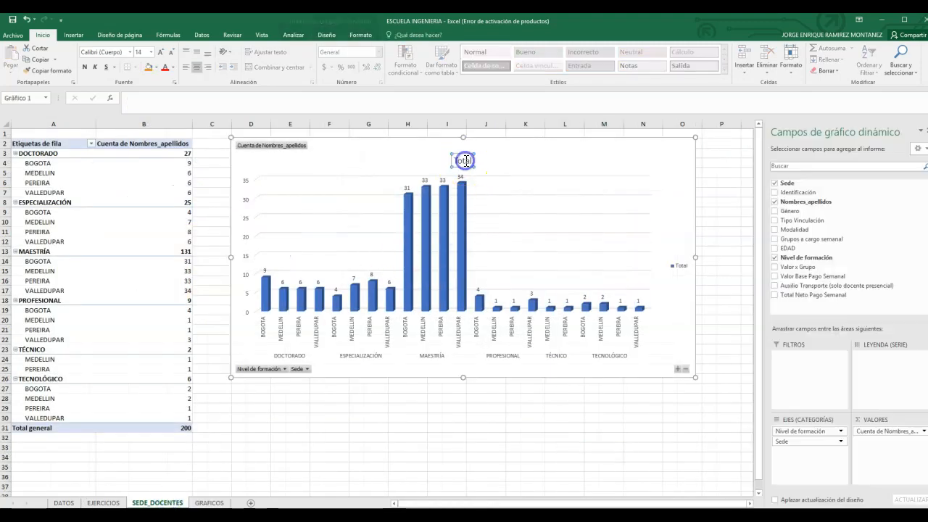
key("ctrl+v")
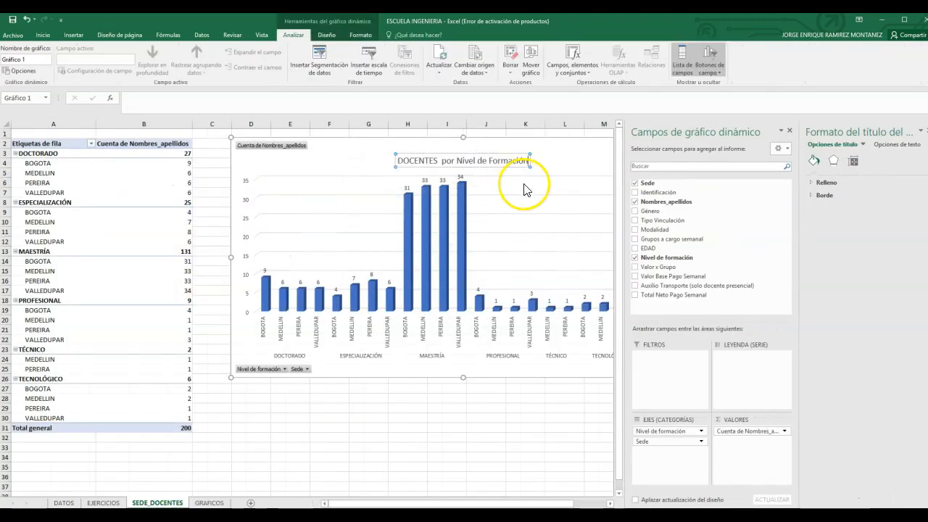
left_click(560, 159)
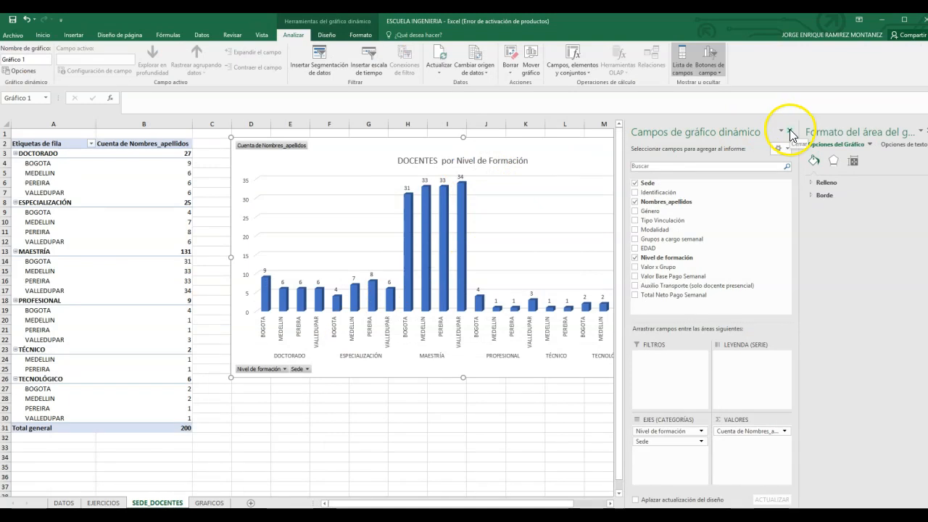
left_click(921, 131)
left_click(897, 157)
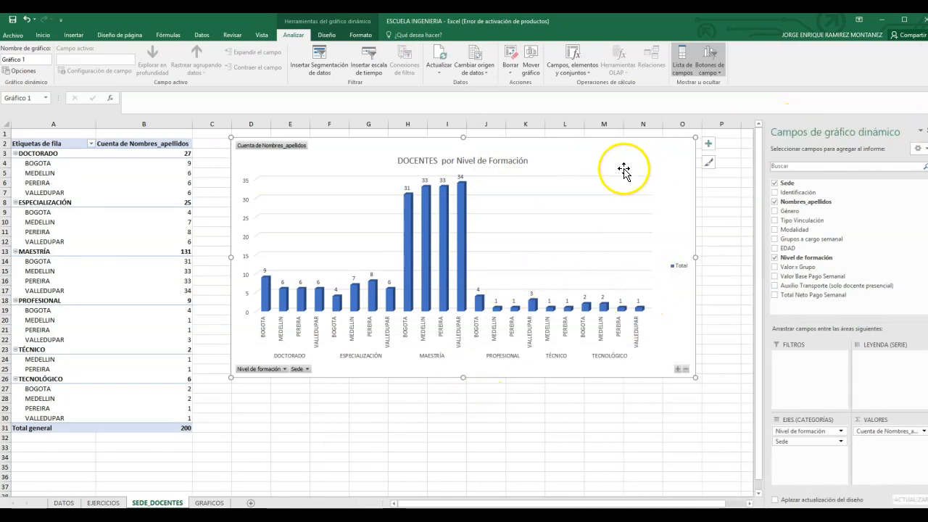
left_click_drag(621, 150, 621, 185)
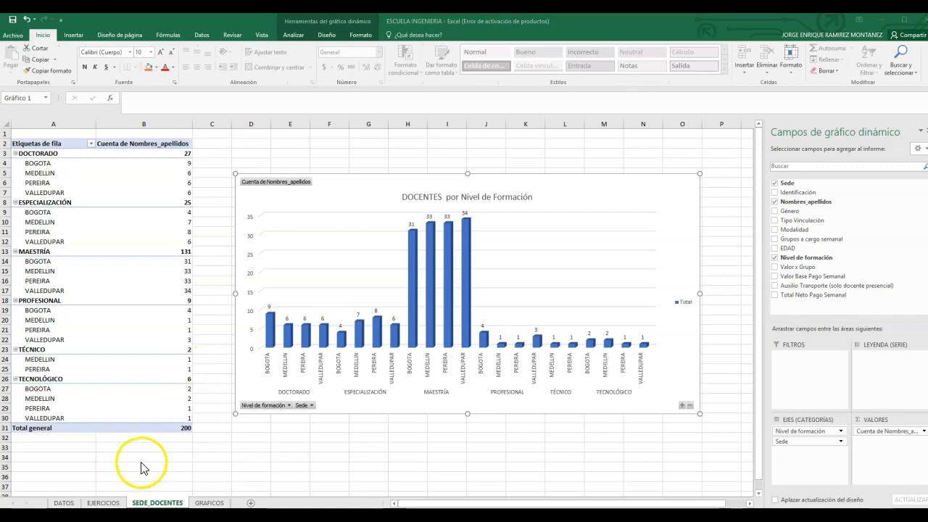
Step: Review EJERCICIO 1 through EJERCICIO 7 on the EJERCICIOS sheet, checking which answer tables are filled in
left_click(106, 502)
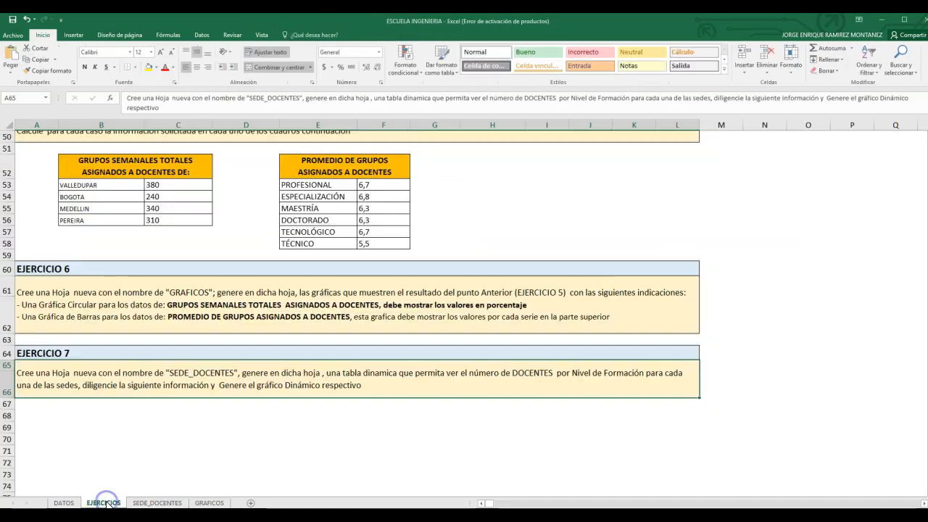
scroll(249, 338, "up", 2)
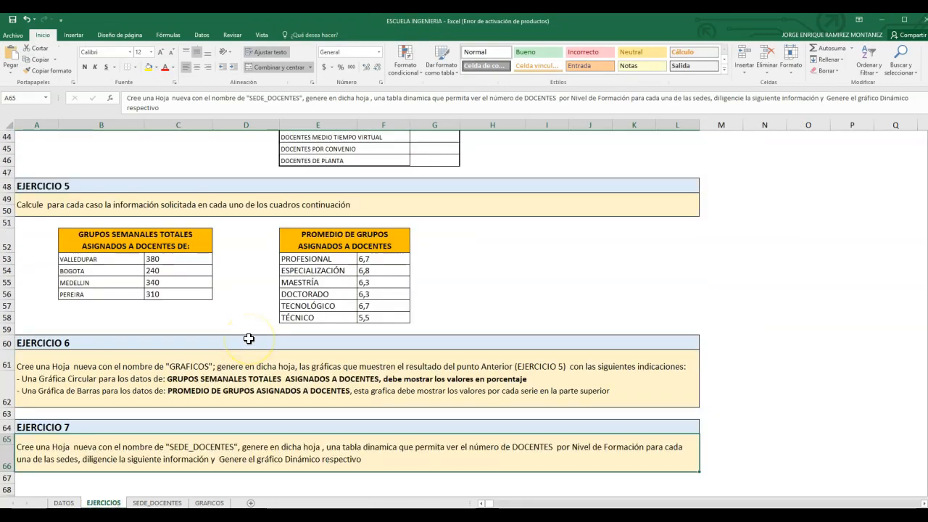
scroll(249, 338, "down", 2)
scroll(248, 339, "up", 2)
scroll(249, 339, "up", 6)
scroll(248, 339, "down", 5)
scroll(249, 338, "up", 8)
scroll(250, 339, "up", 1)
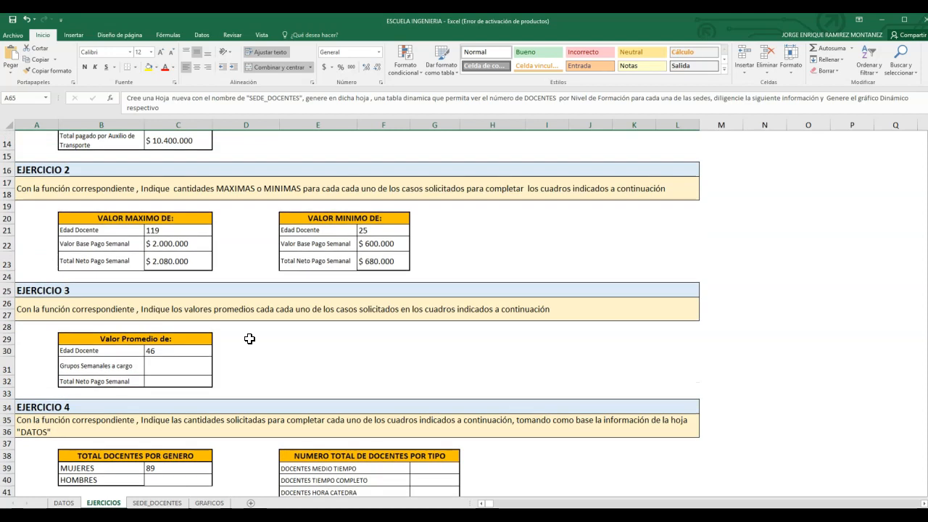
scroll(257, 302, "up", 3)
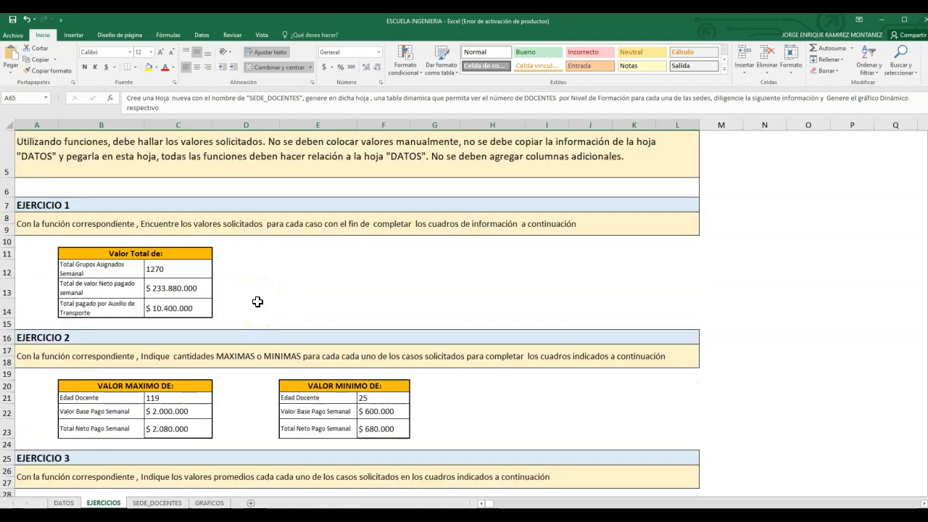
scroll(257, 301, "down", 2)
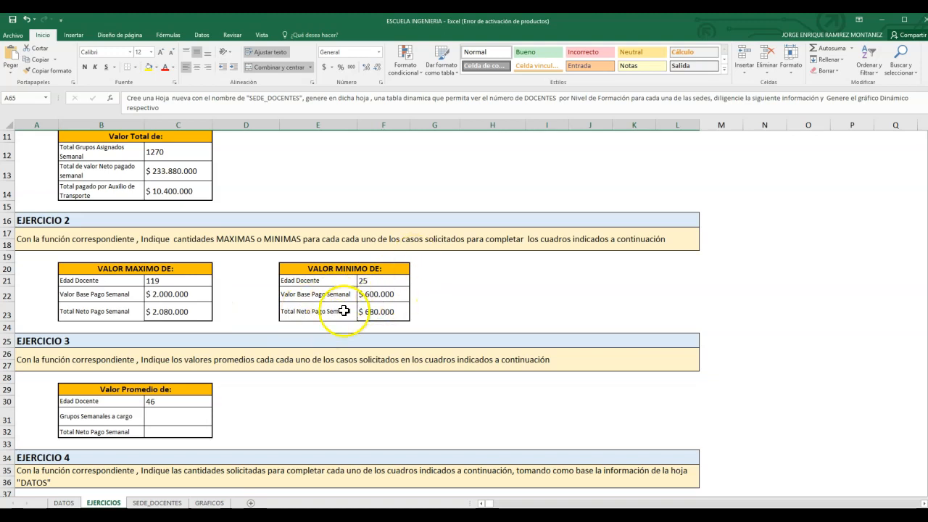
scroll(343, 311, "down", 3)
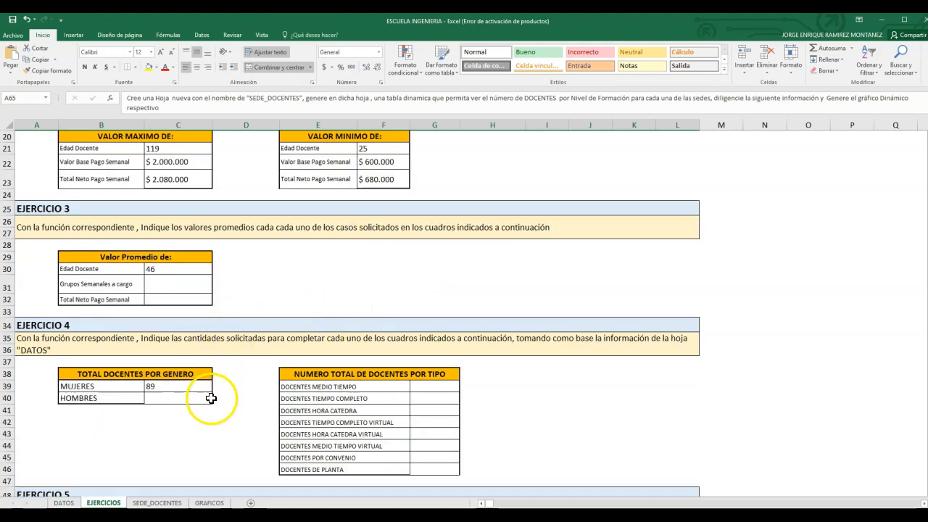
scroll(337, 387, "down", 2)
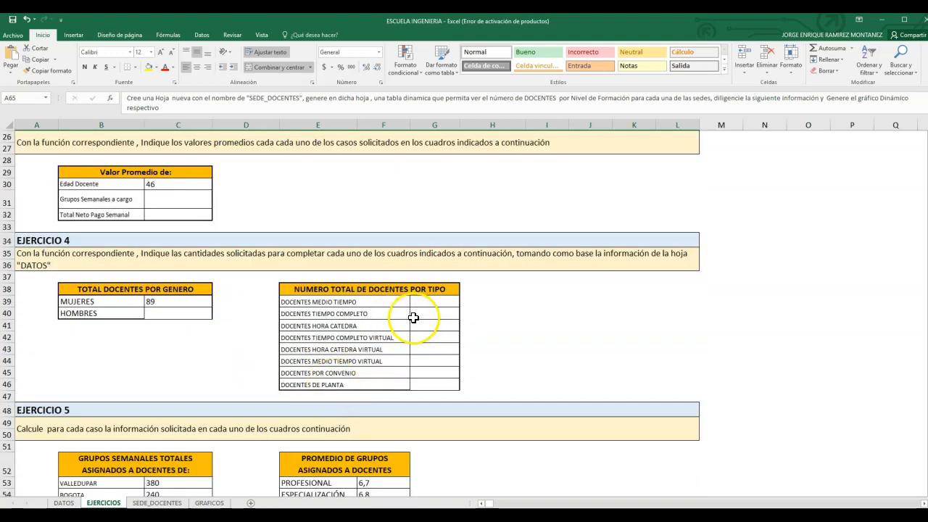
scroll(413, 318, "down", 3)
scroll(413, 317, "down", 4)
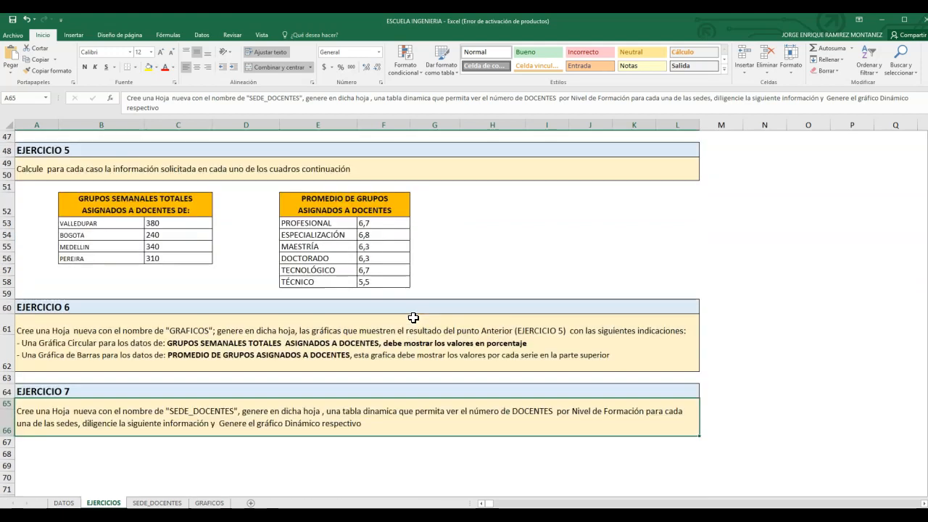
scroll(243, 352, "up", 4)
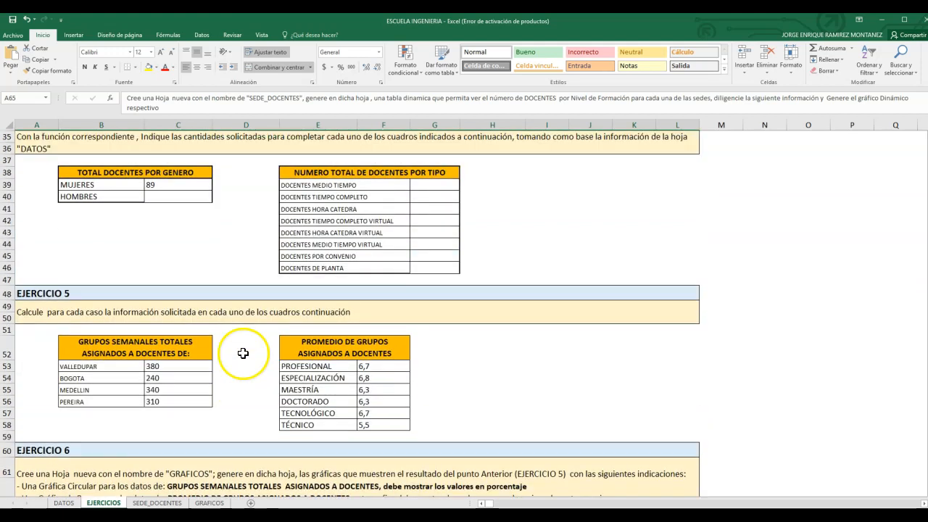
scroll(242, 352, "down", 3)
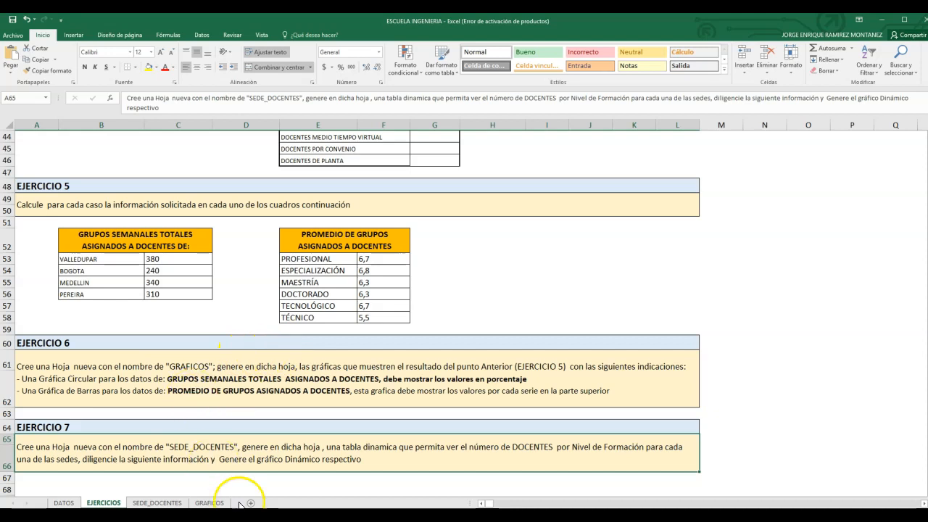